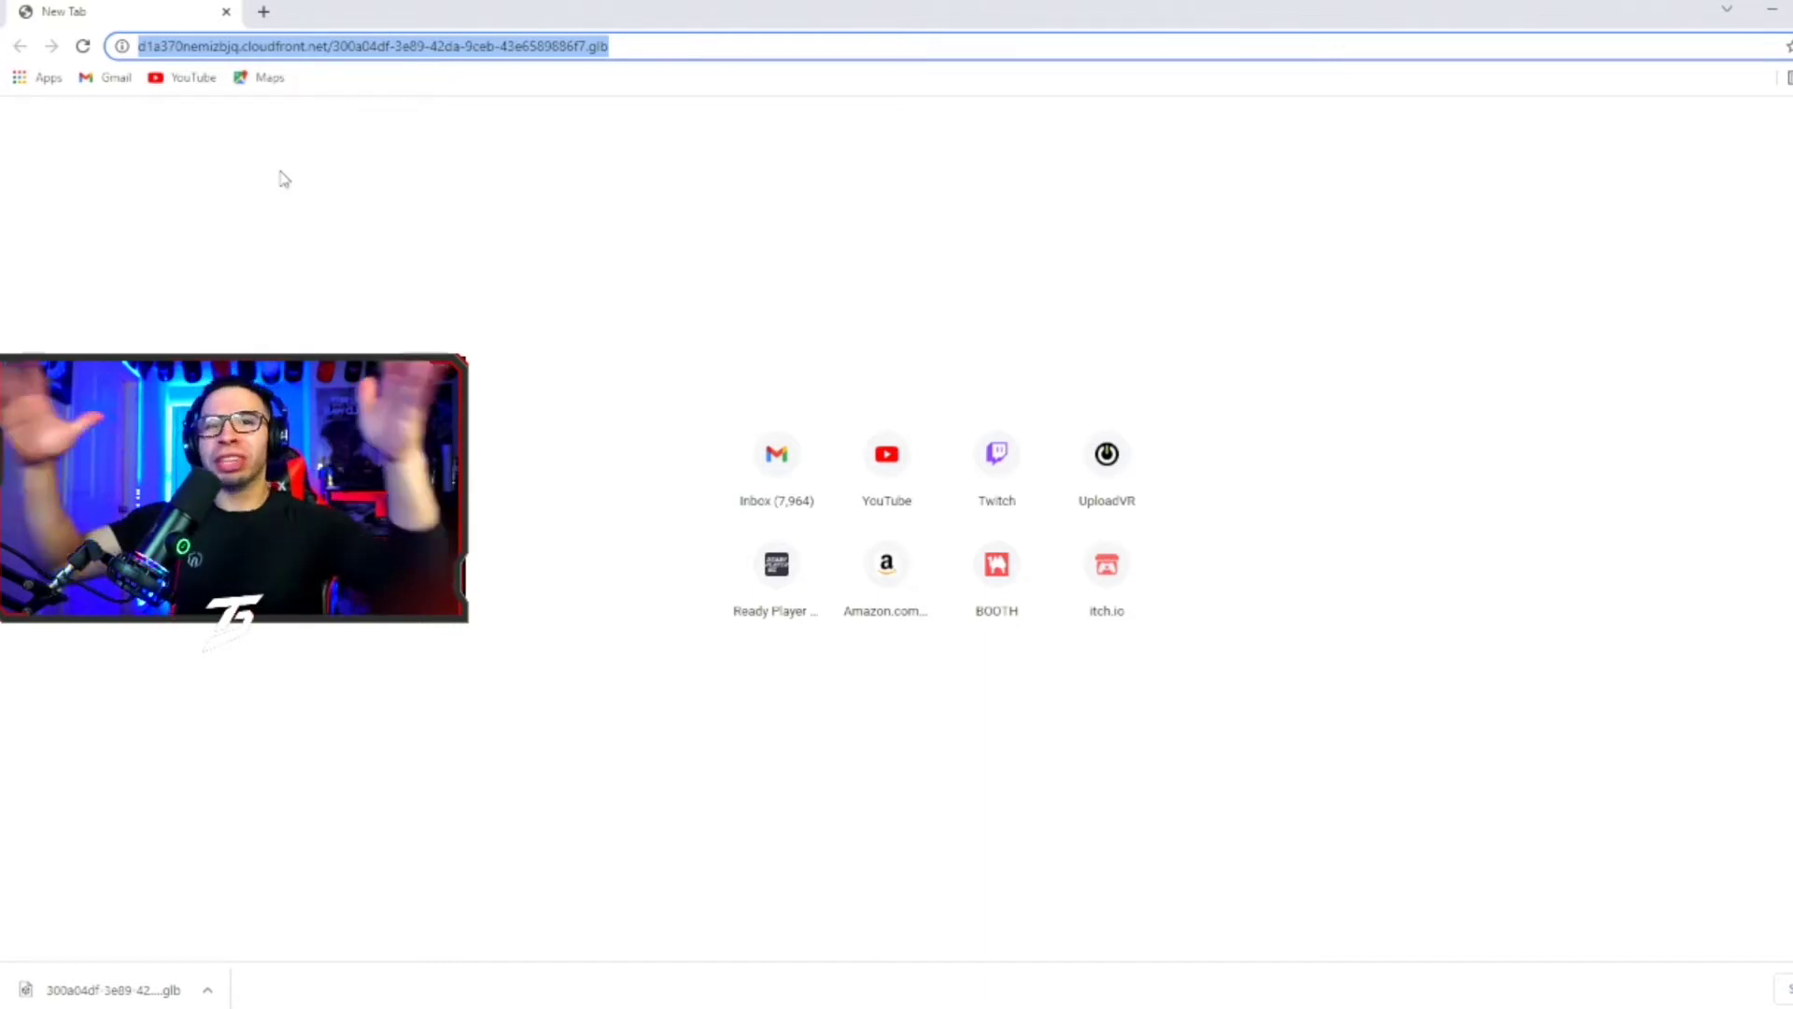
# Open the avatar creator site at animaze.readyplayer.me
pyautogui.write('anima')
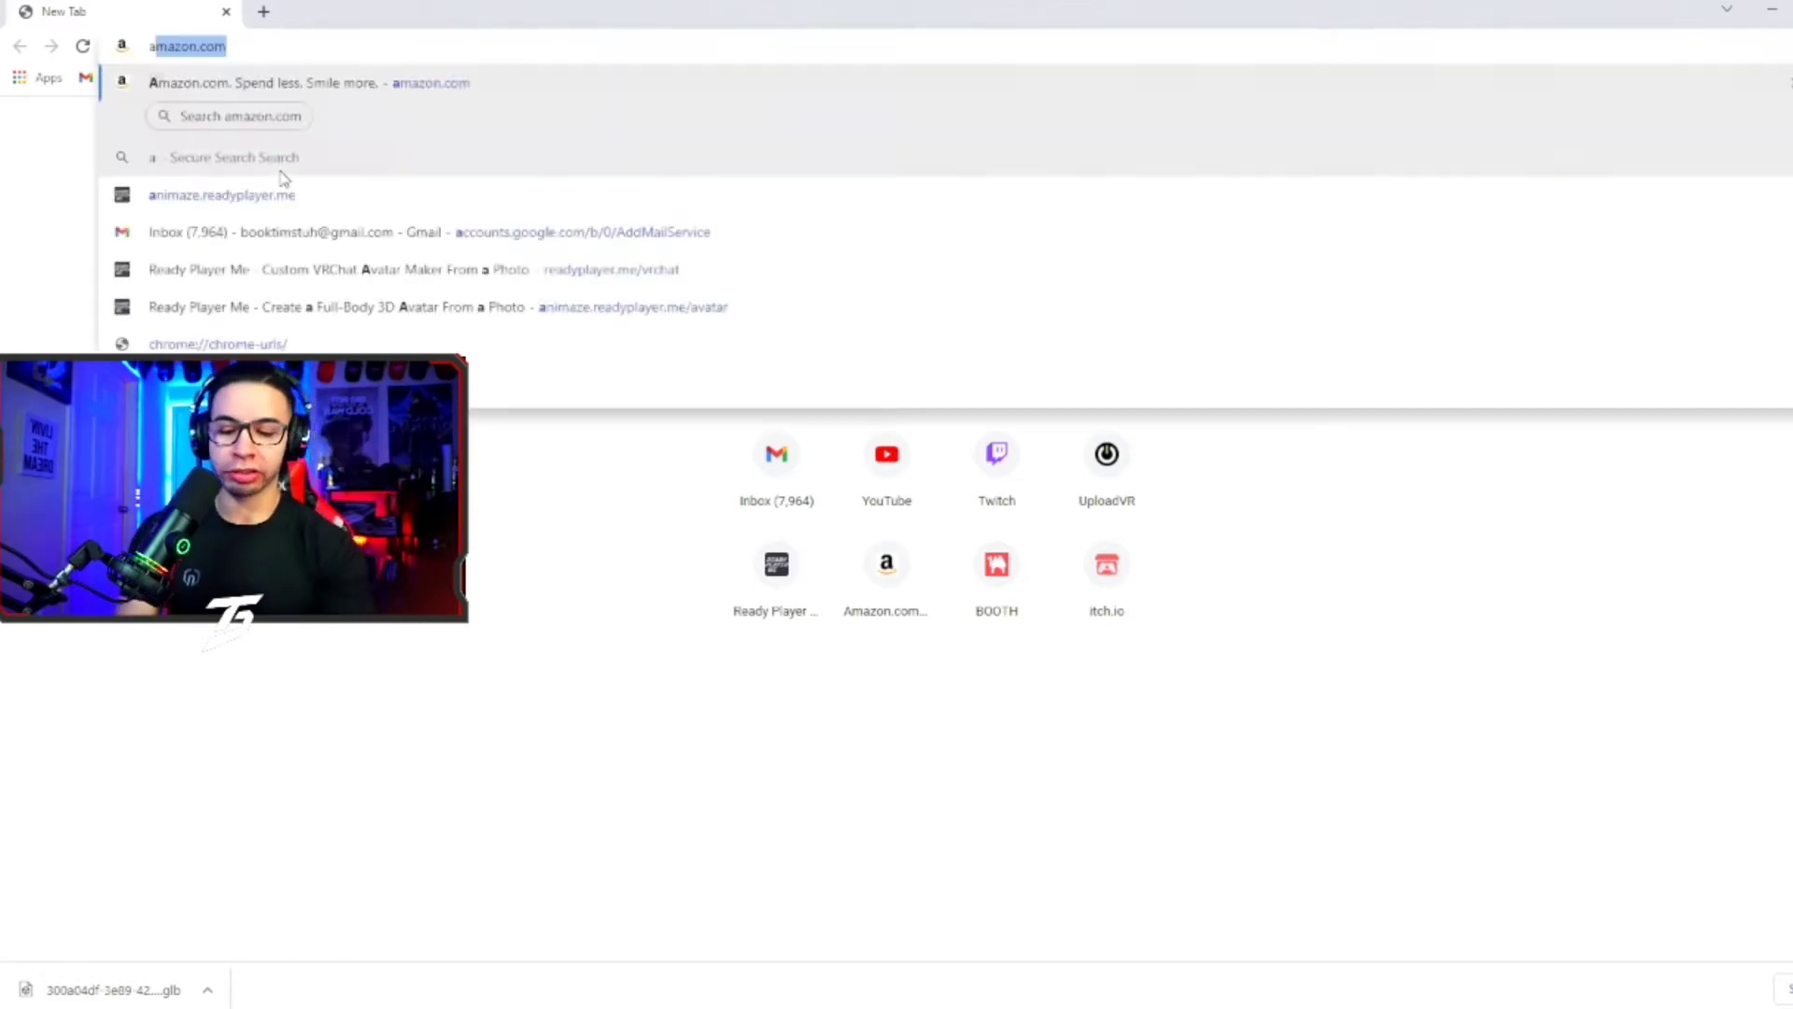
pyautogui.write('ze')
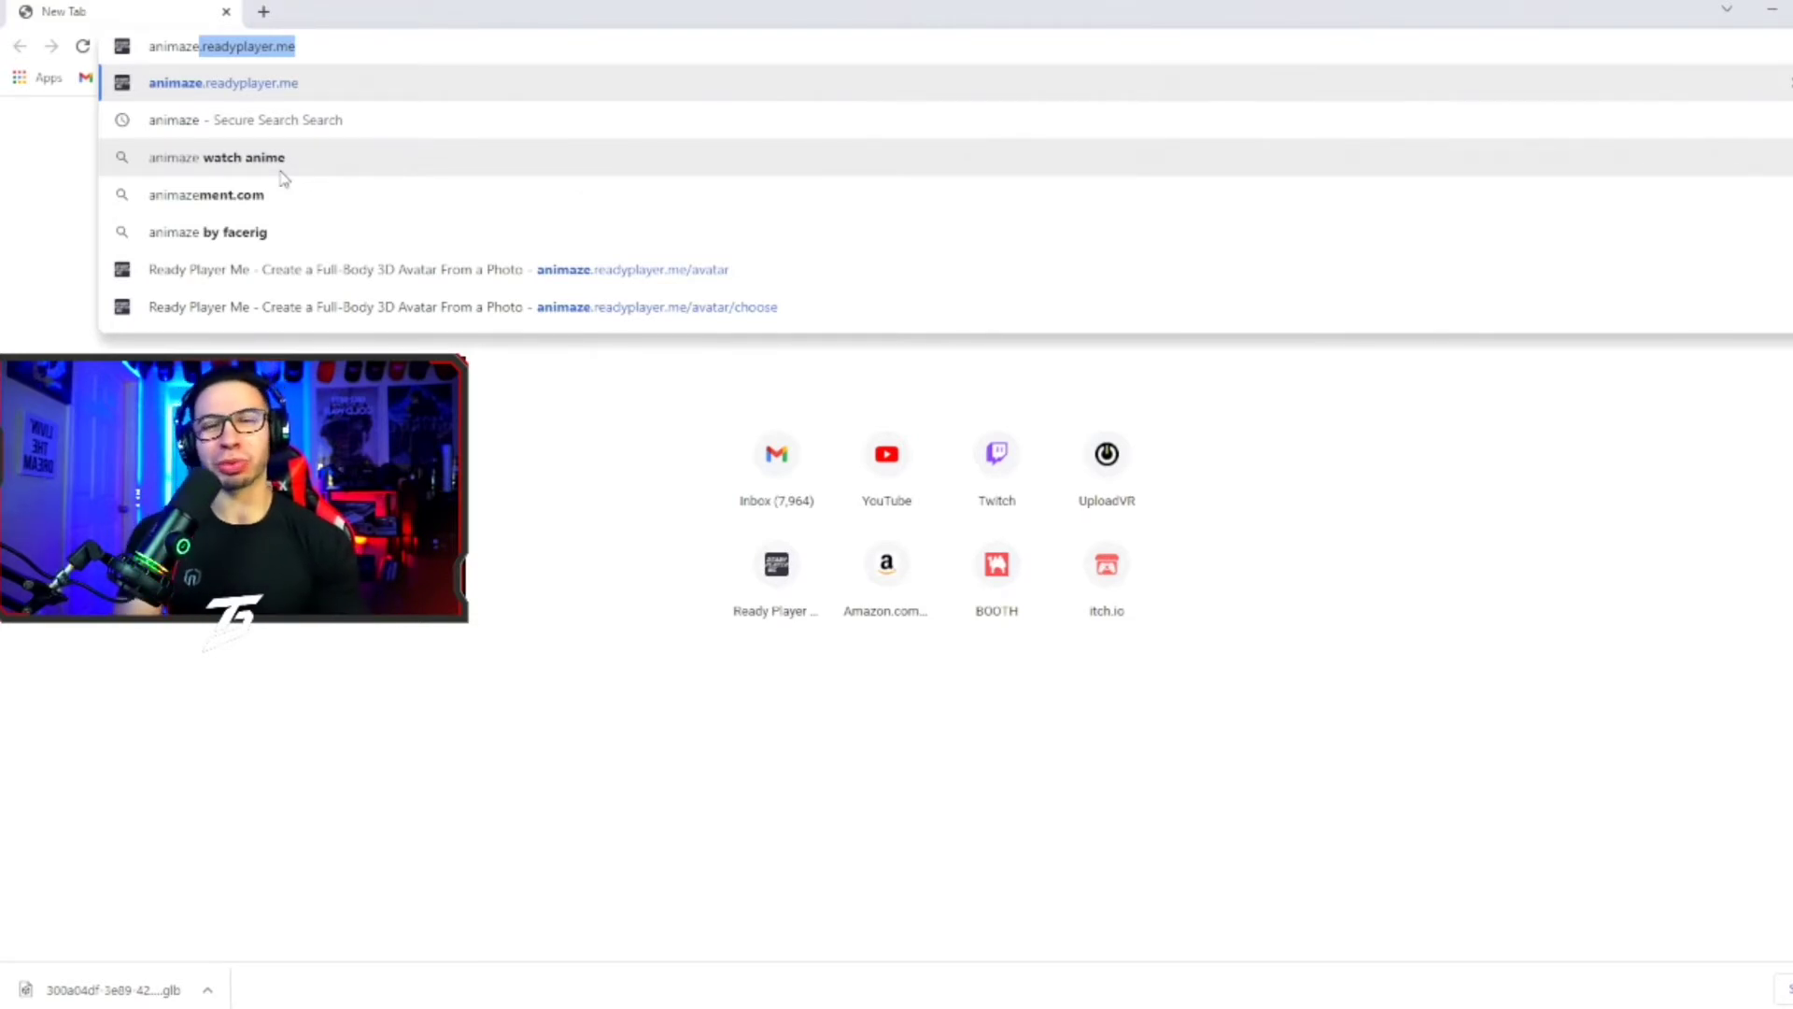
pyautogui.press('Return')
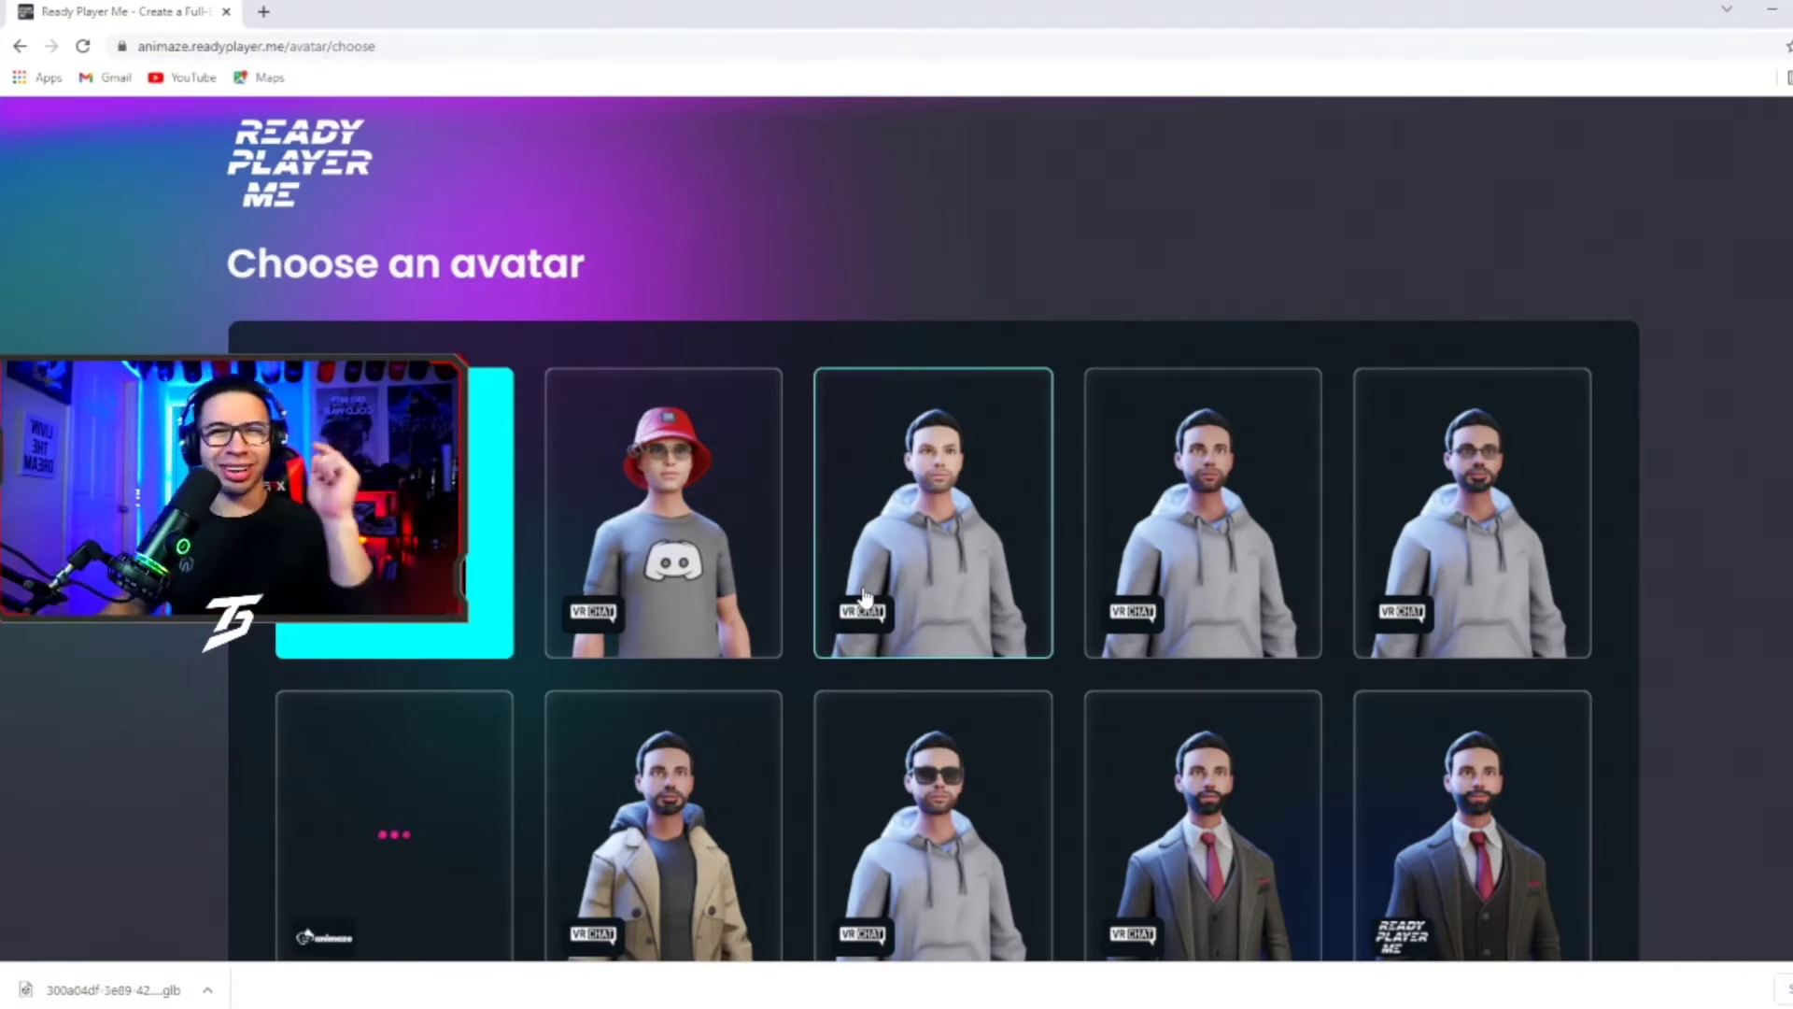
# Start creating a new avatar with the Masculine body type and continue without a photo
pyautogui.scroll(-1, 934, 551)
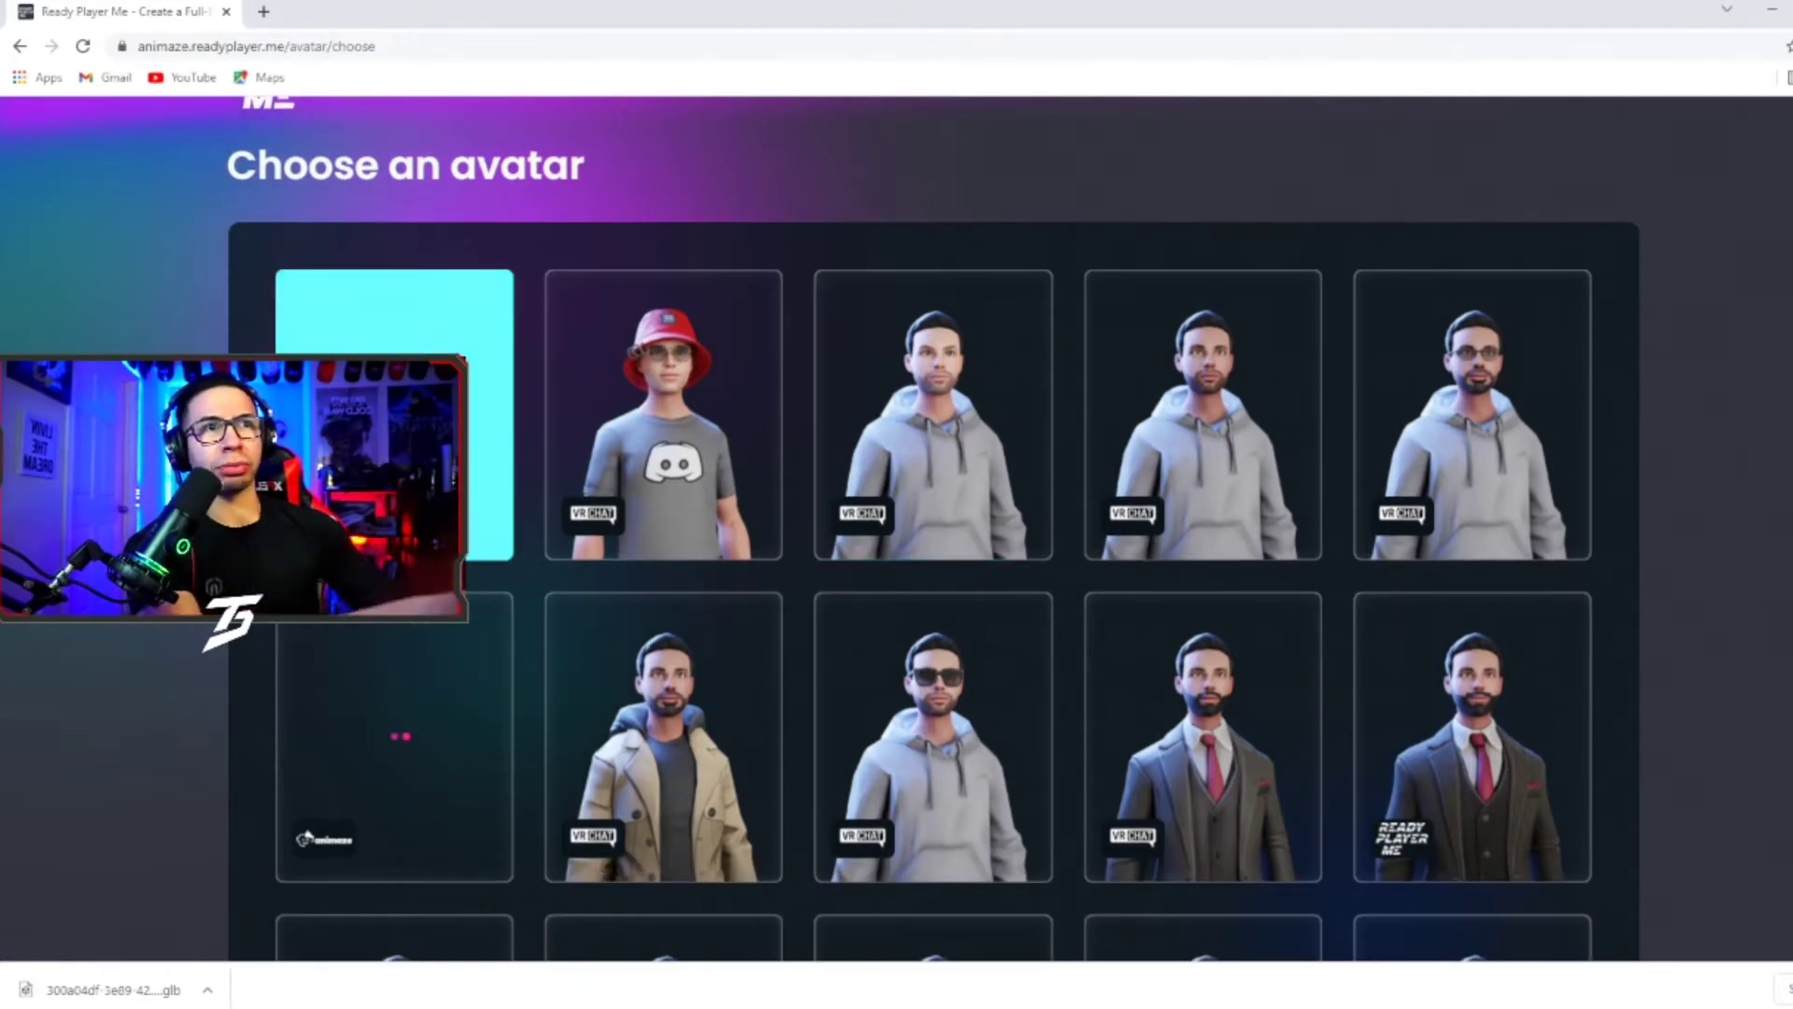
pyautogui.click(394, 421)
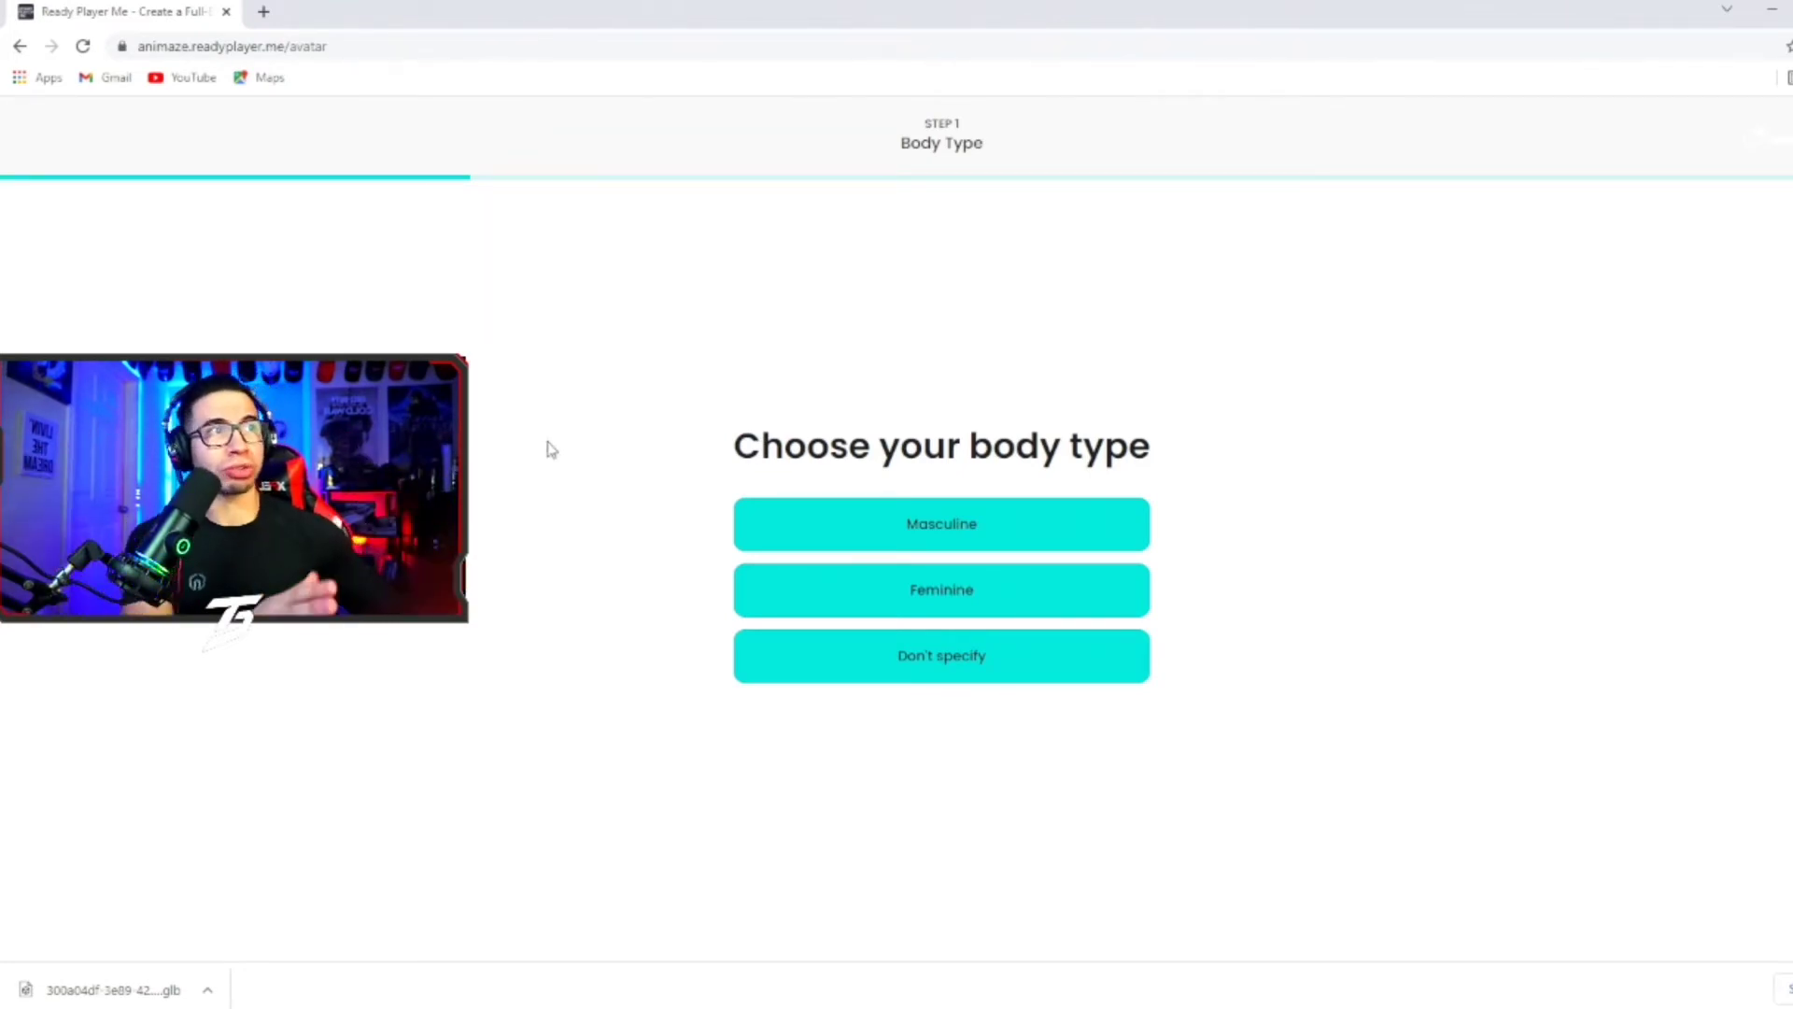
pyautogui.click(896, 529)
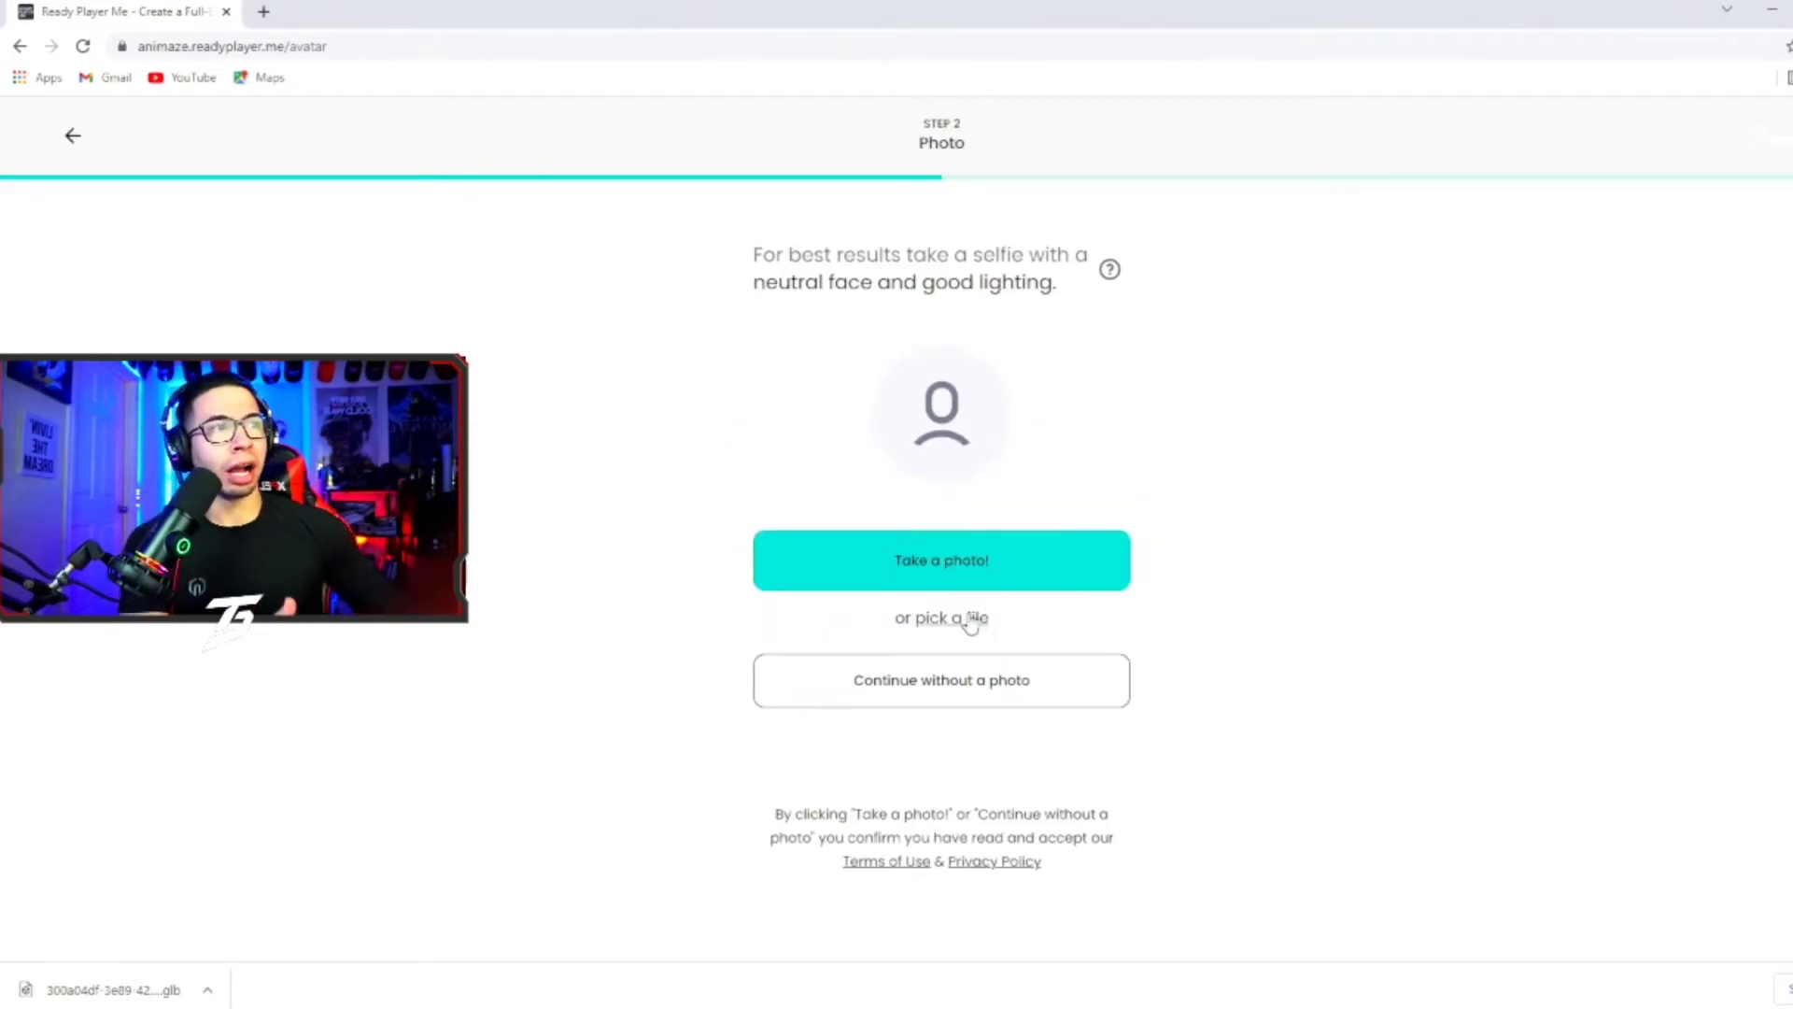
pyautogui.click(1017, 665)
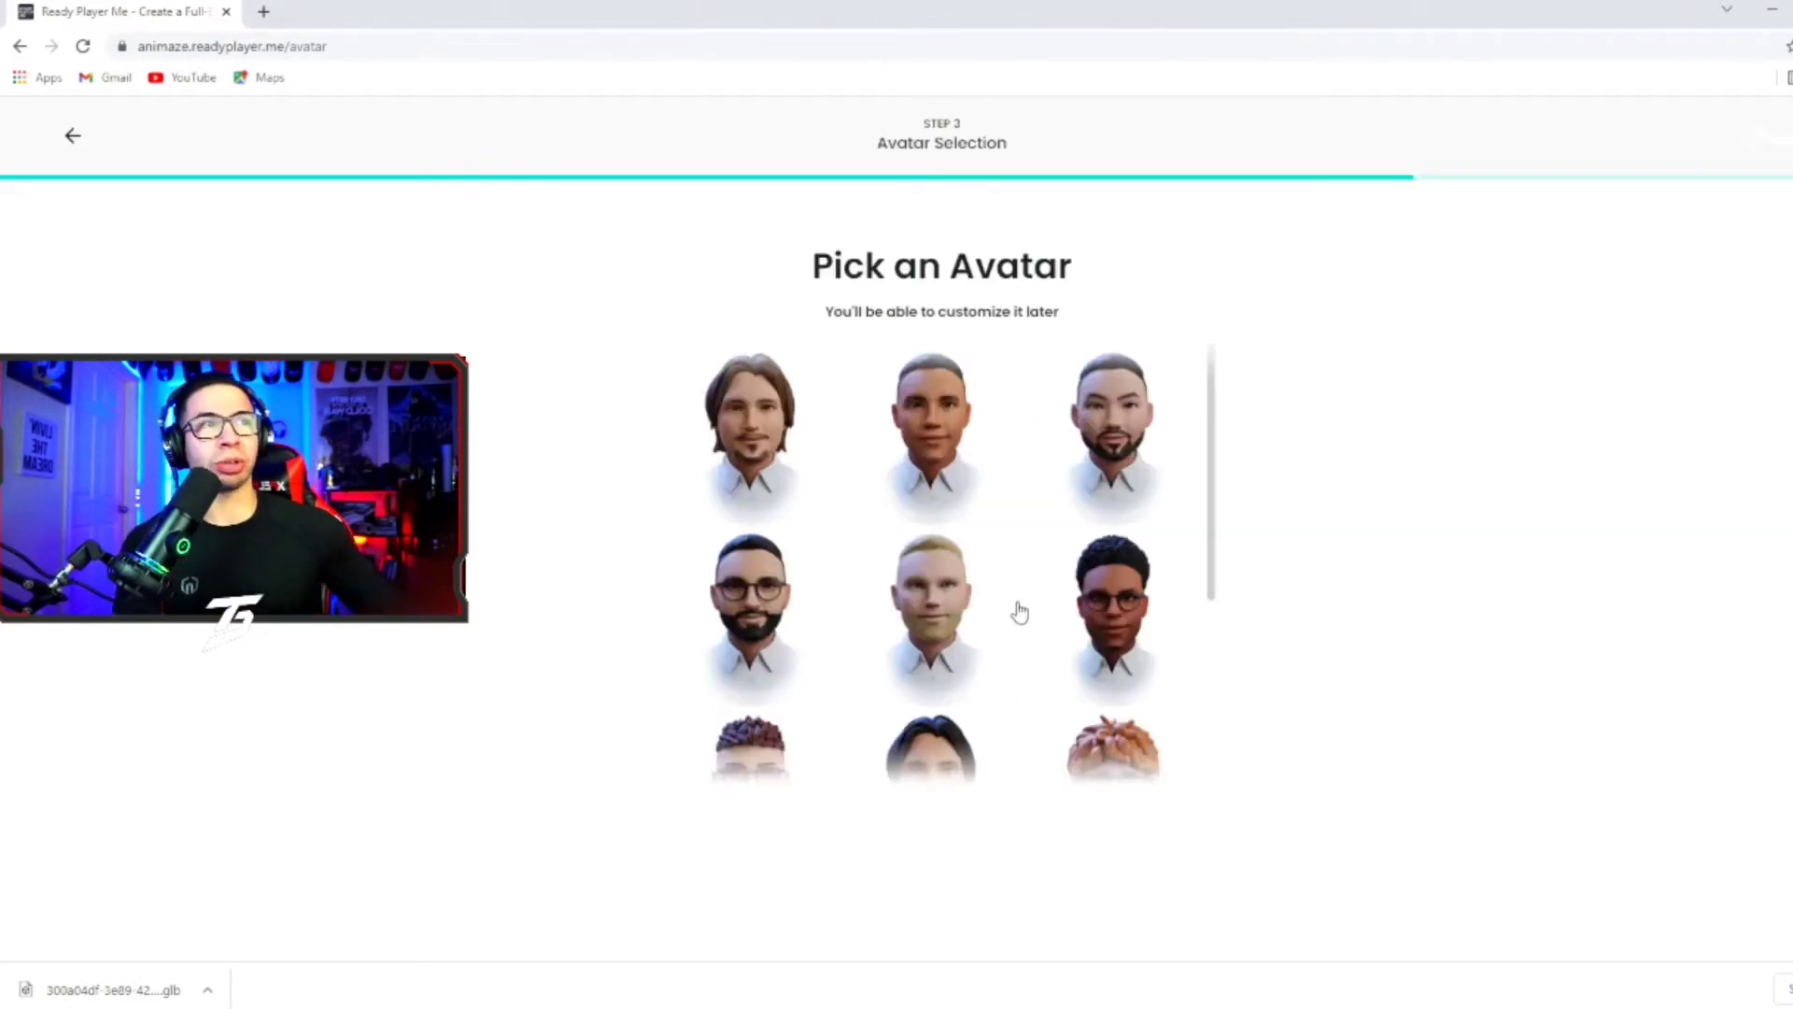
# Choose the preset avatar with short dark hair, round glasses and a full beard, and proceed to customization
pyautogui.scroll(-3, 1041, 669)
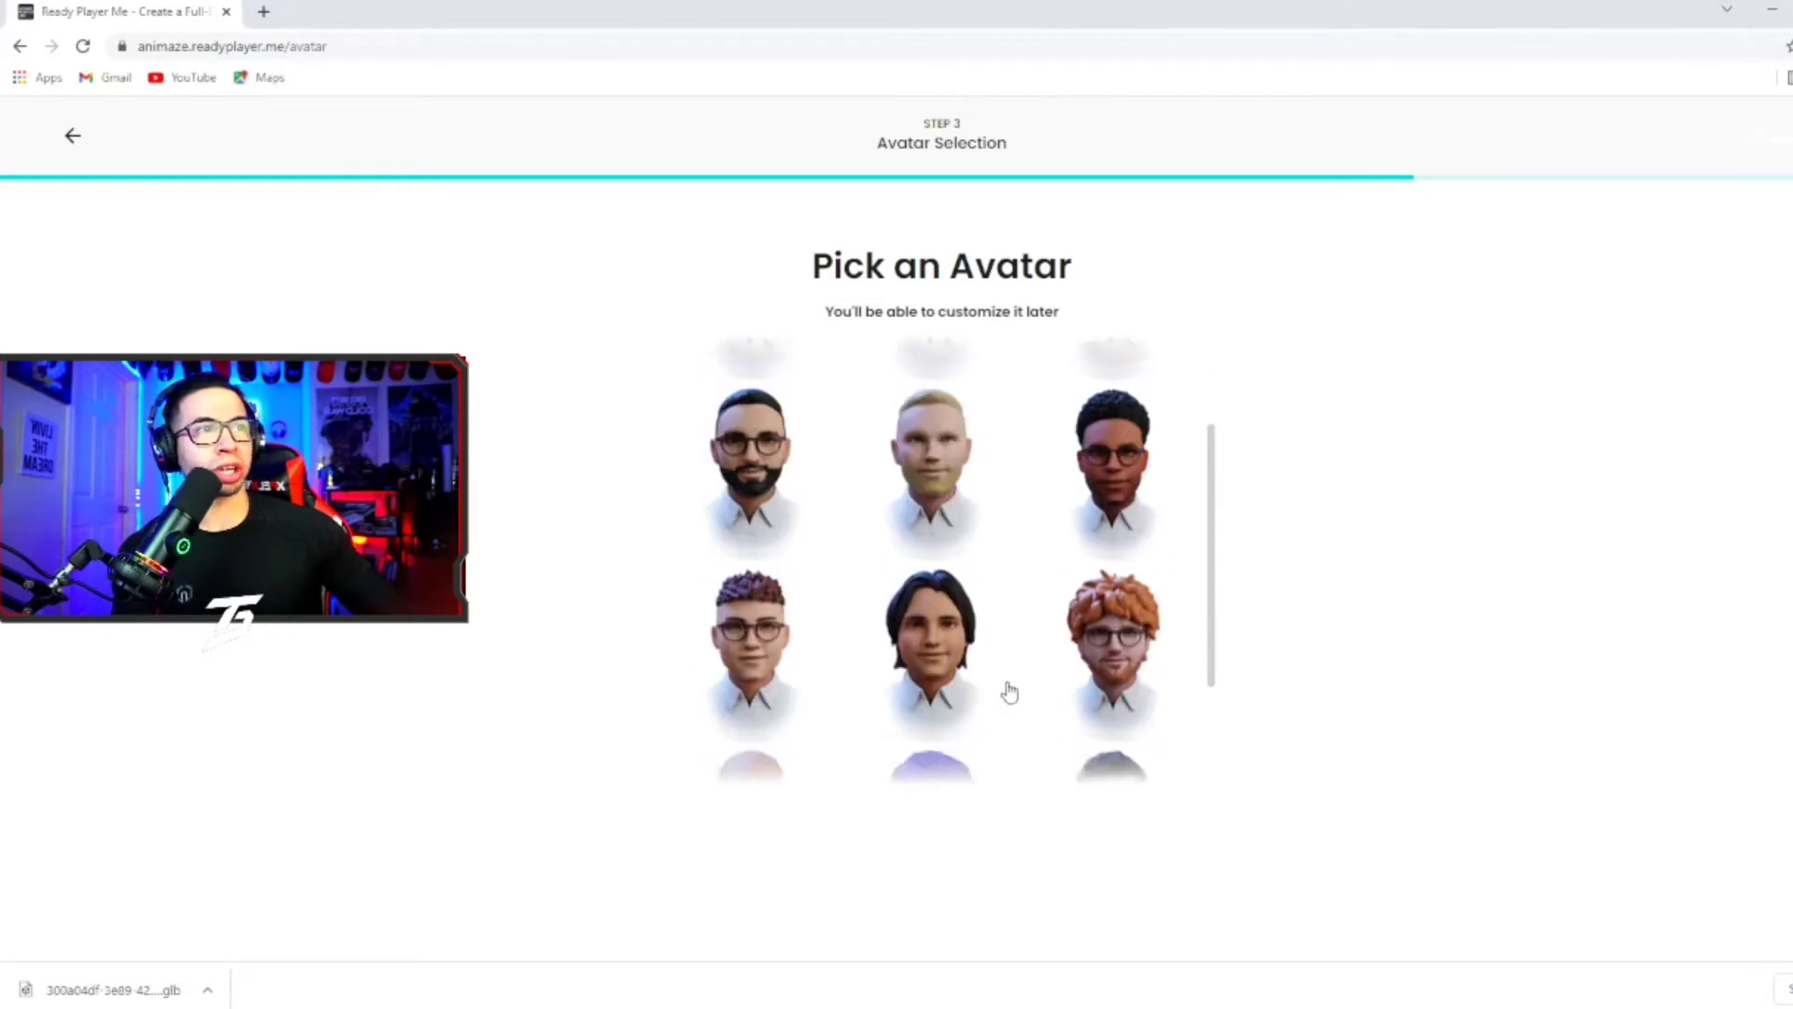
pyautogui.scroll(3, 985, 686)
pyautogui.click(773, 626)
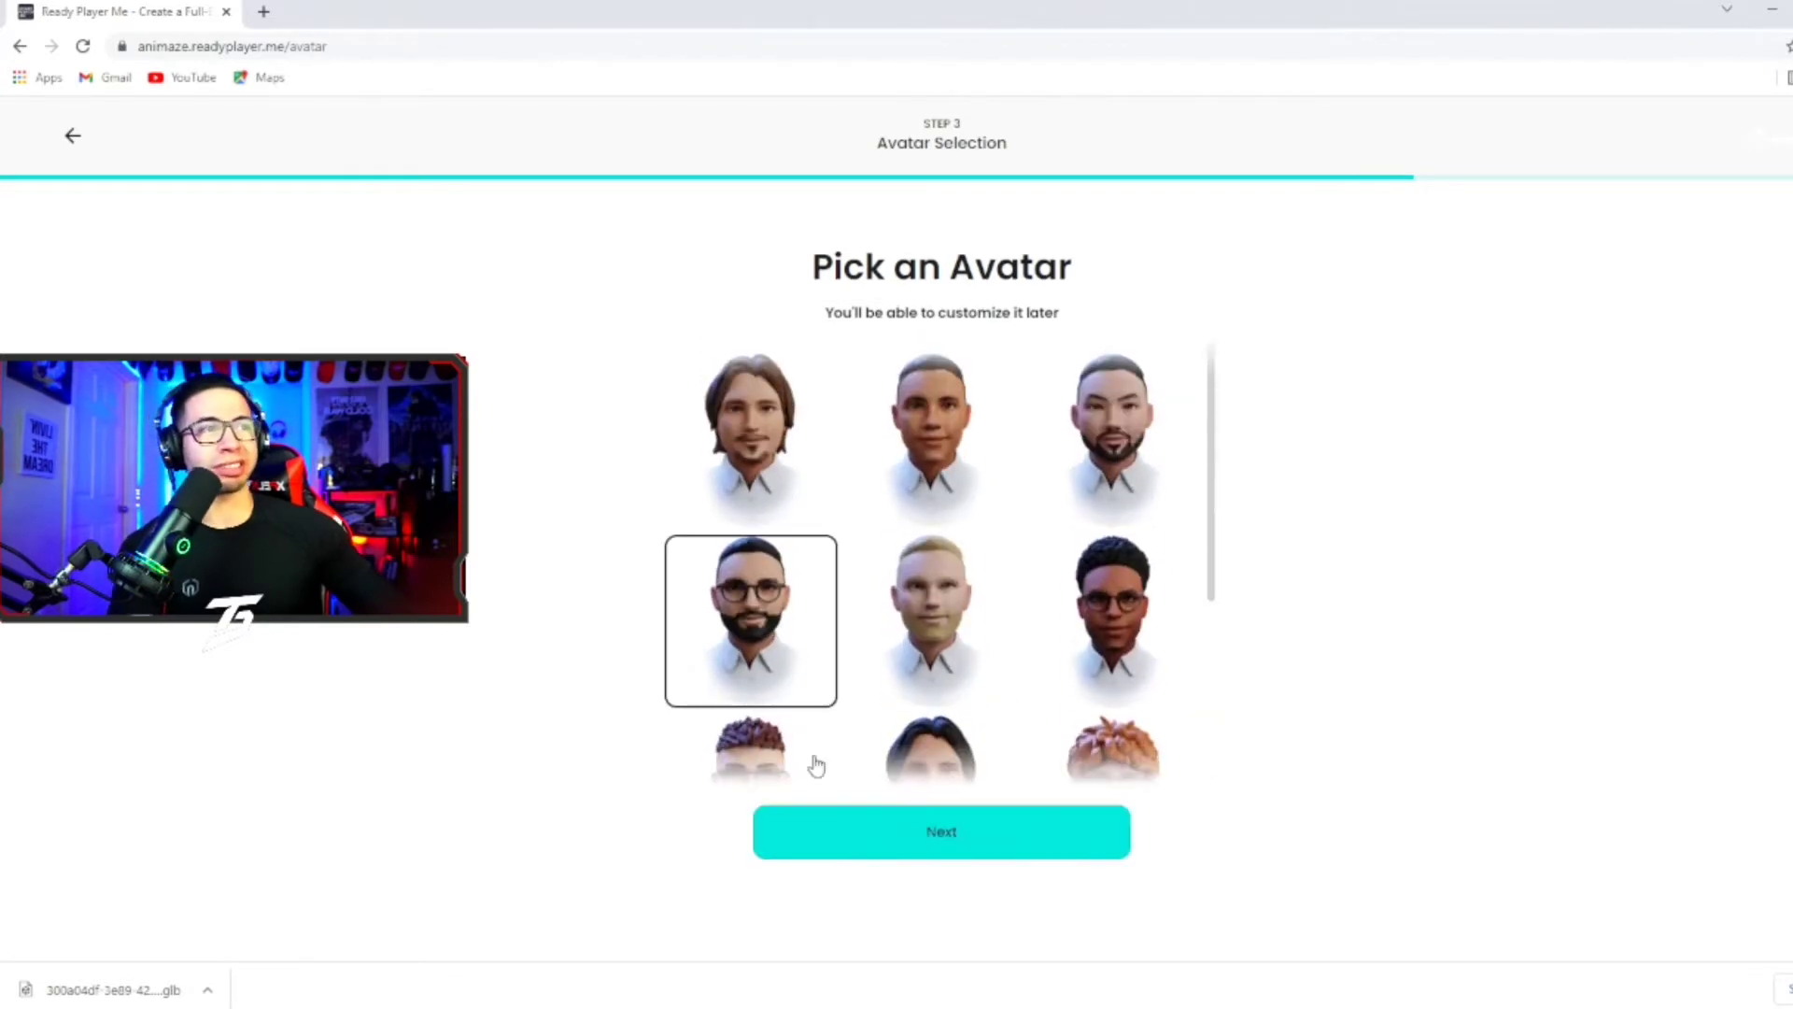
pyautogui.click(900, 844)
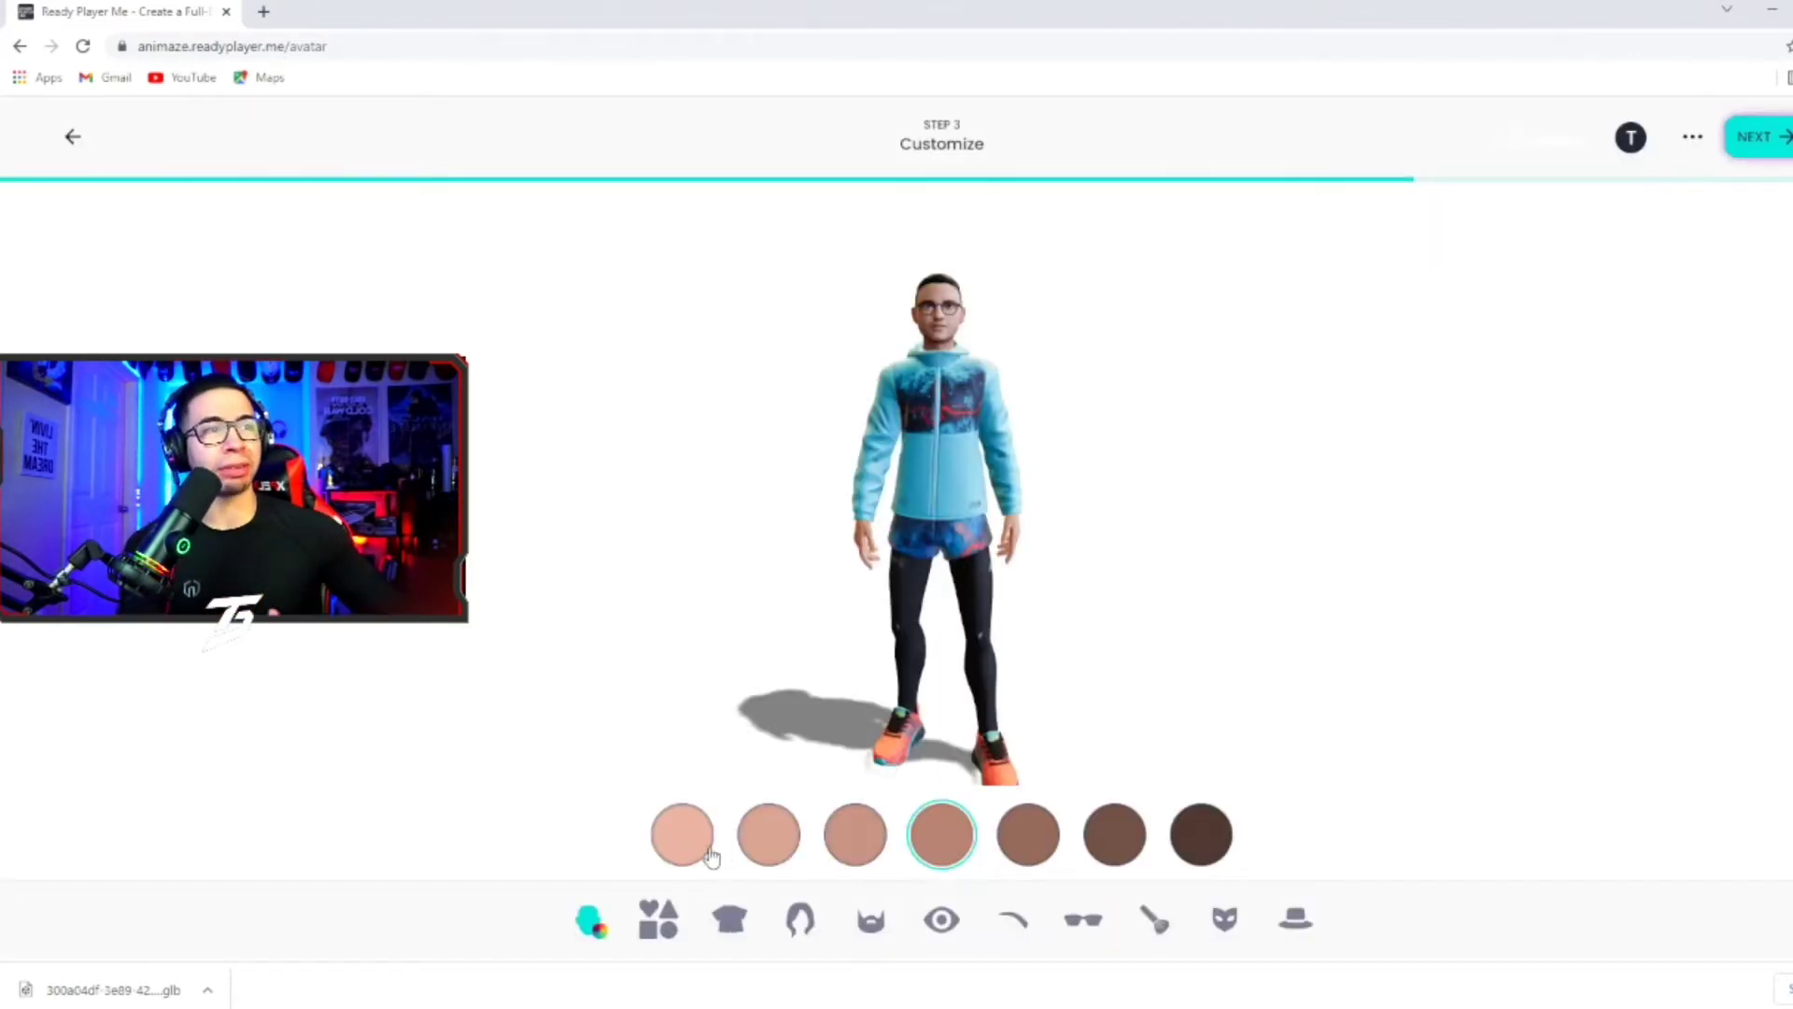
# Compare the light skin tones and give the avatar the lightest one
pyautogui.click(712, 857)
pyautogui.click(773, 844)
pyautogui.click(699, 845)
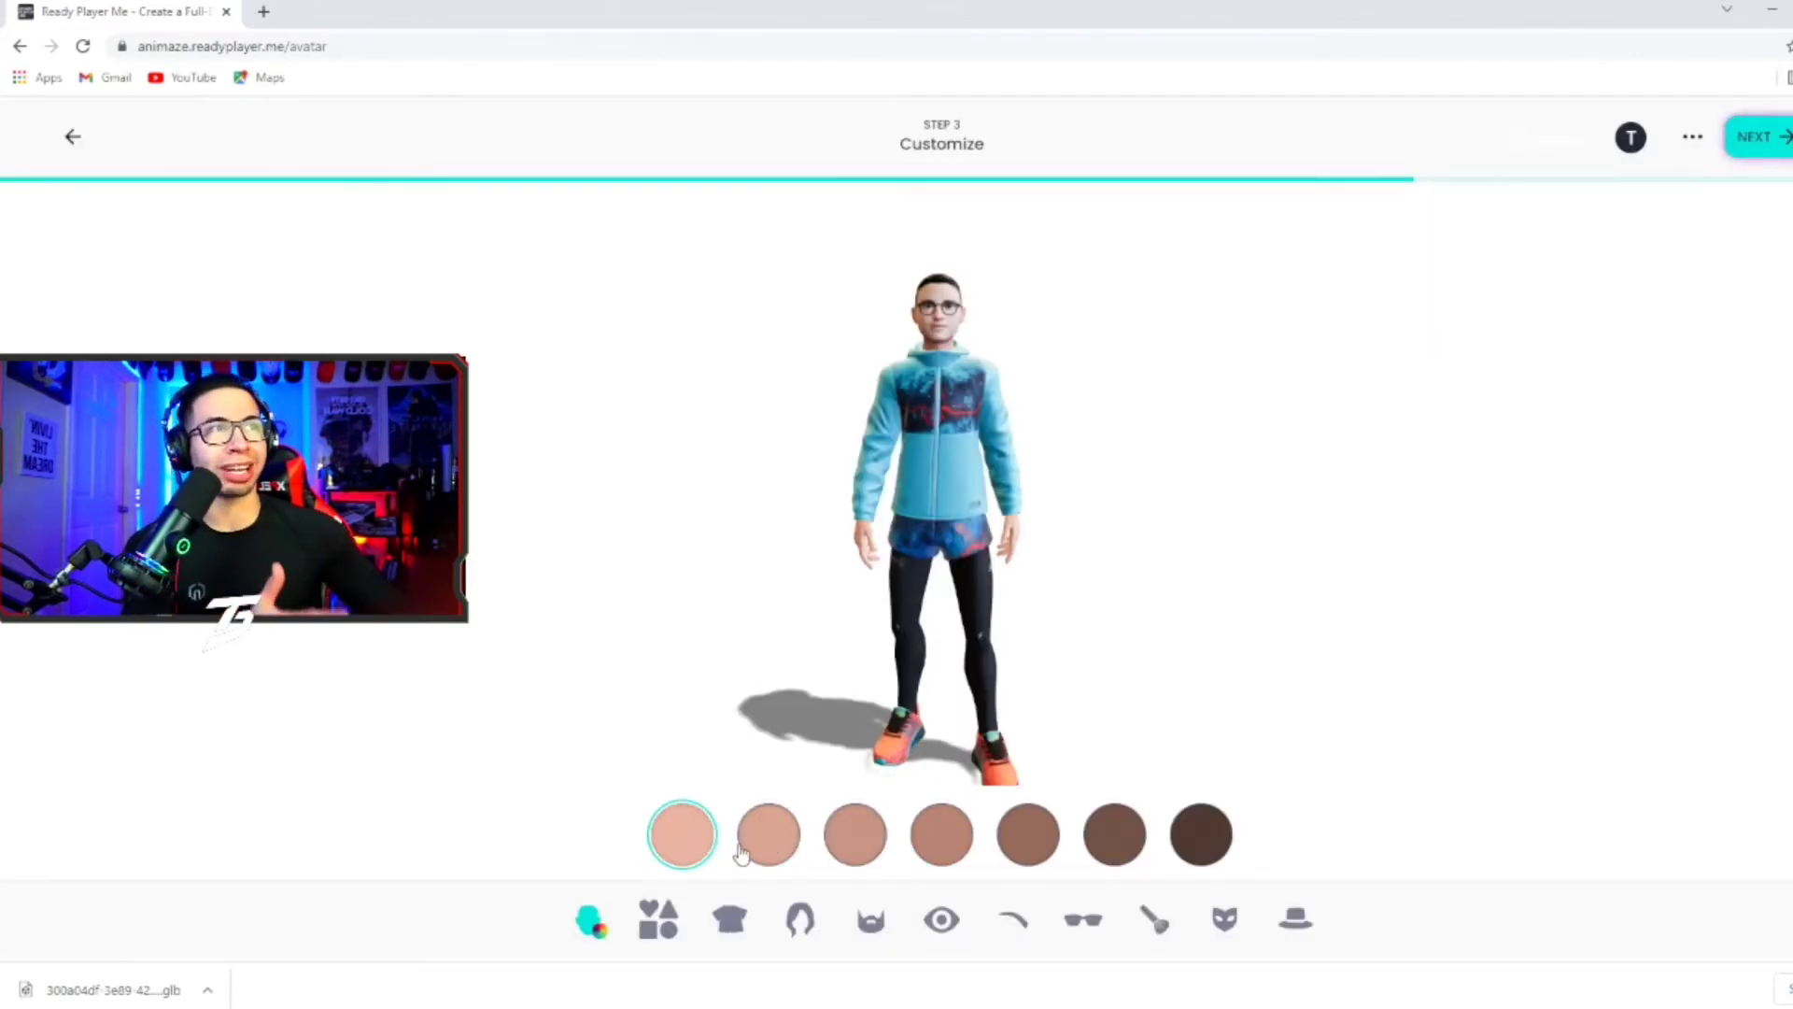
# Look through the face, eye, nose and lip shape options and the outfits, viewing the current outfit from another angle
pyautogui.click(687, 921)
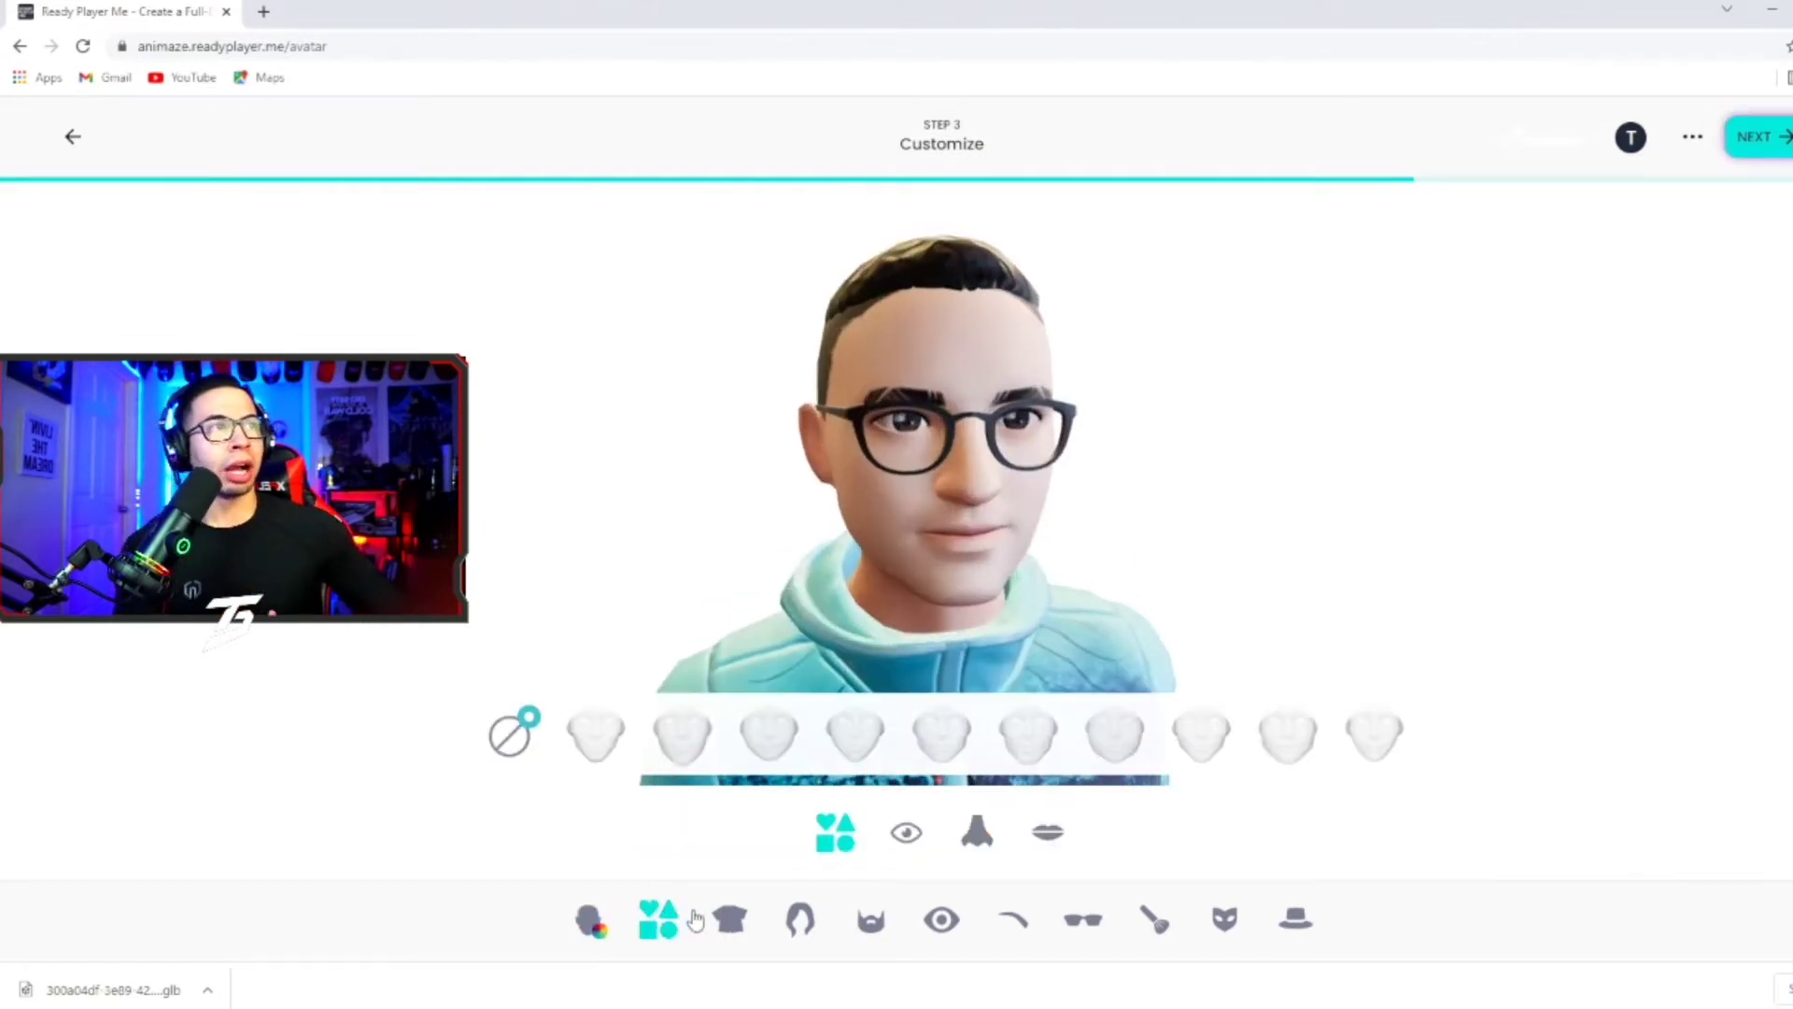
pyautogui.click(902, 838)
pyautogui.click(977, 831)
pyautogui.click(1042, 840)
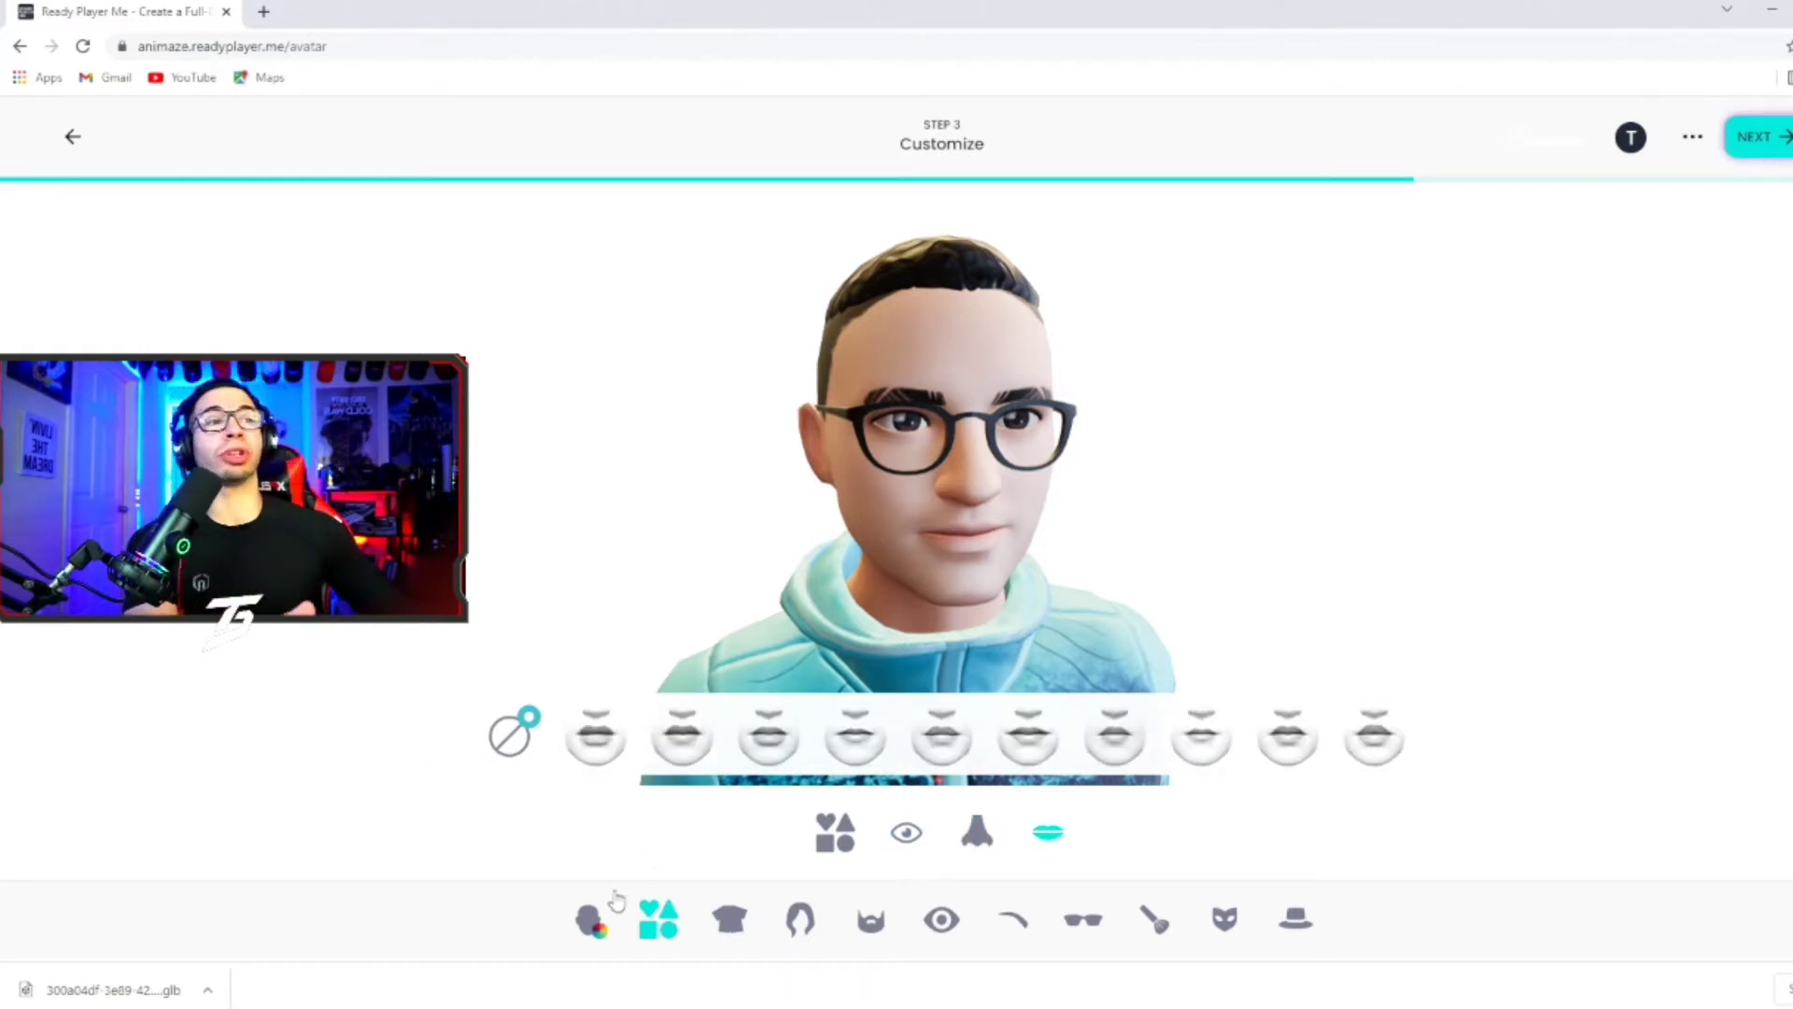
pyautogui.click(733, 919)
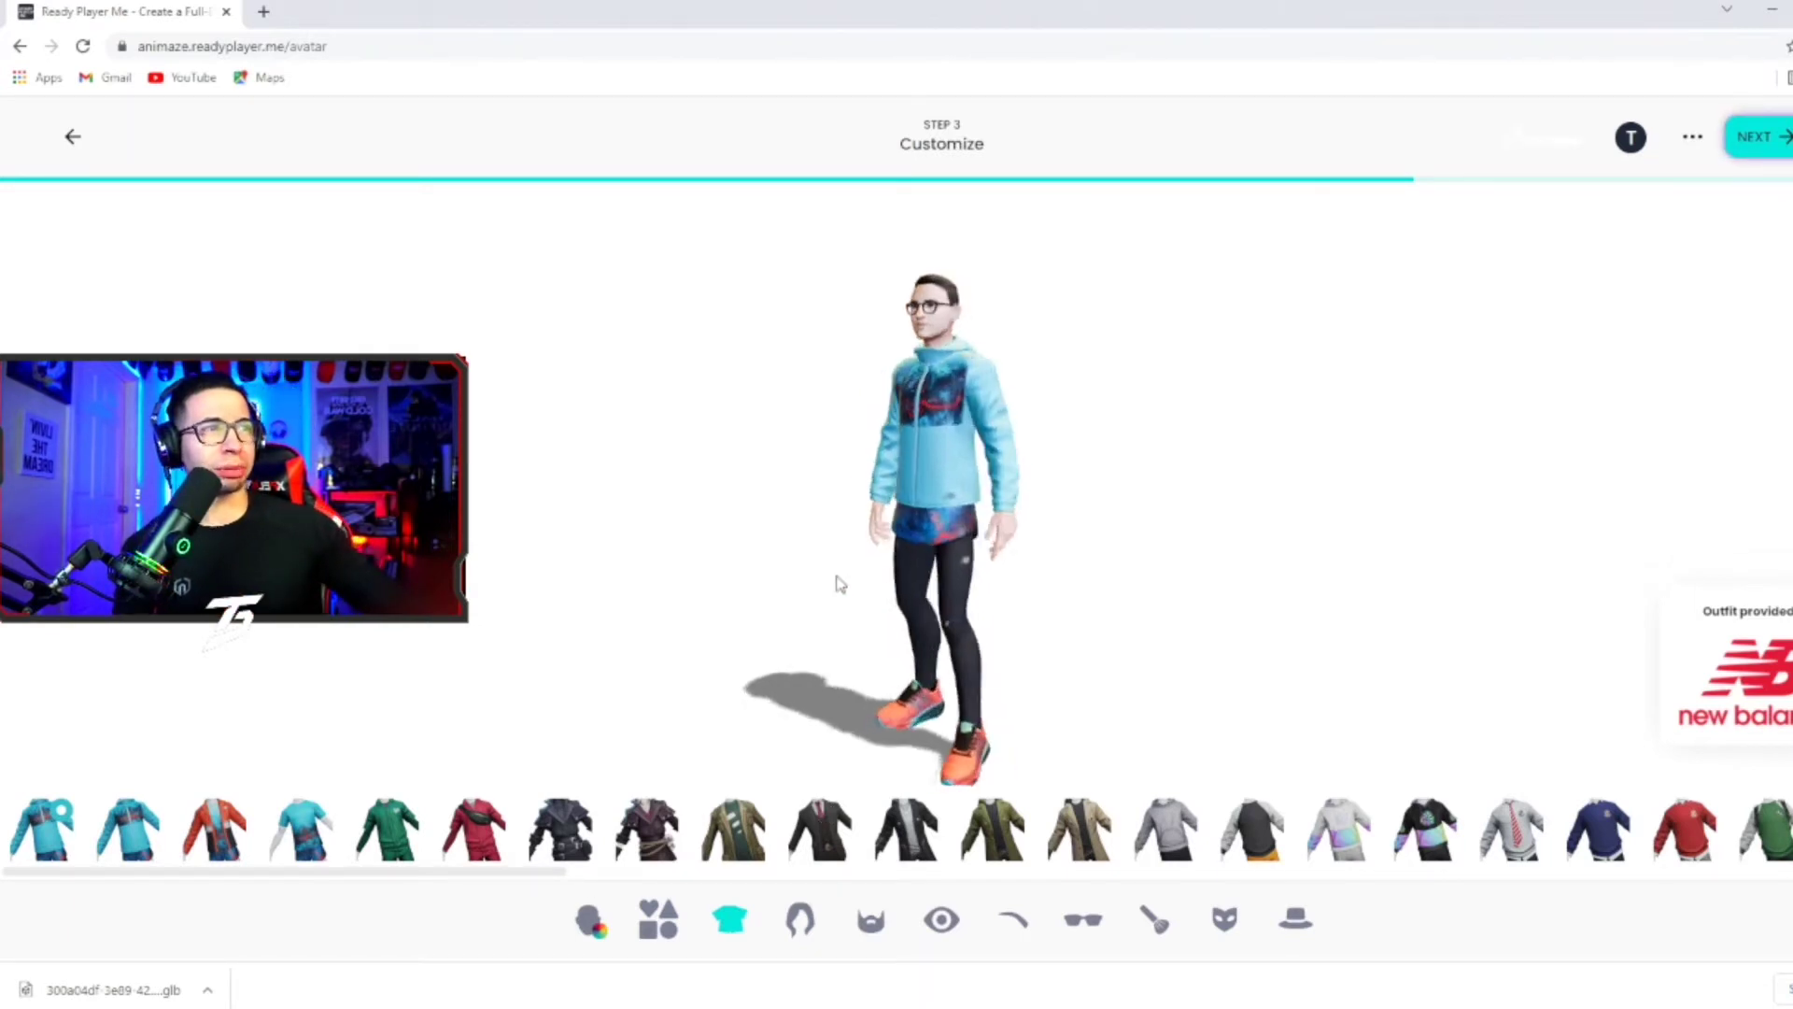
pyautogui.moveTo(856, 588); pyautogui.dragTo(1032, 551)
# Give the avatar the first hairstyle on offer, short swept hair, and check it from the side
pyautogui.click(800, 933)
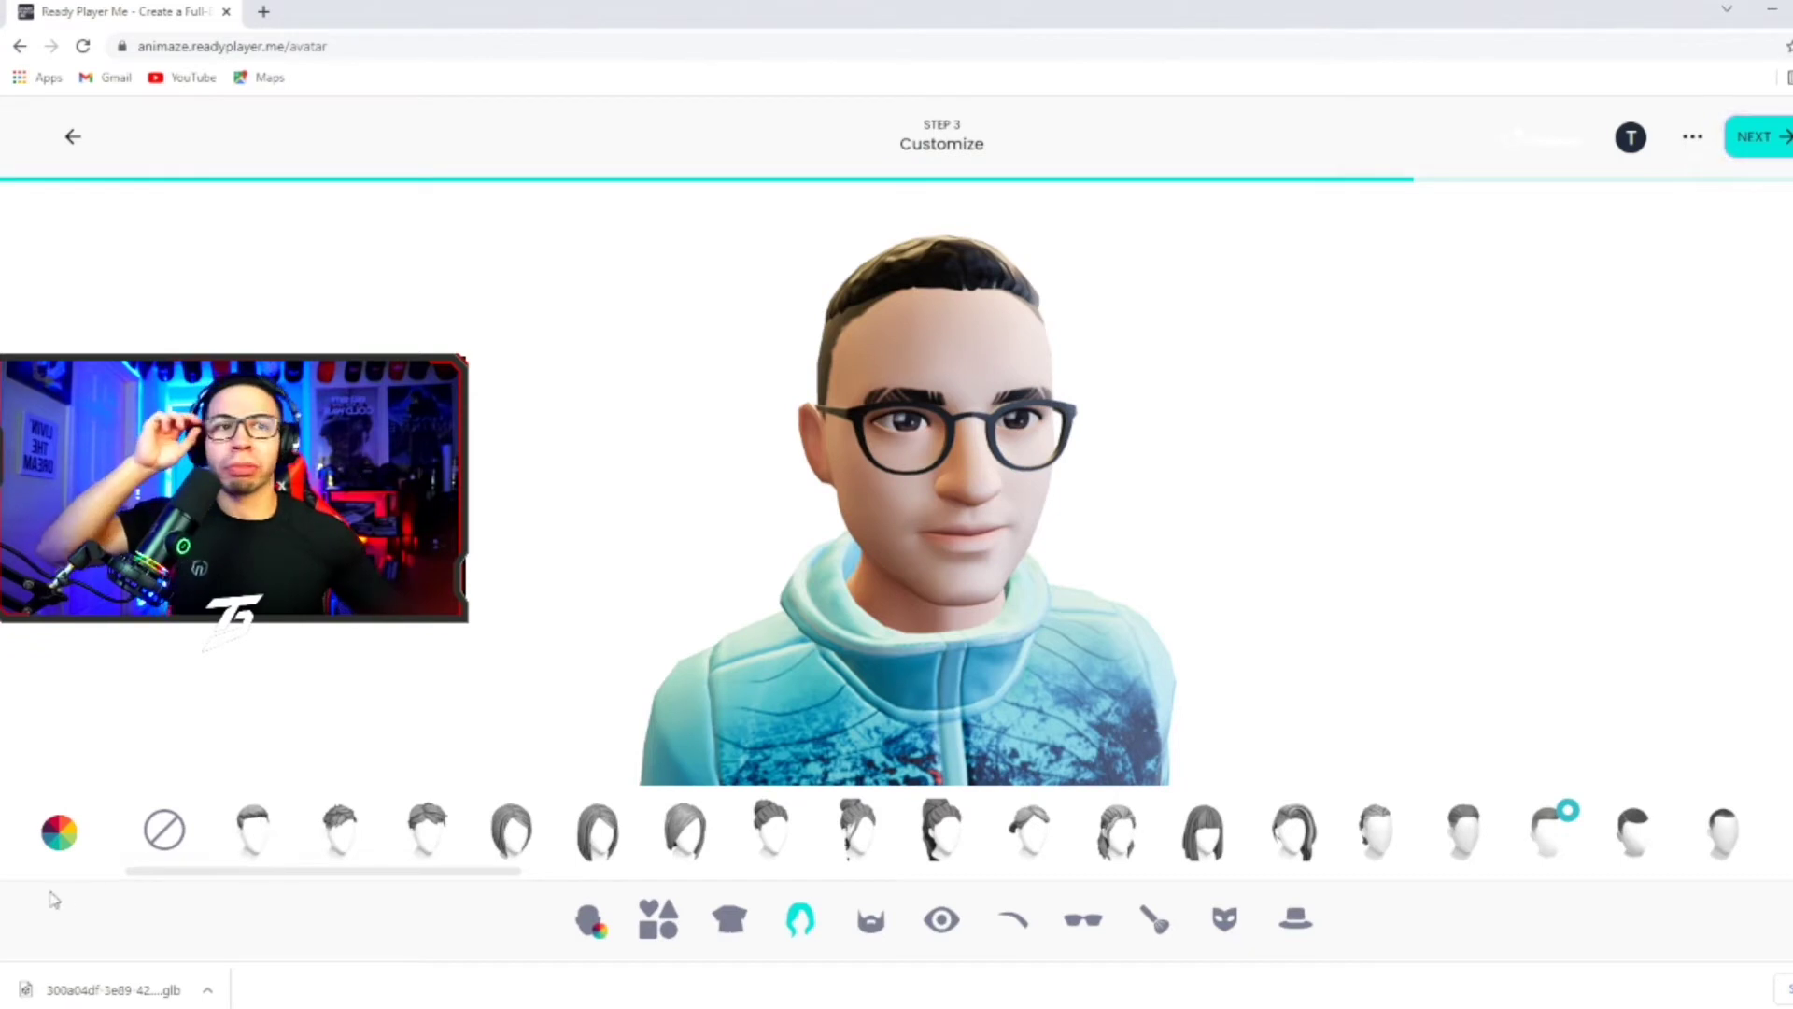
pyautogui.click(251, 843)
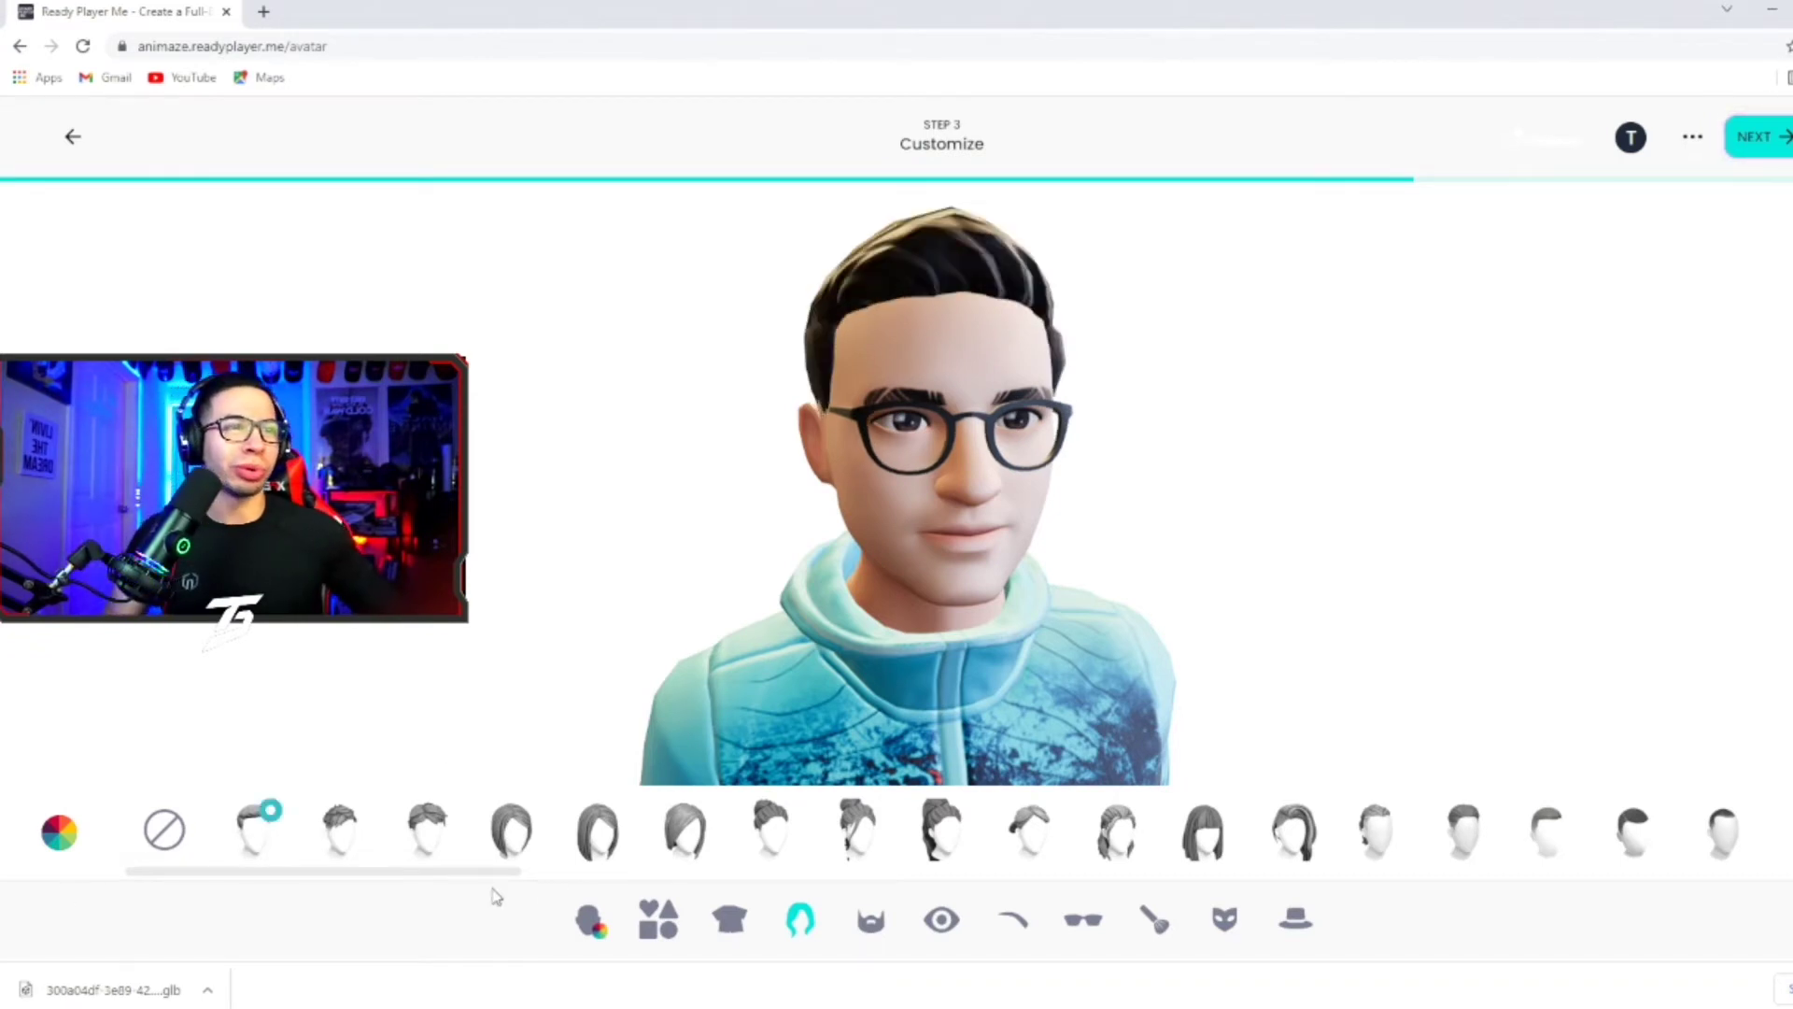
pyautogui.moveTo(794, 659); pyautogui.dragTo(1027, 784)
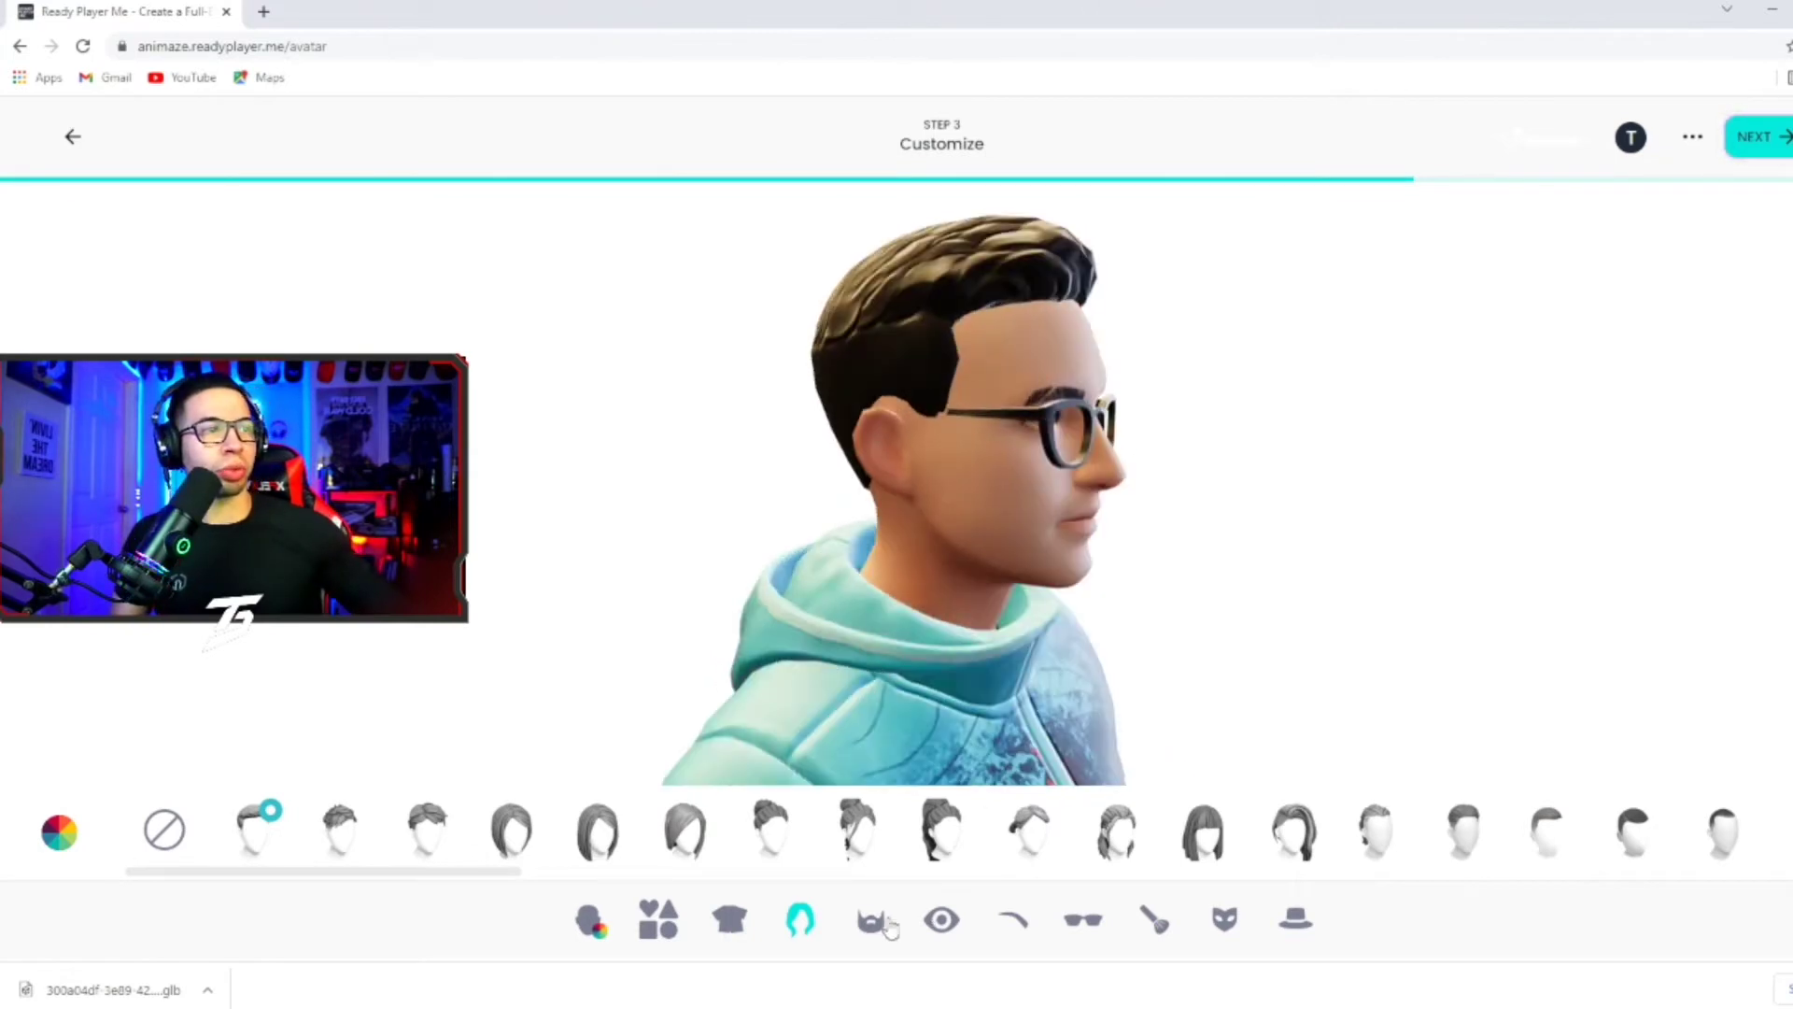
# Add a short full beard with a moustache to the avatar and check it from the front
pyautogui.click(898, 924)
pyautogui.hscroll(3, 887, 875)
pyautogui.click(1035, 833)
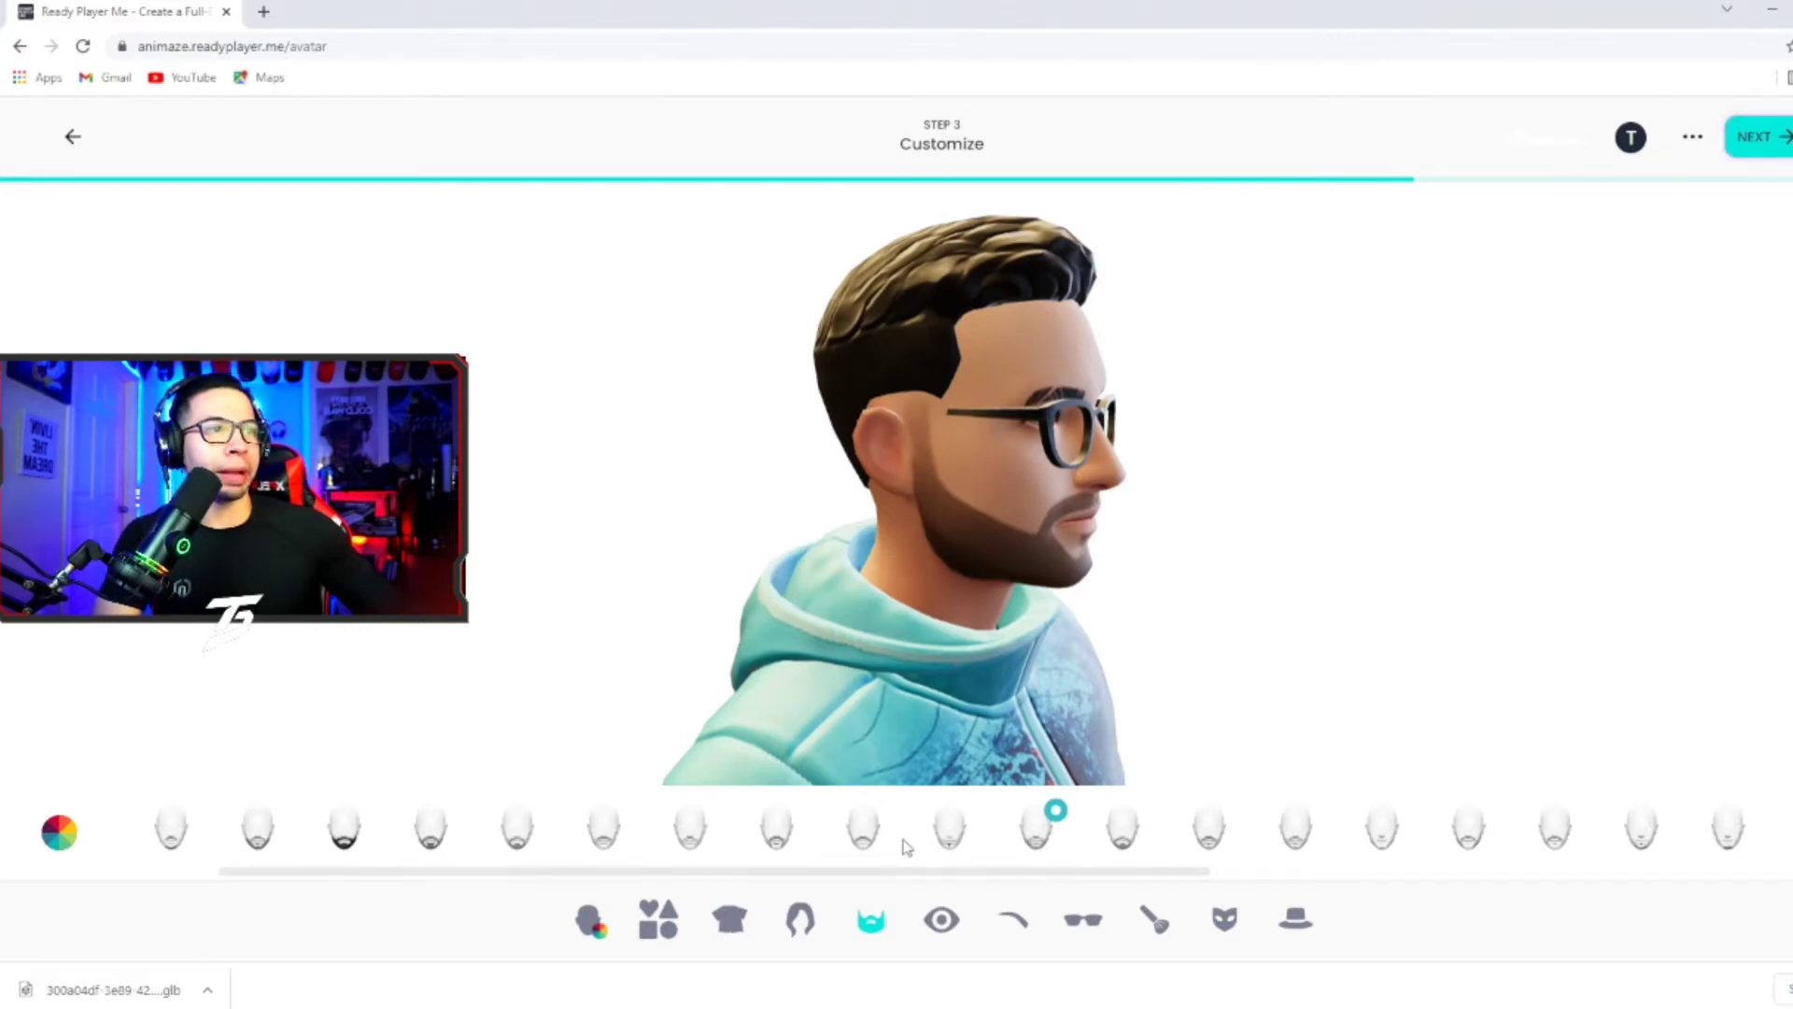
pyautogui.moveTo(839, 873); pyautogui.dragTo(978, 867)
pyautogui.moveTo(1018, 668); pyautogui.dragTo(793, 700)
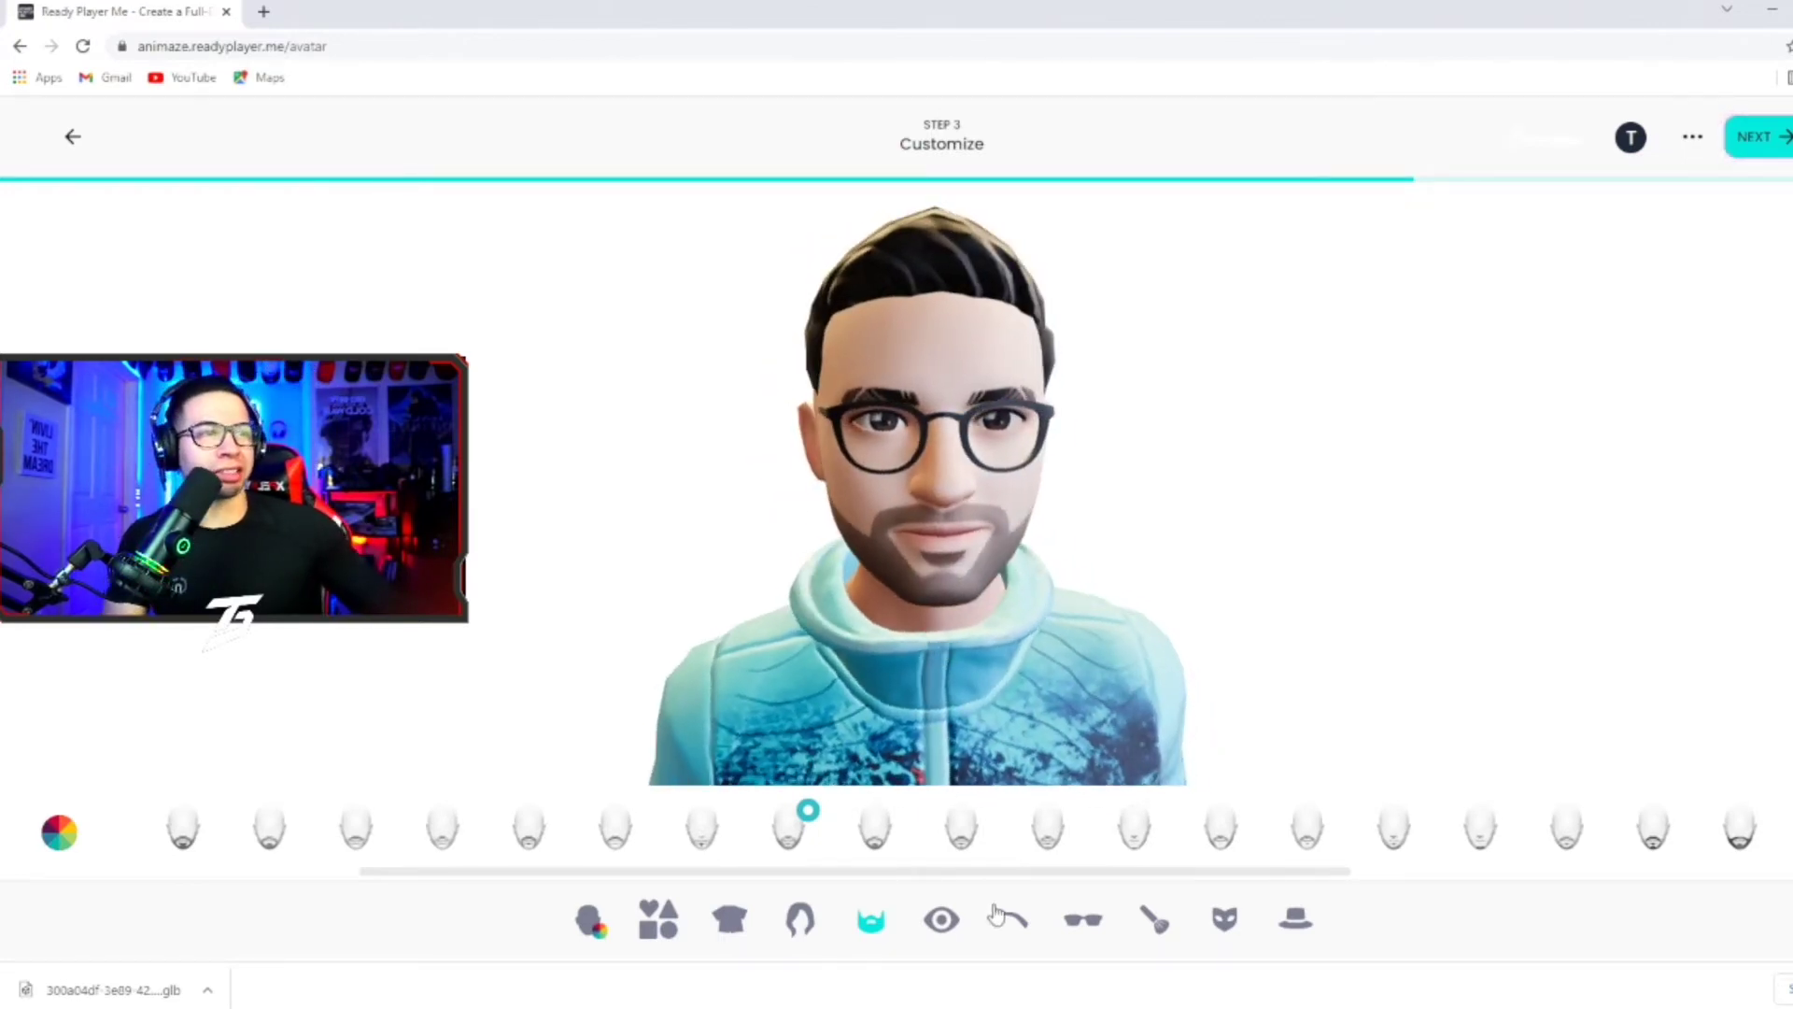
# Review the eye colours, try the thick arched eyebrows, and apply the adjacent thick, flatter eyebrow style
pyautogui.click(941, 920)
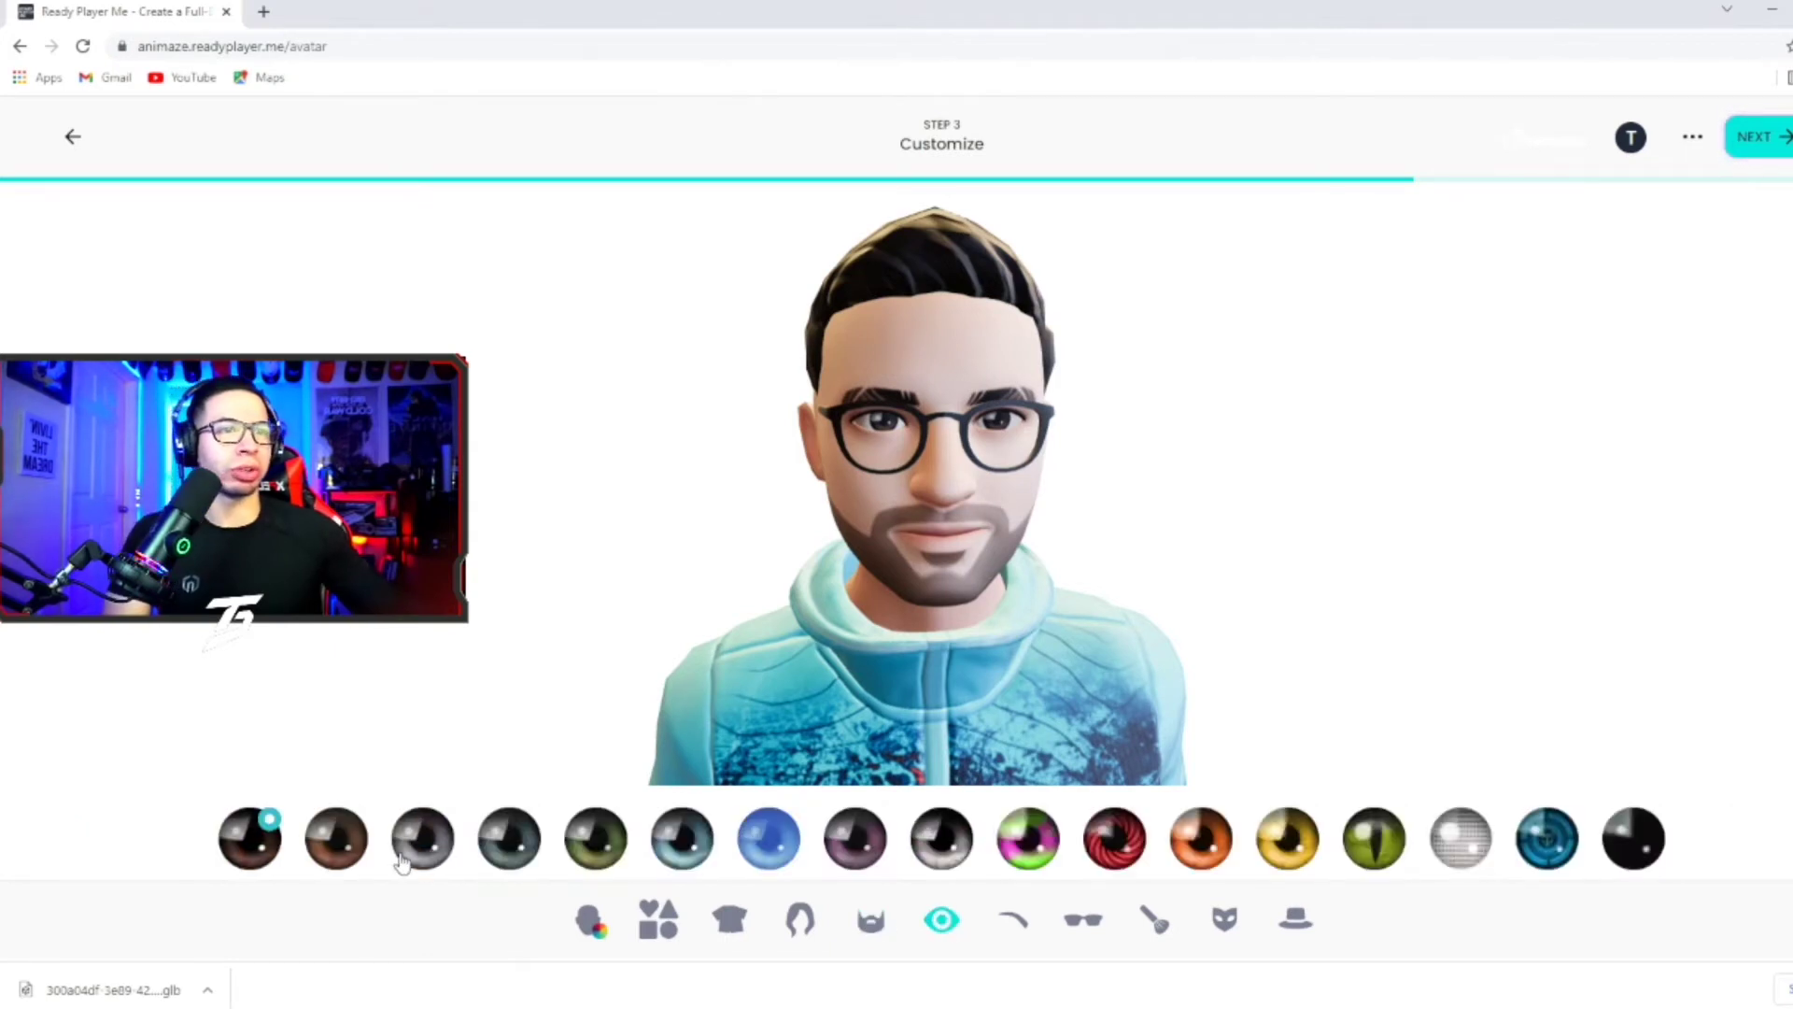
pyautogui.click(1014, 921)
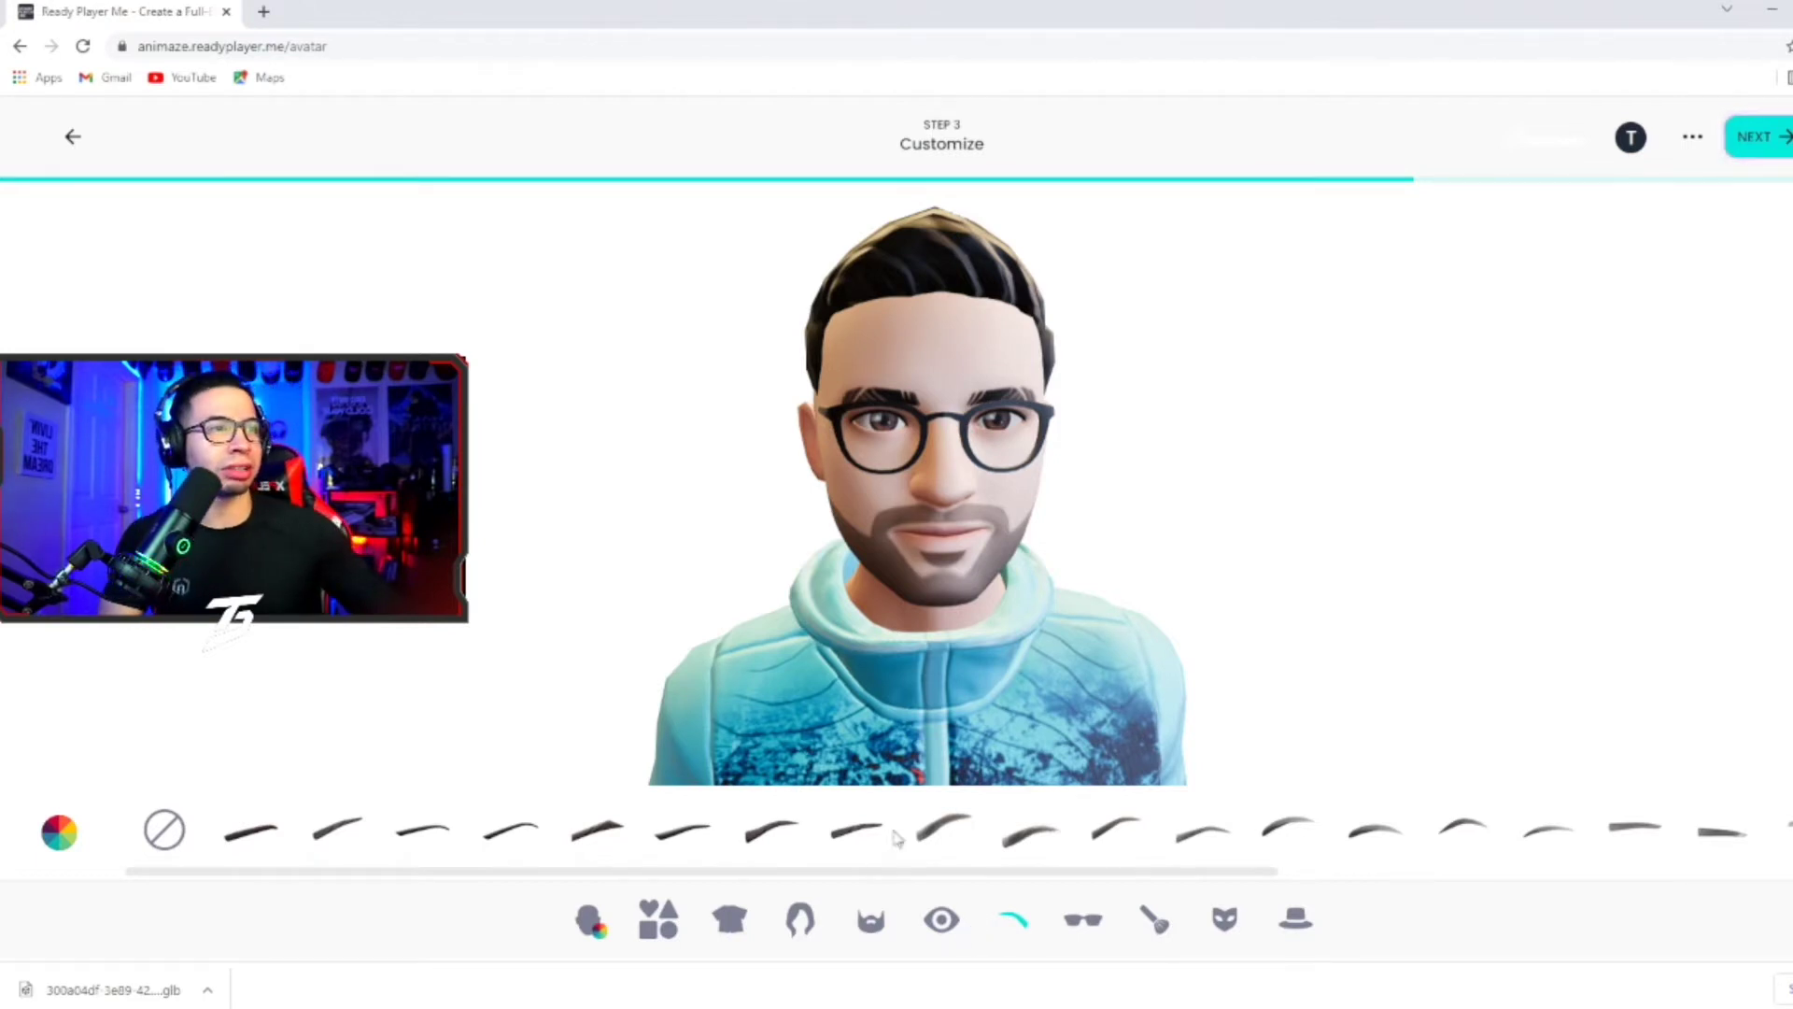
pyautogui.click(945, 838)
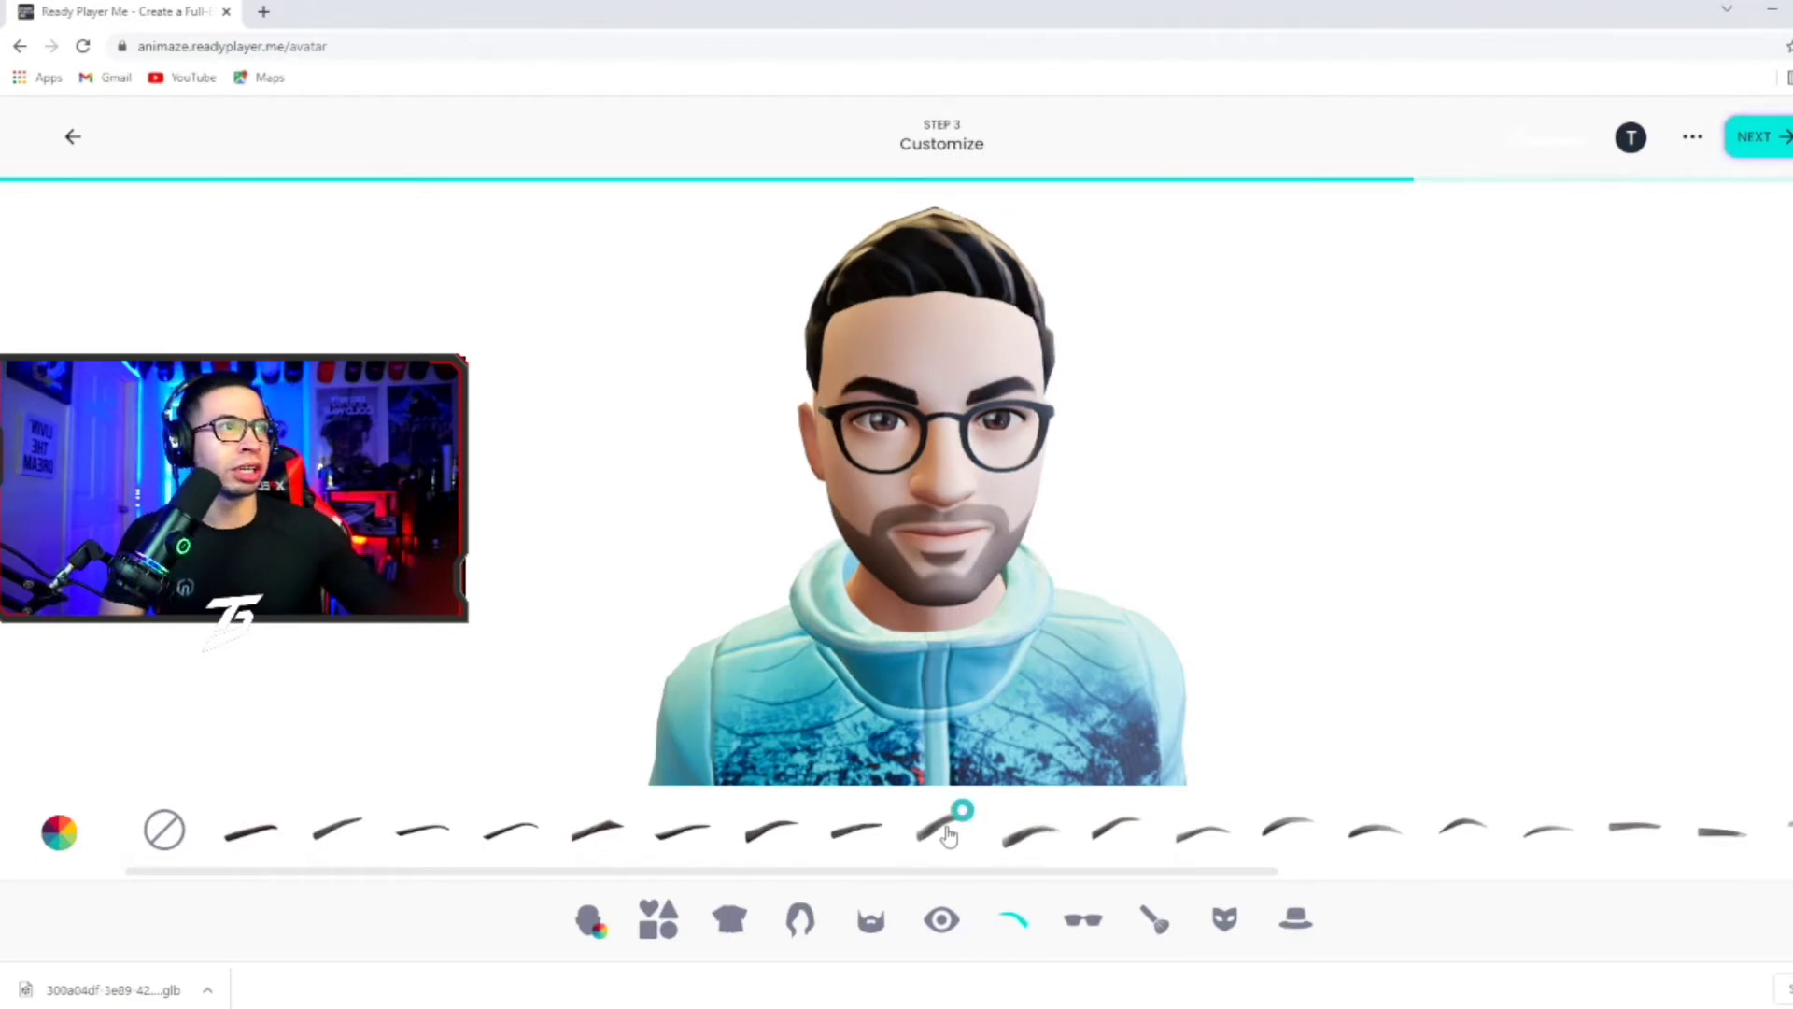
pyautogui.click(1035, 851)
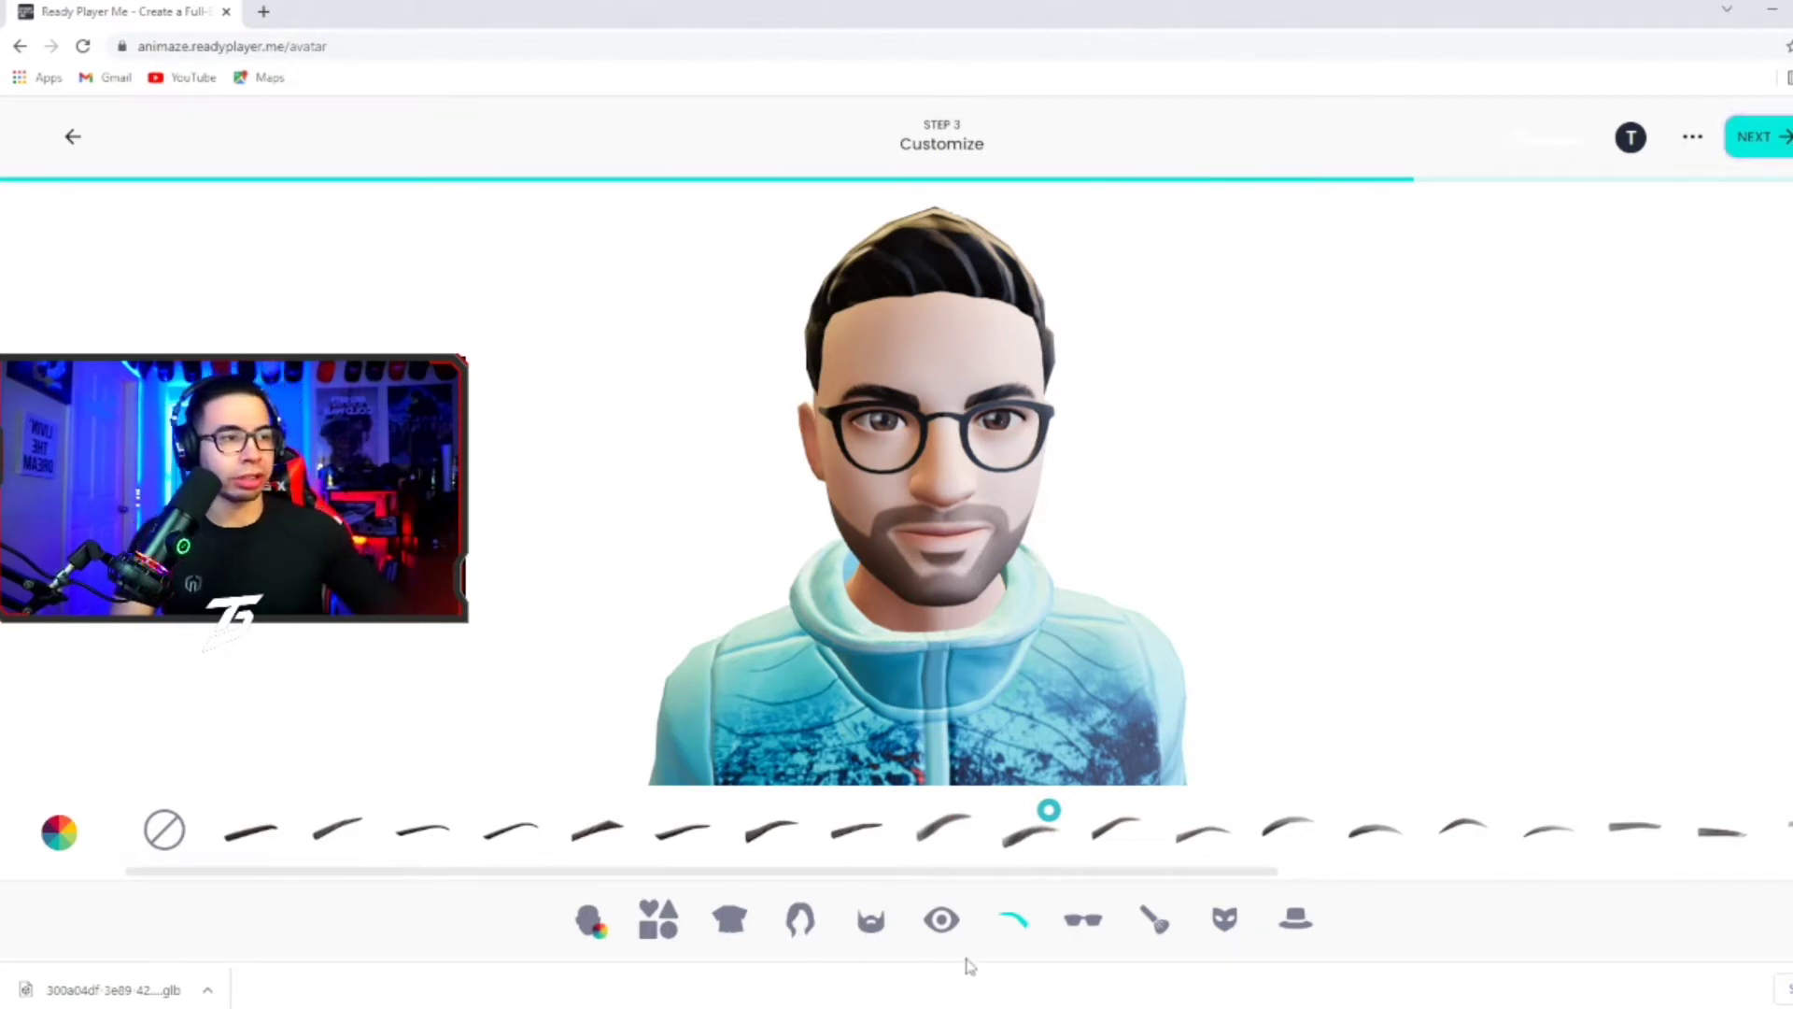
# Replace the avatar's round glasses with the clear rectangular pair in a dark frame
pyautogui.click(1079, 922)
pyautogui.moveTo(737, 875); pyautogui.dragTo(1293, 856)
pyautogui.click(1205, 834)
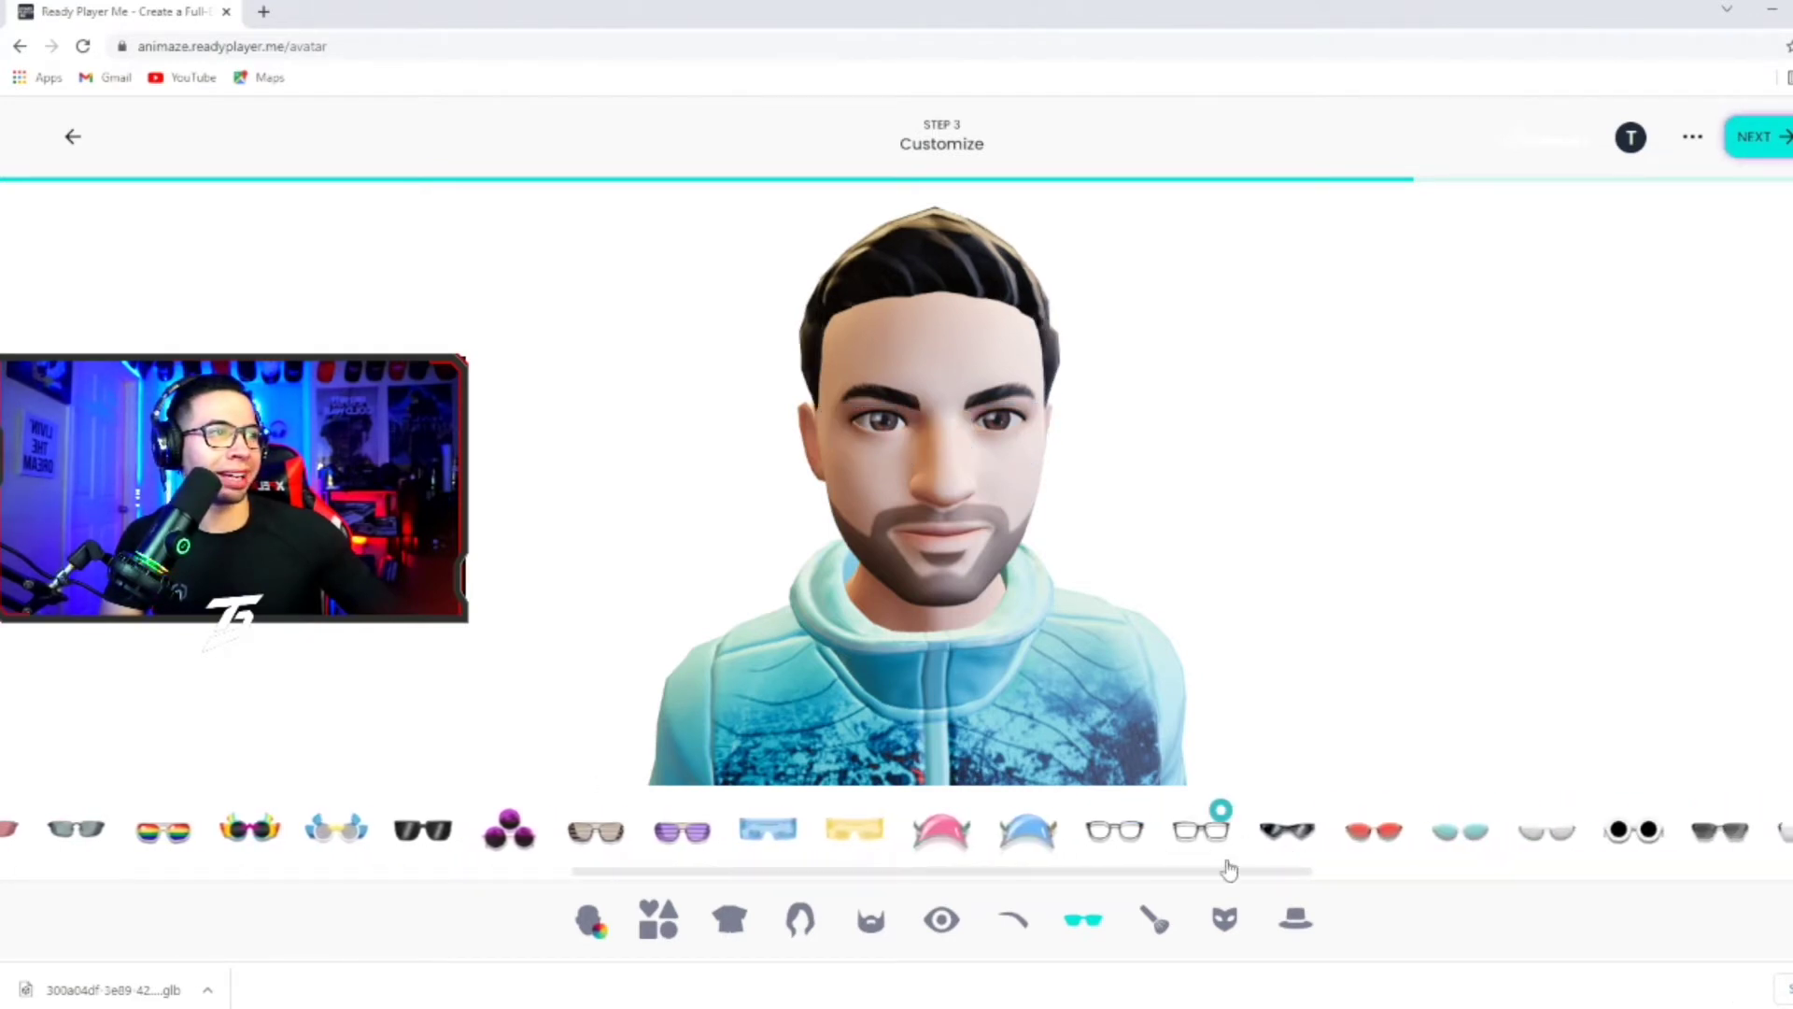
# Look through the face makeup, mask and headwear options, and examine the avatar's face, hair and outfit from several angles and distances
pyautogui.click(1155, 923)
pyautogui.moveTo(1152, 875); pyautogui.dragTo(1746, 870)
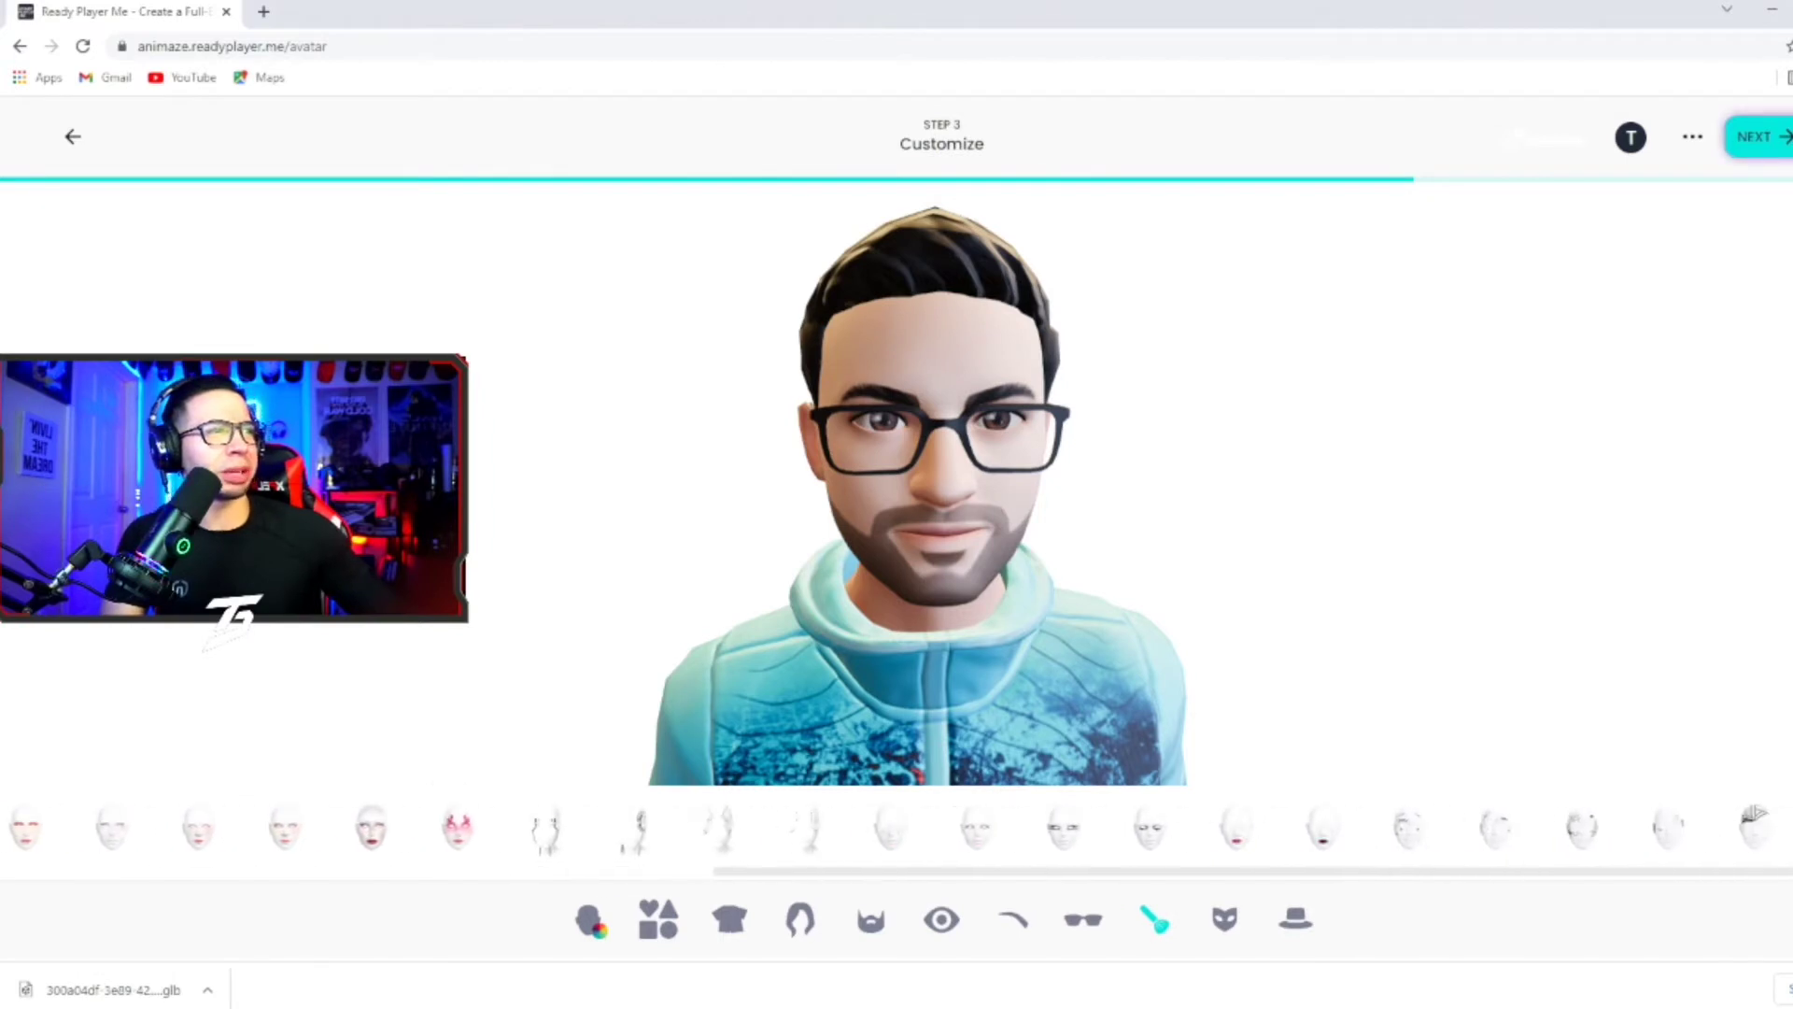
pyautogui.click(1198, 932)
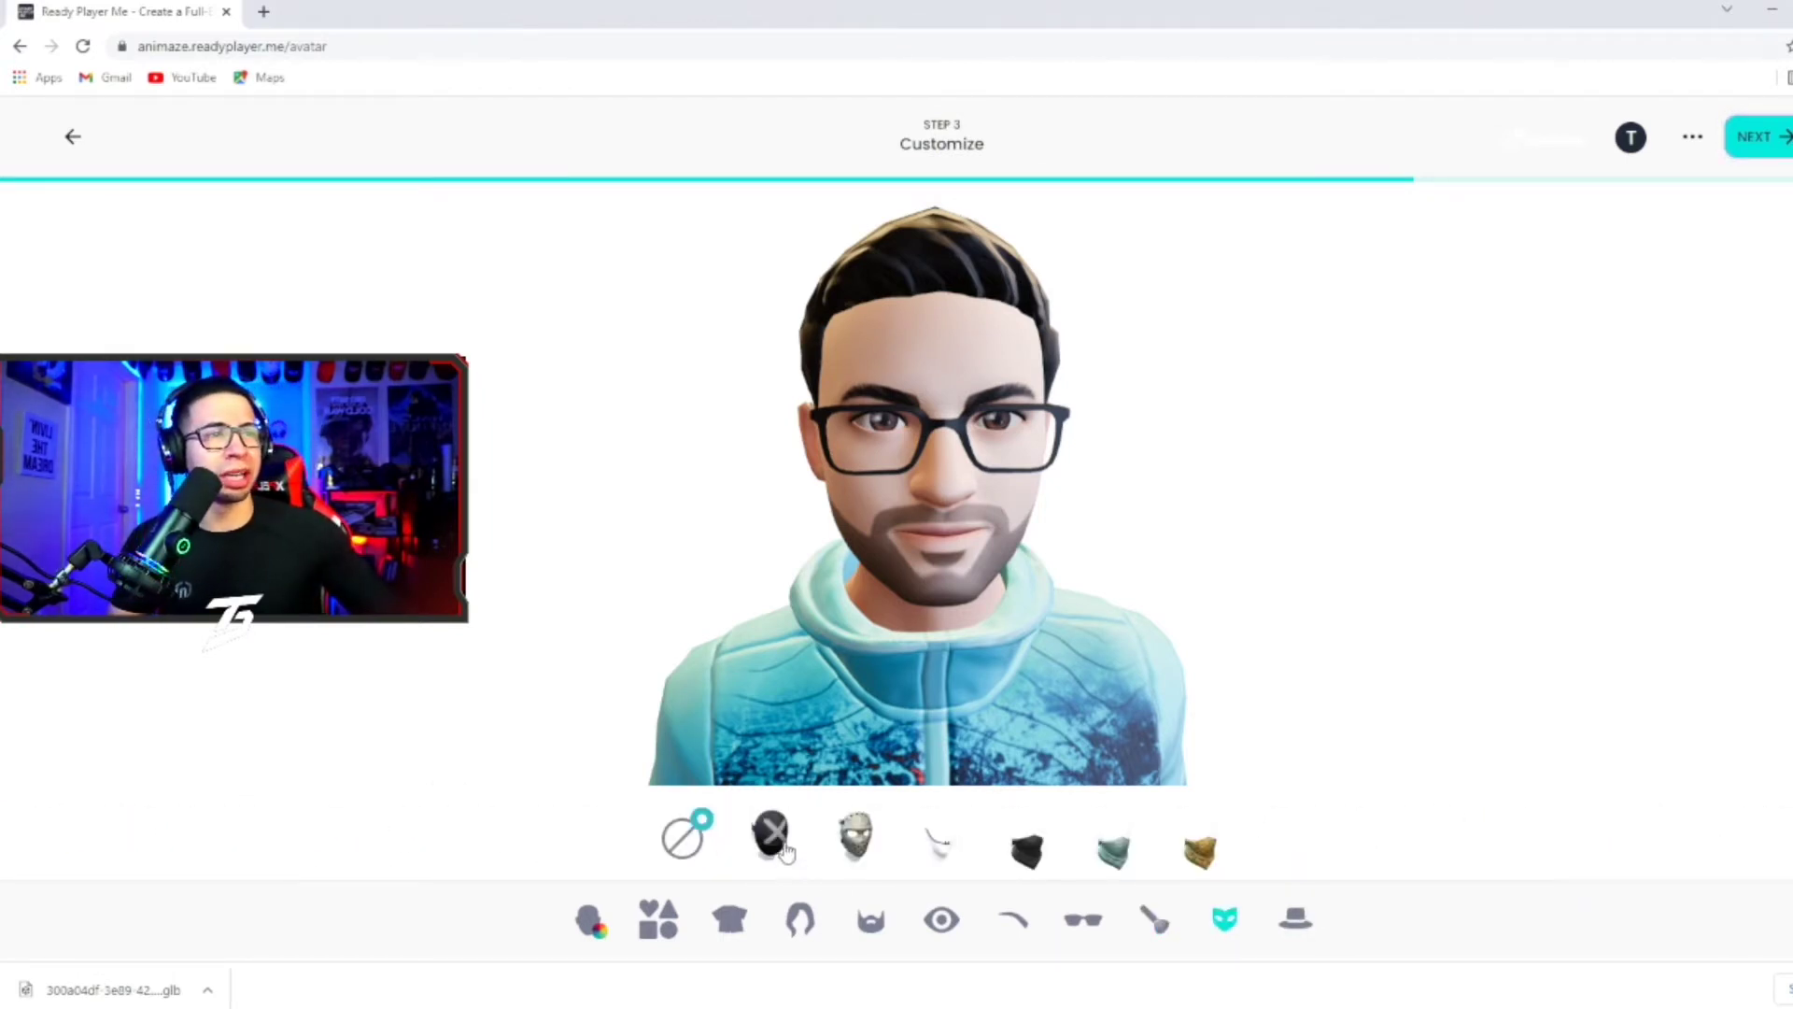
pyautogui.click(855, 838)
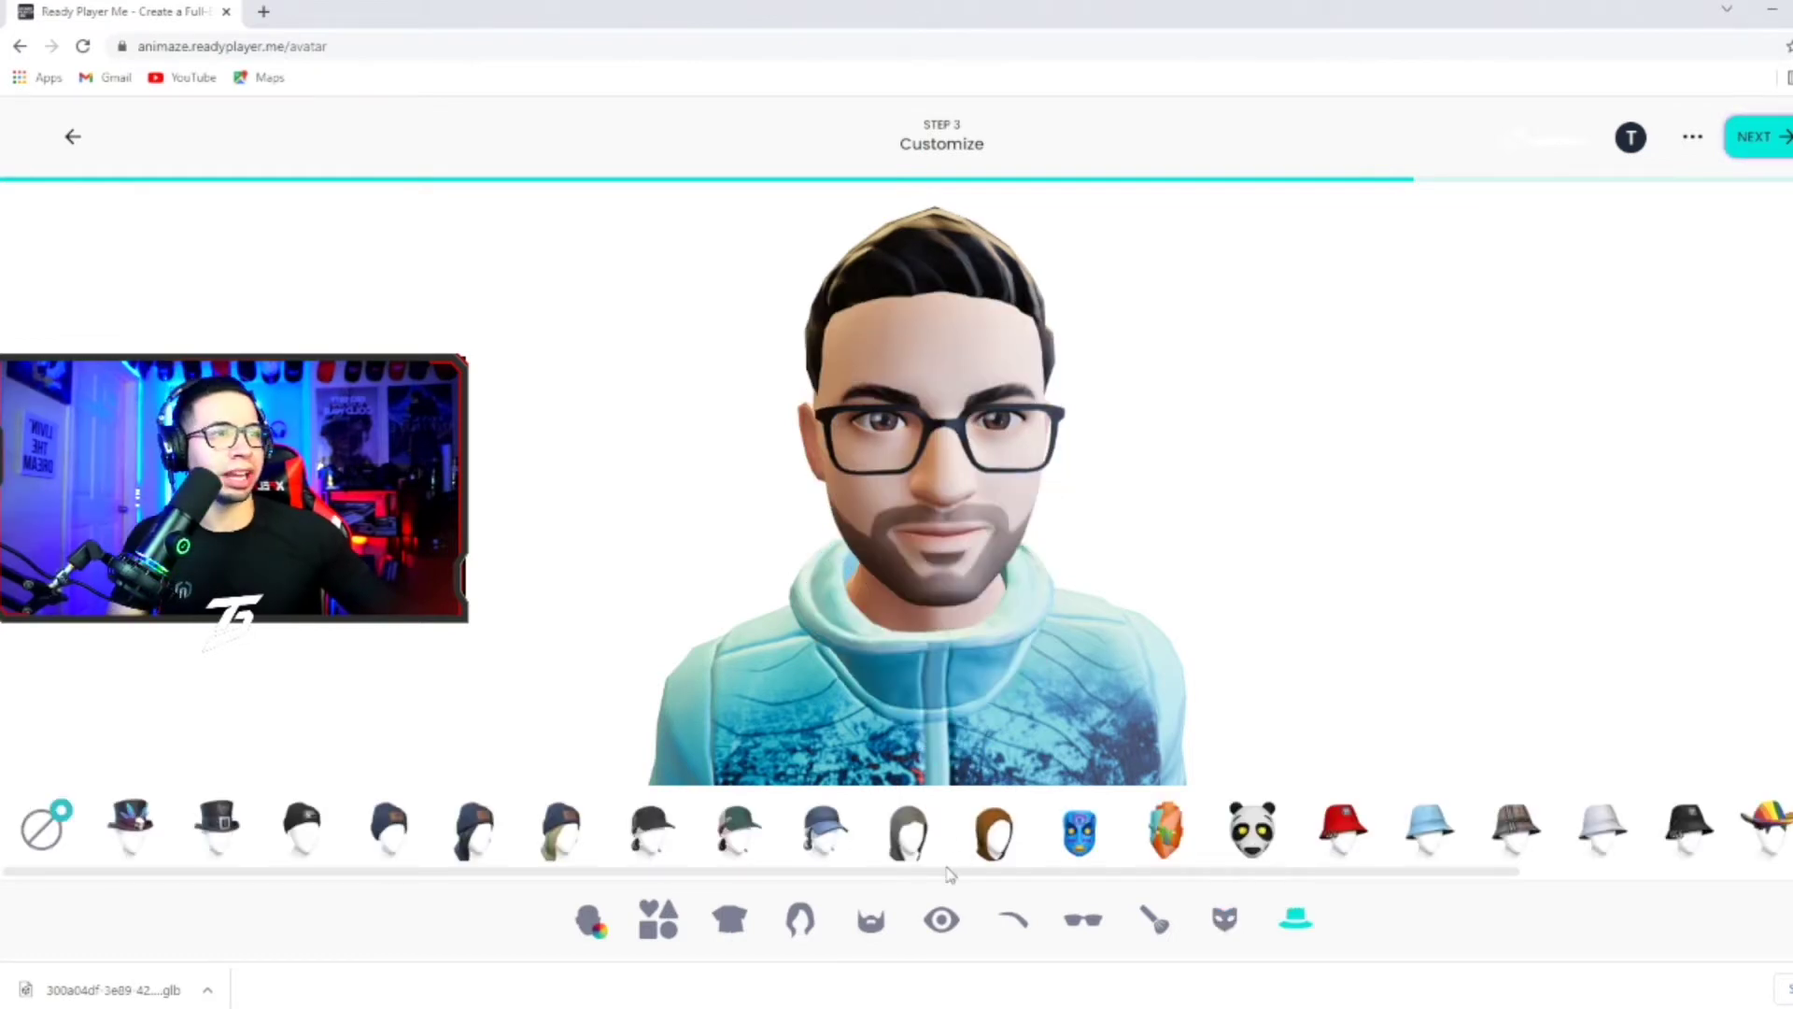
pyautogui.moveTo(954, 871); pyautogui.dragTo(847, 872)
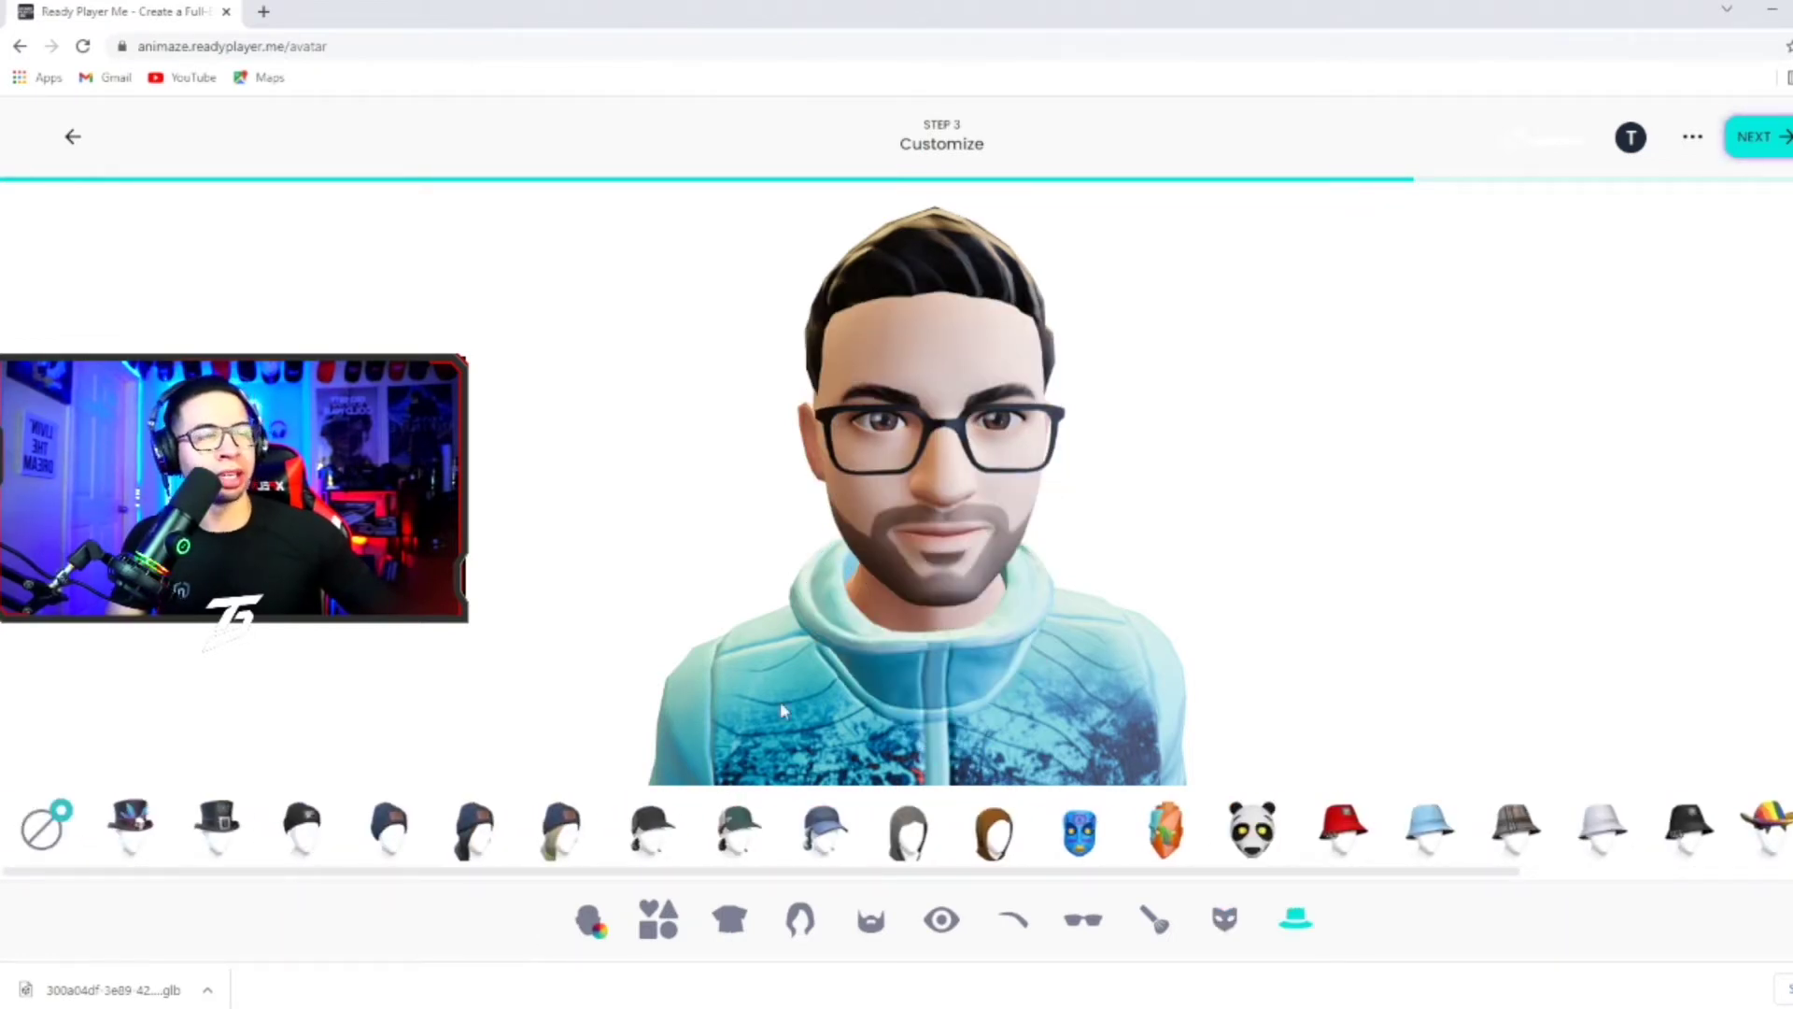
pyautogui.scroll(-5, 981, 672)
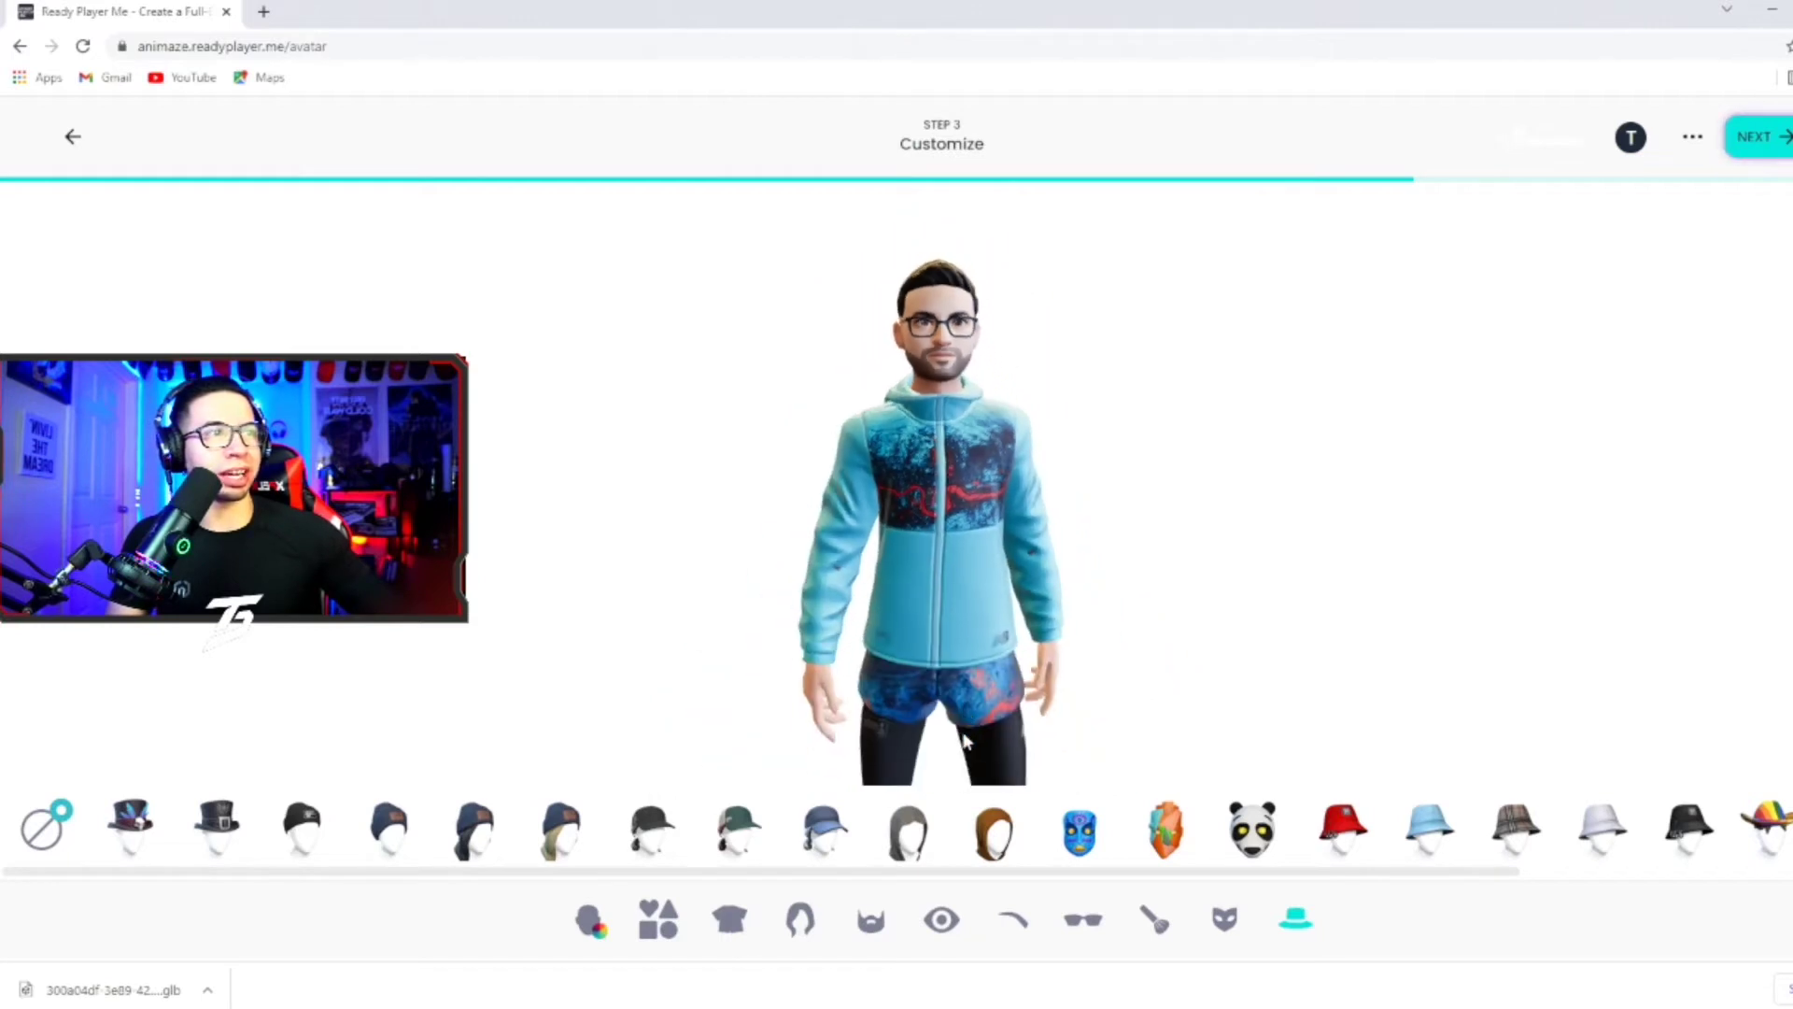
pyautogui.moveTo(927, 538); pyautogui.dragTo(954, 505)
pyautogui.scroll(5, 951, 512)
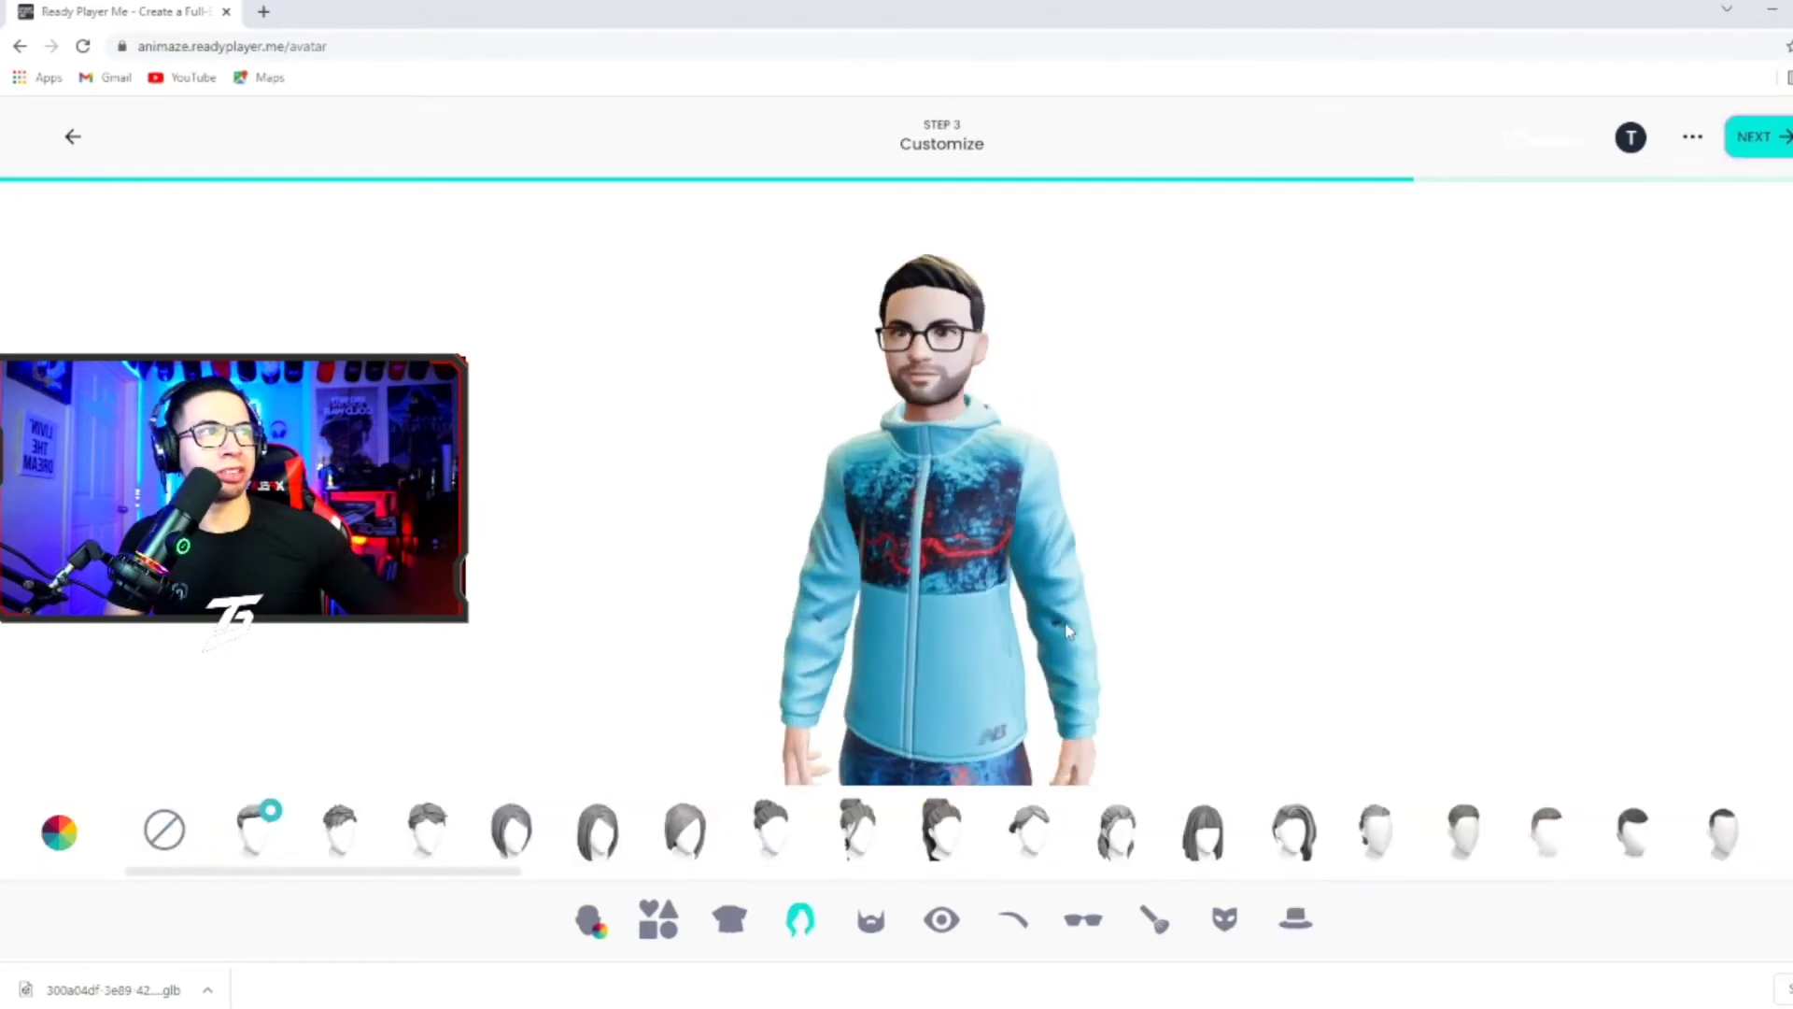
pyautogui.moveTo(952, 627); pyautogui.dragTo(1062, 626)
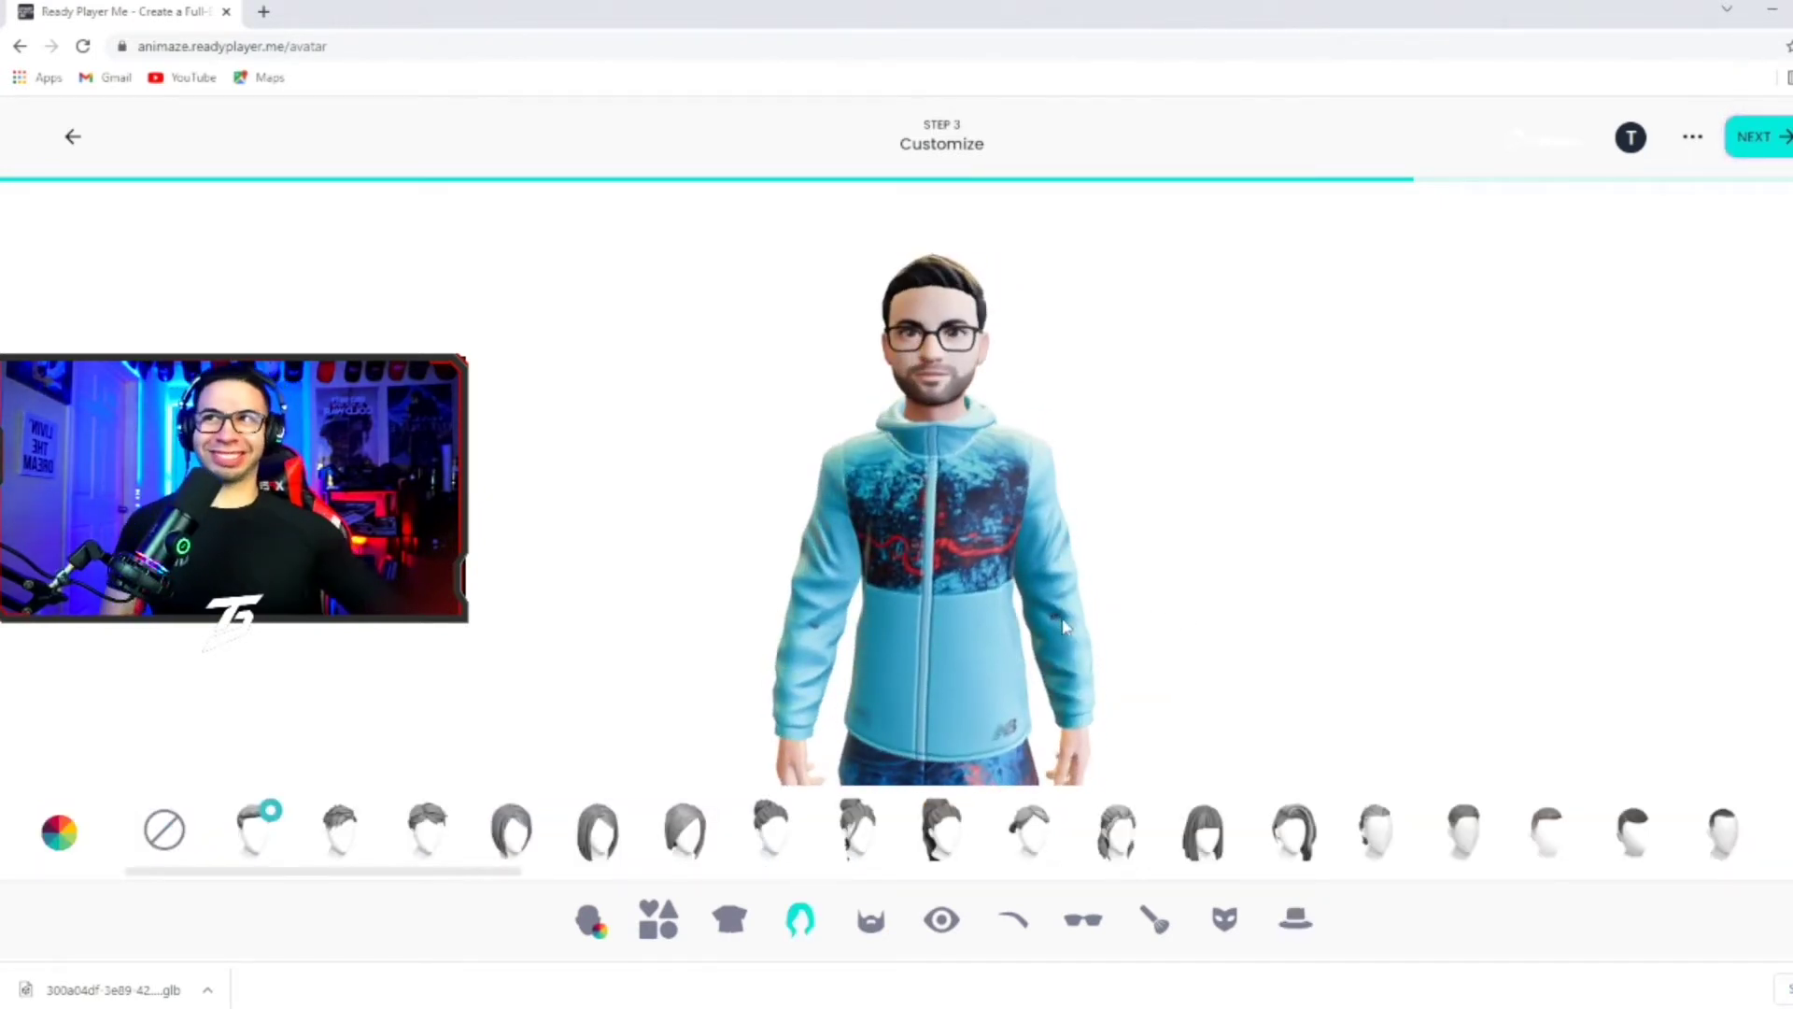
# Finish customizing the avatar, copy its download link, and open the link in a new browser tab to download the .glb file
pyautogui.click(1756, 136)
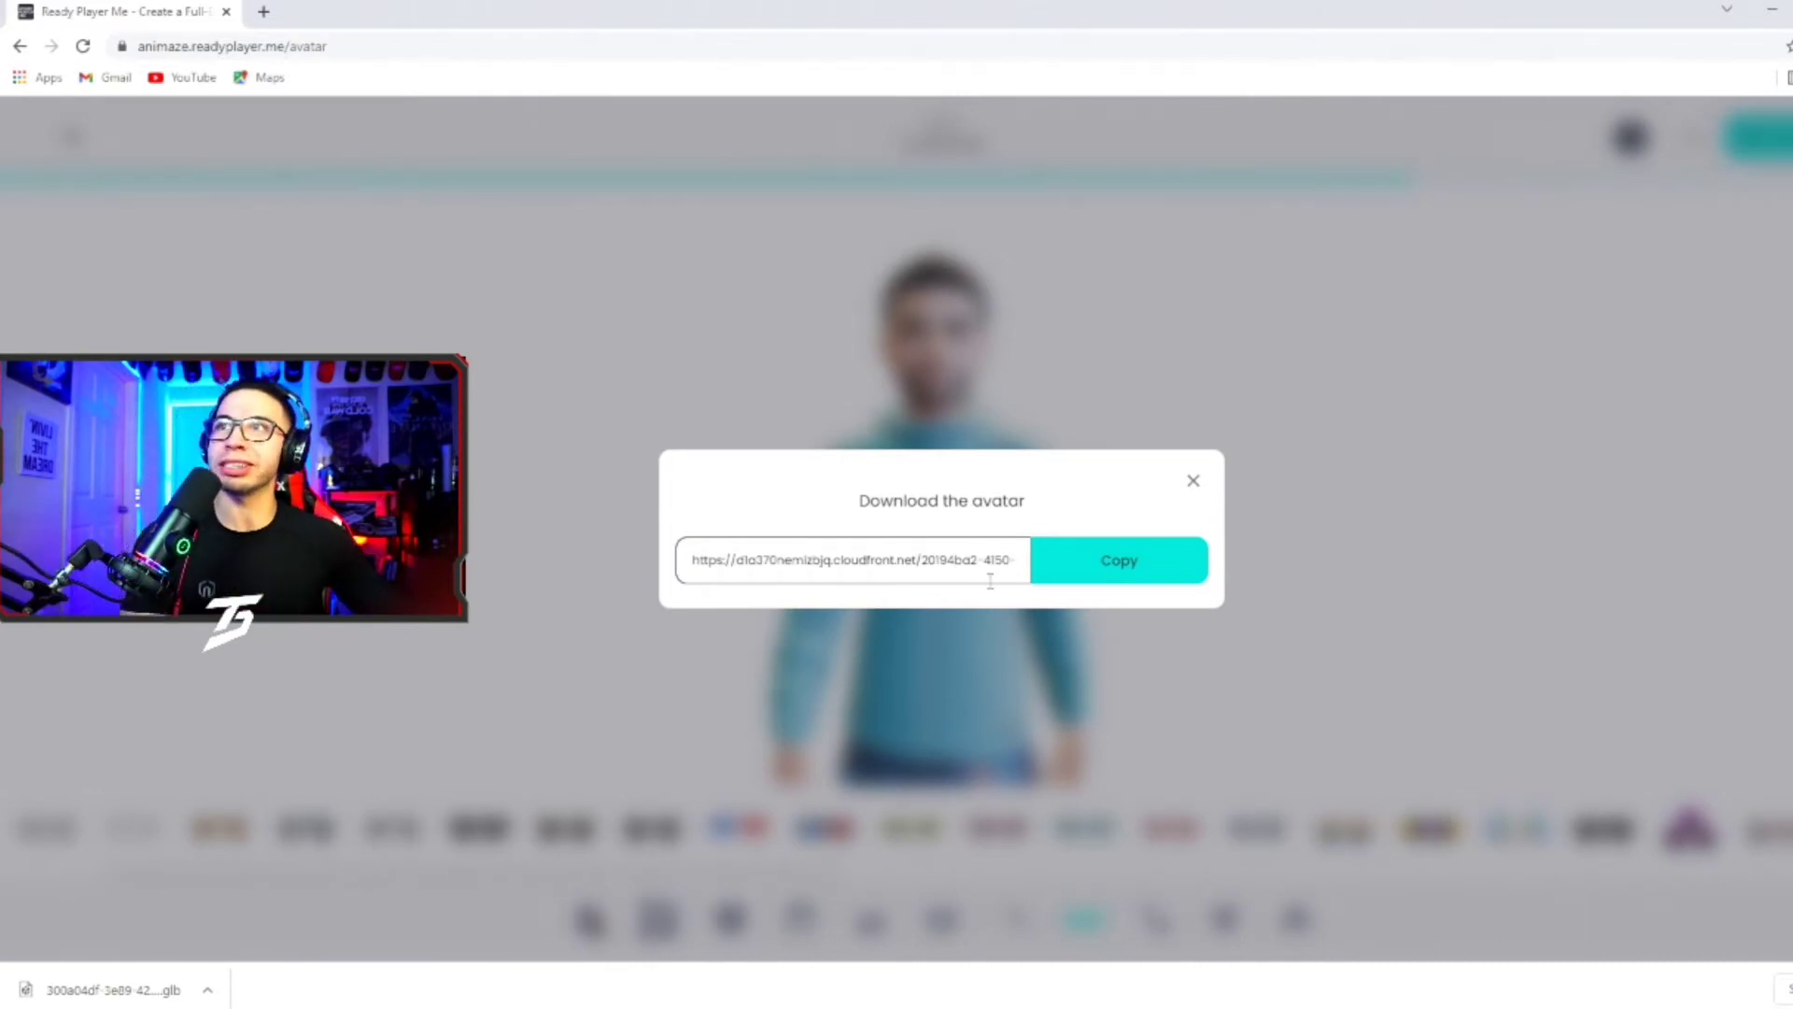
pyautogui.click(1137, 564)
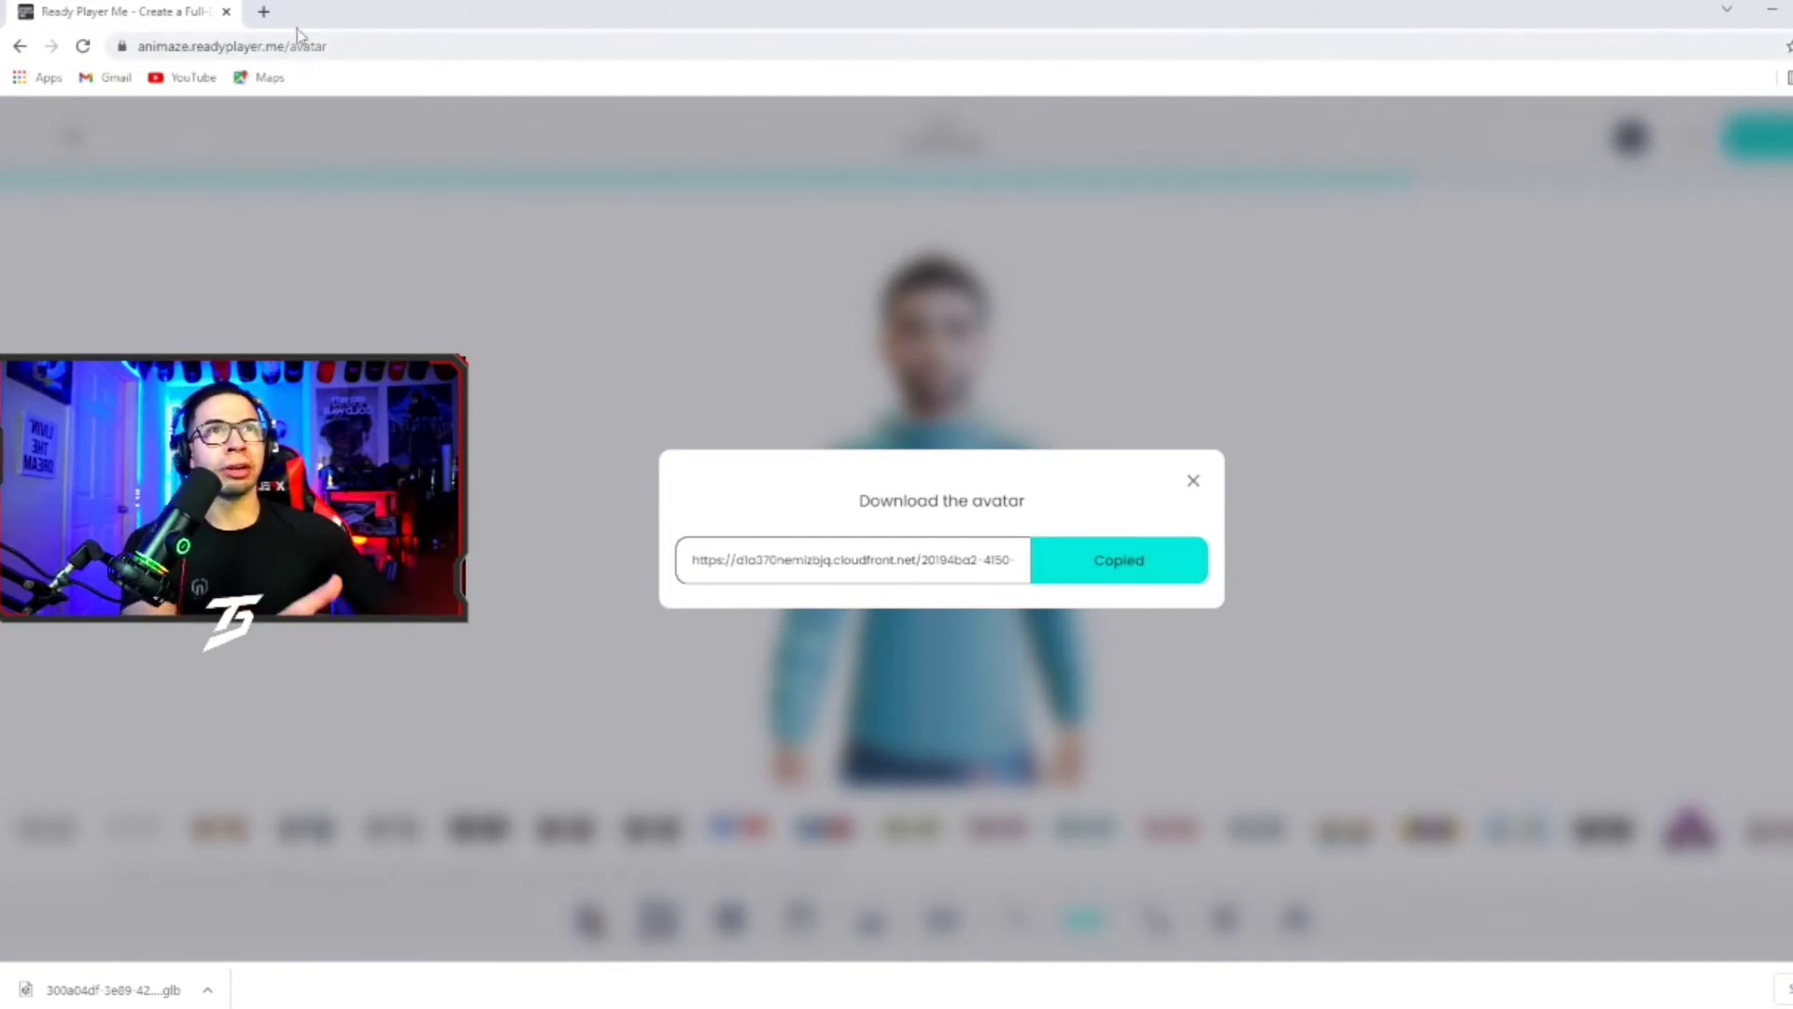
pyautogui.click(263, 11)
pyautogui.rightClick(258, 50)
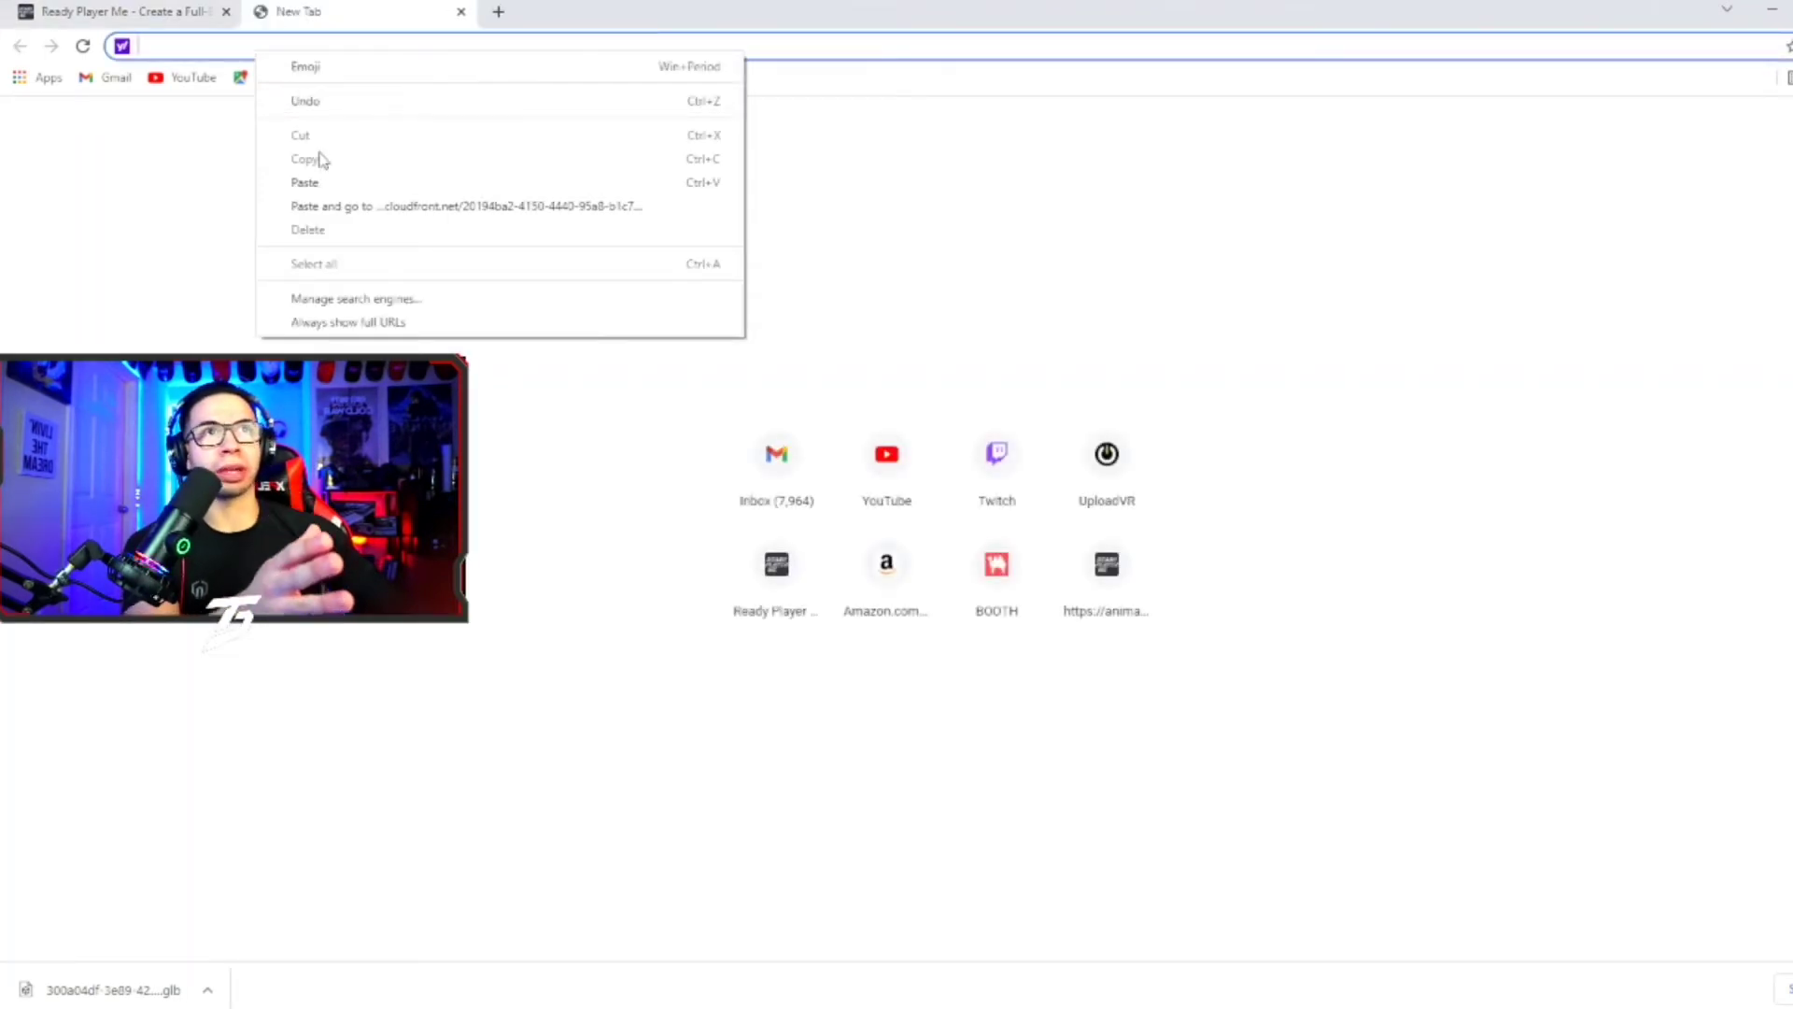
pyautogui.click(306, 182)
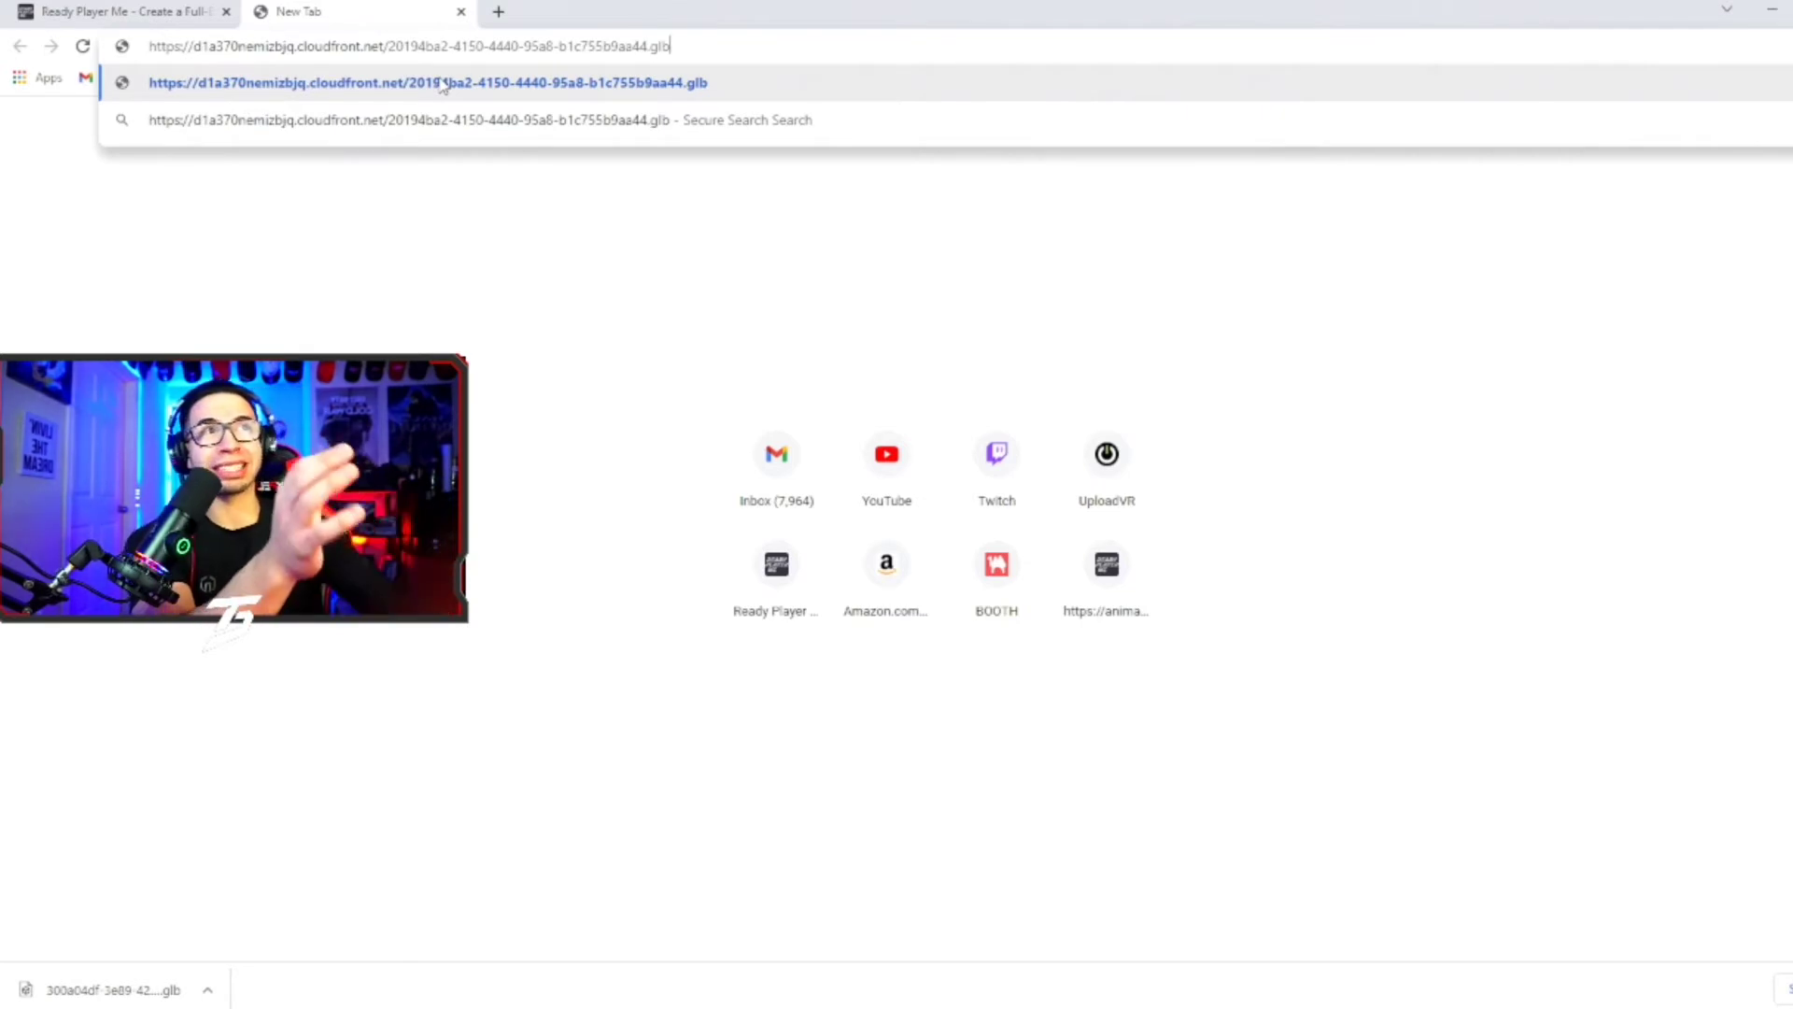
pyautogui.click(443, 84)
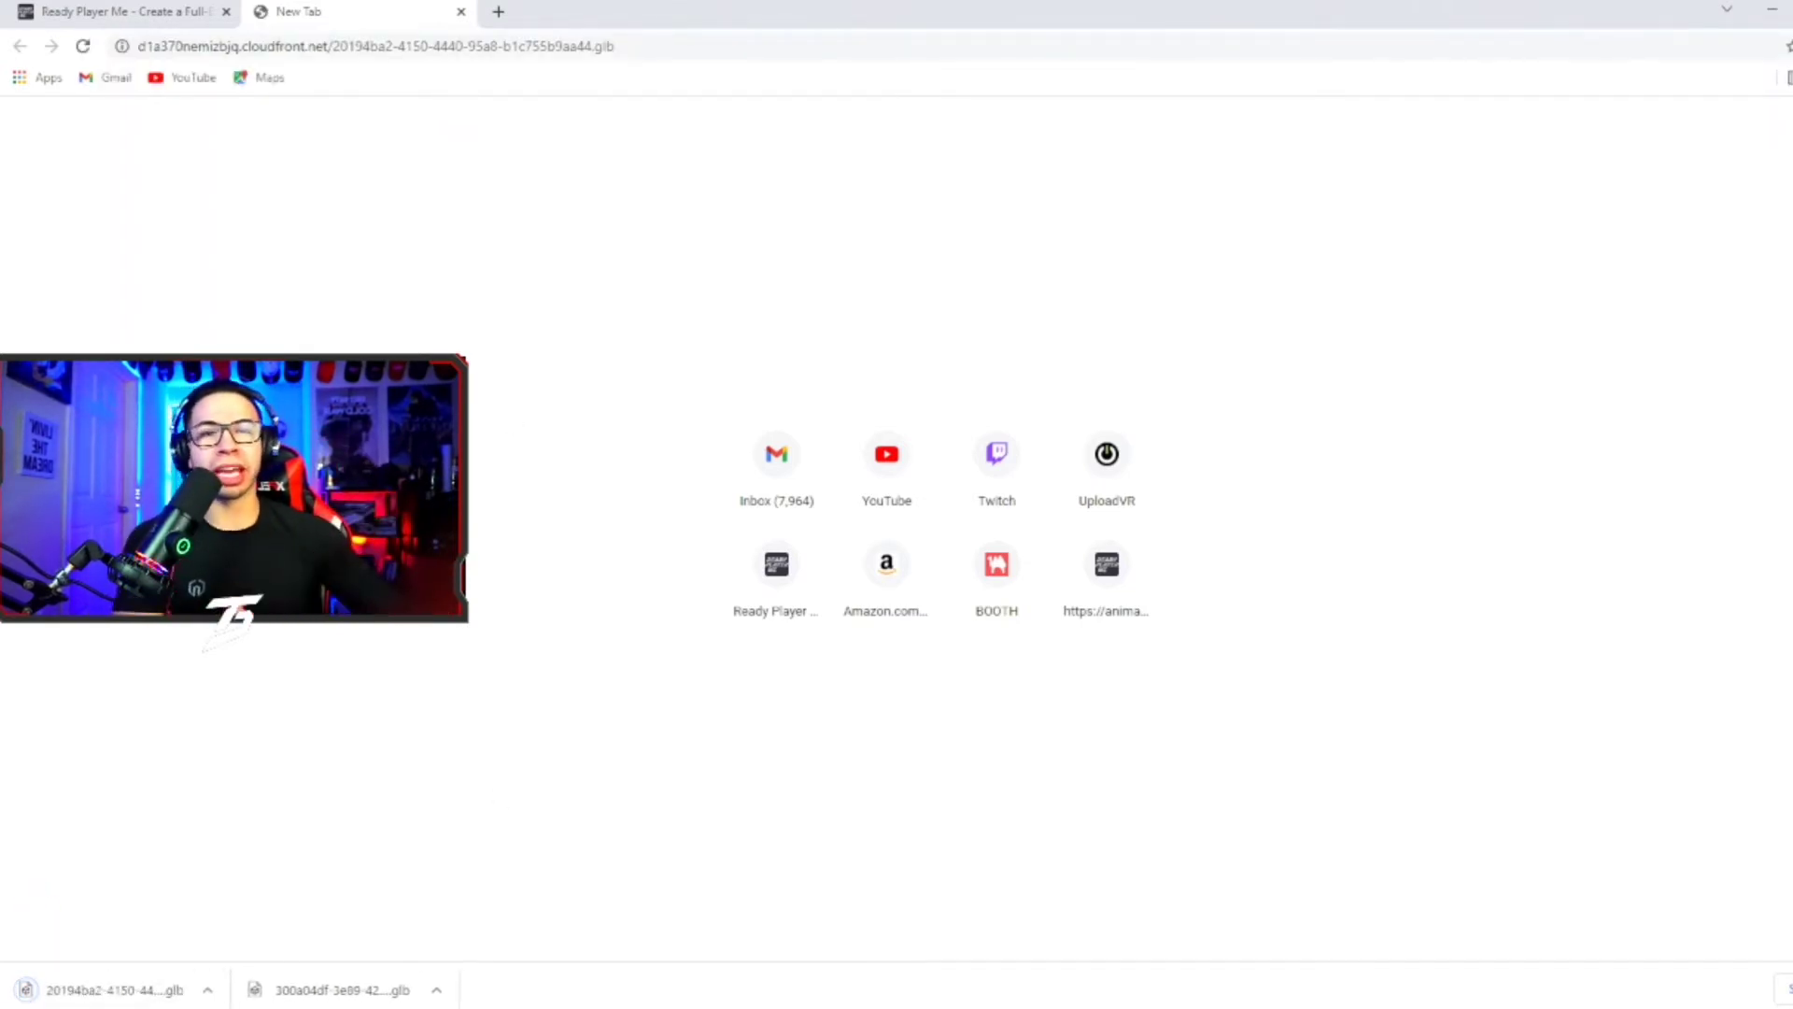
# Switch from the browser to Steam and launch Animaze from the library
pyautogui.click(1774, 13)
pyautogui.doubleClick(52, 245)
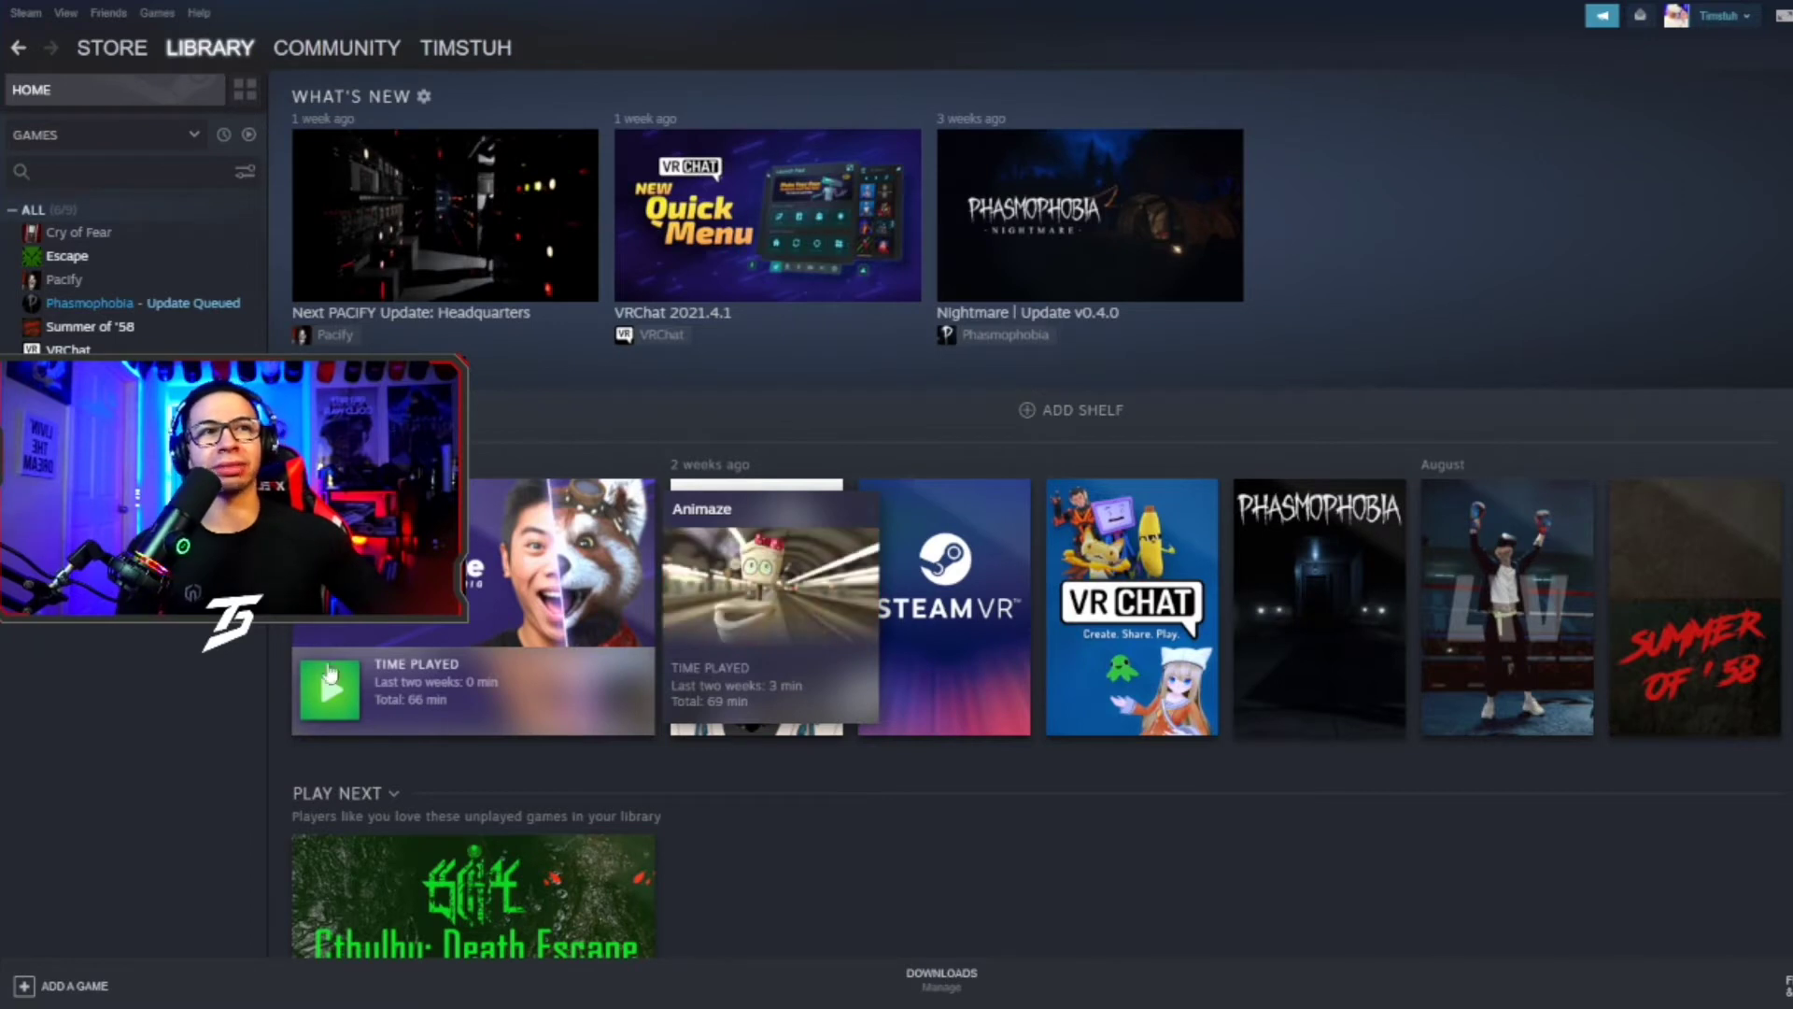
pyautogui.click(511, 673)
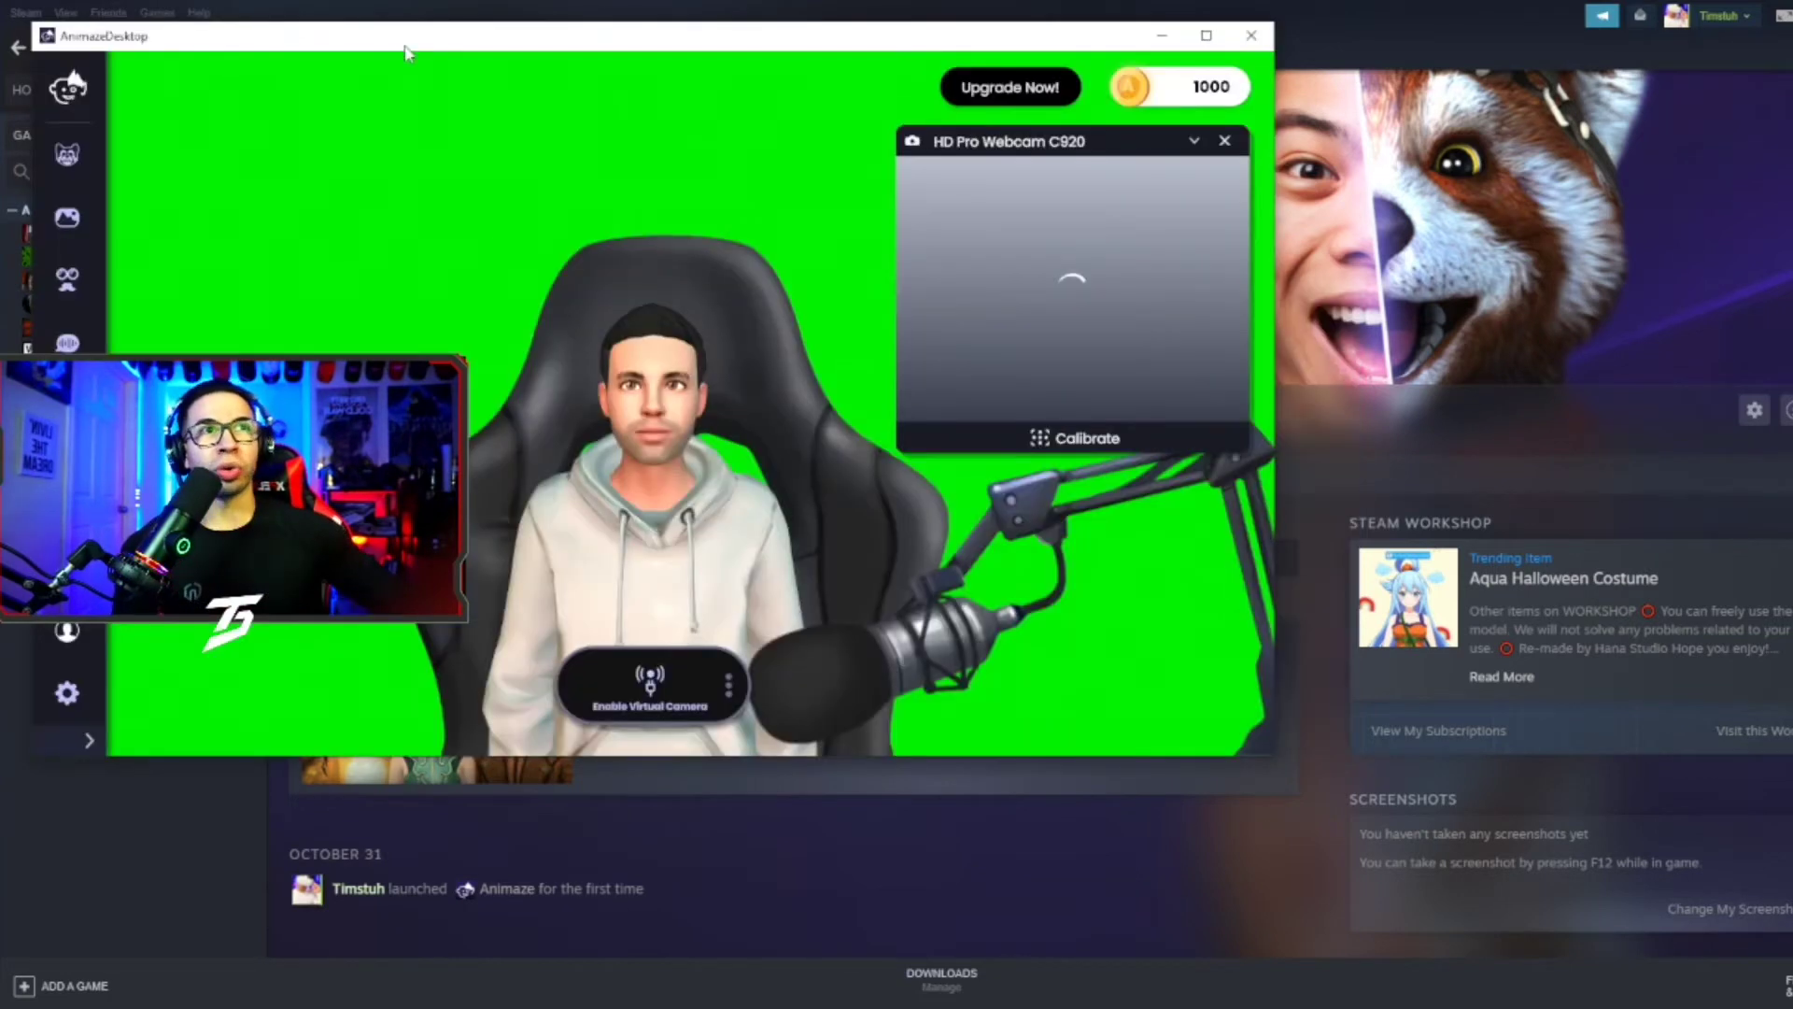
# Make the Animaze window narrower and reposition it near the middle of the desktop
pyautogui.moveTo(490, 34); pyautogui.dragTo(878, 45)
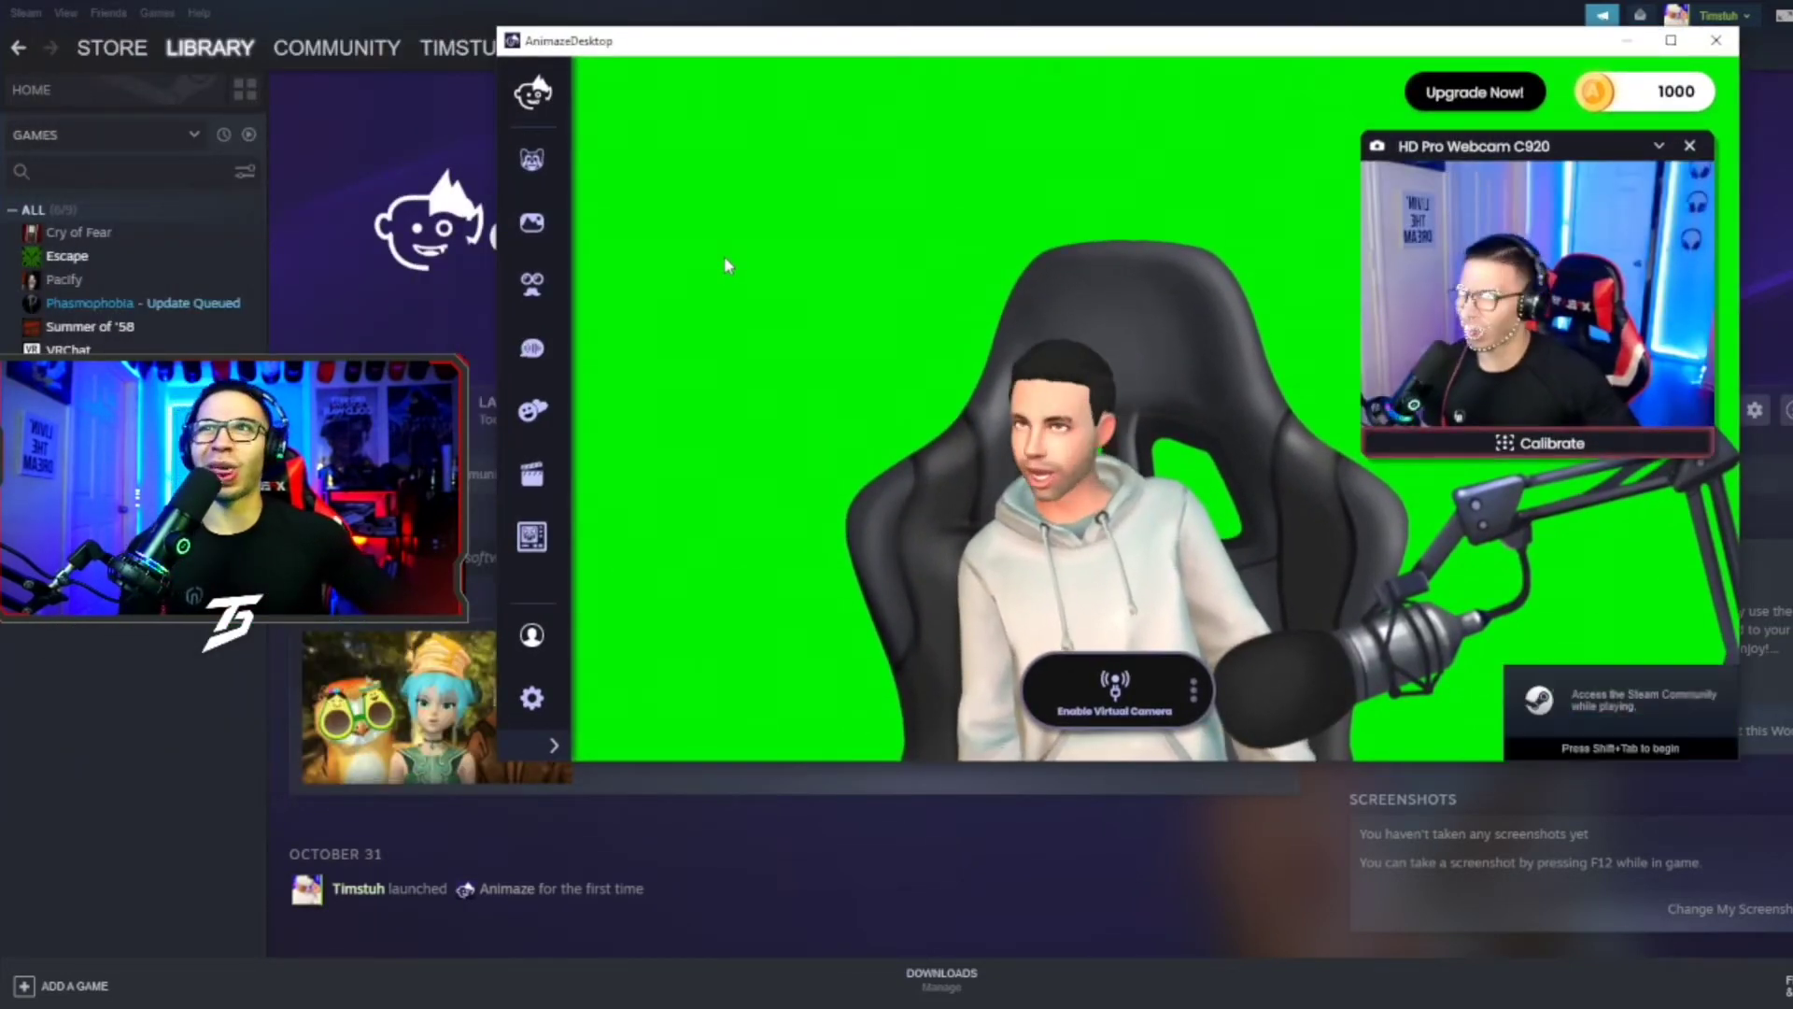
pyautogui.moveTo(1738, 640); pyautogui.dragTo(1562, 640)
pyautogui.moveTo(934, 40); pyautogui.dragTo(1053, 100)
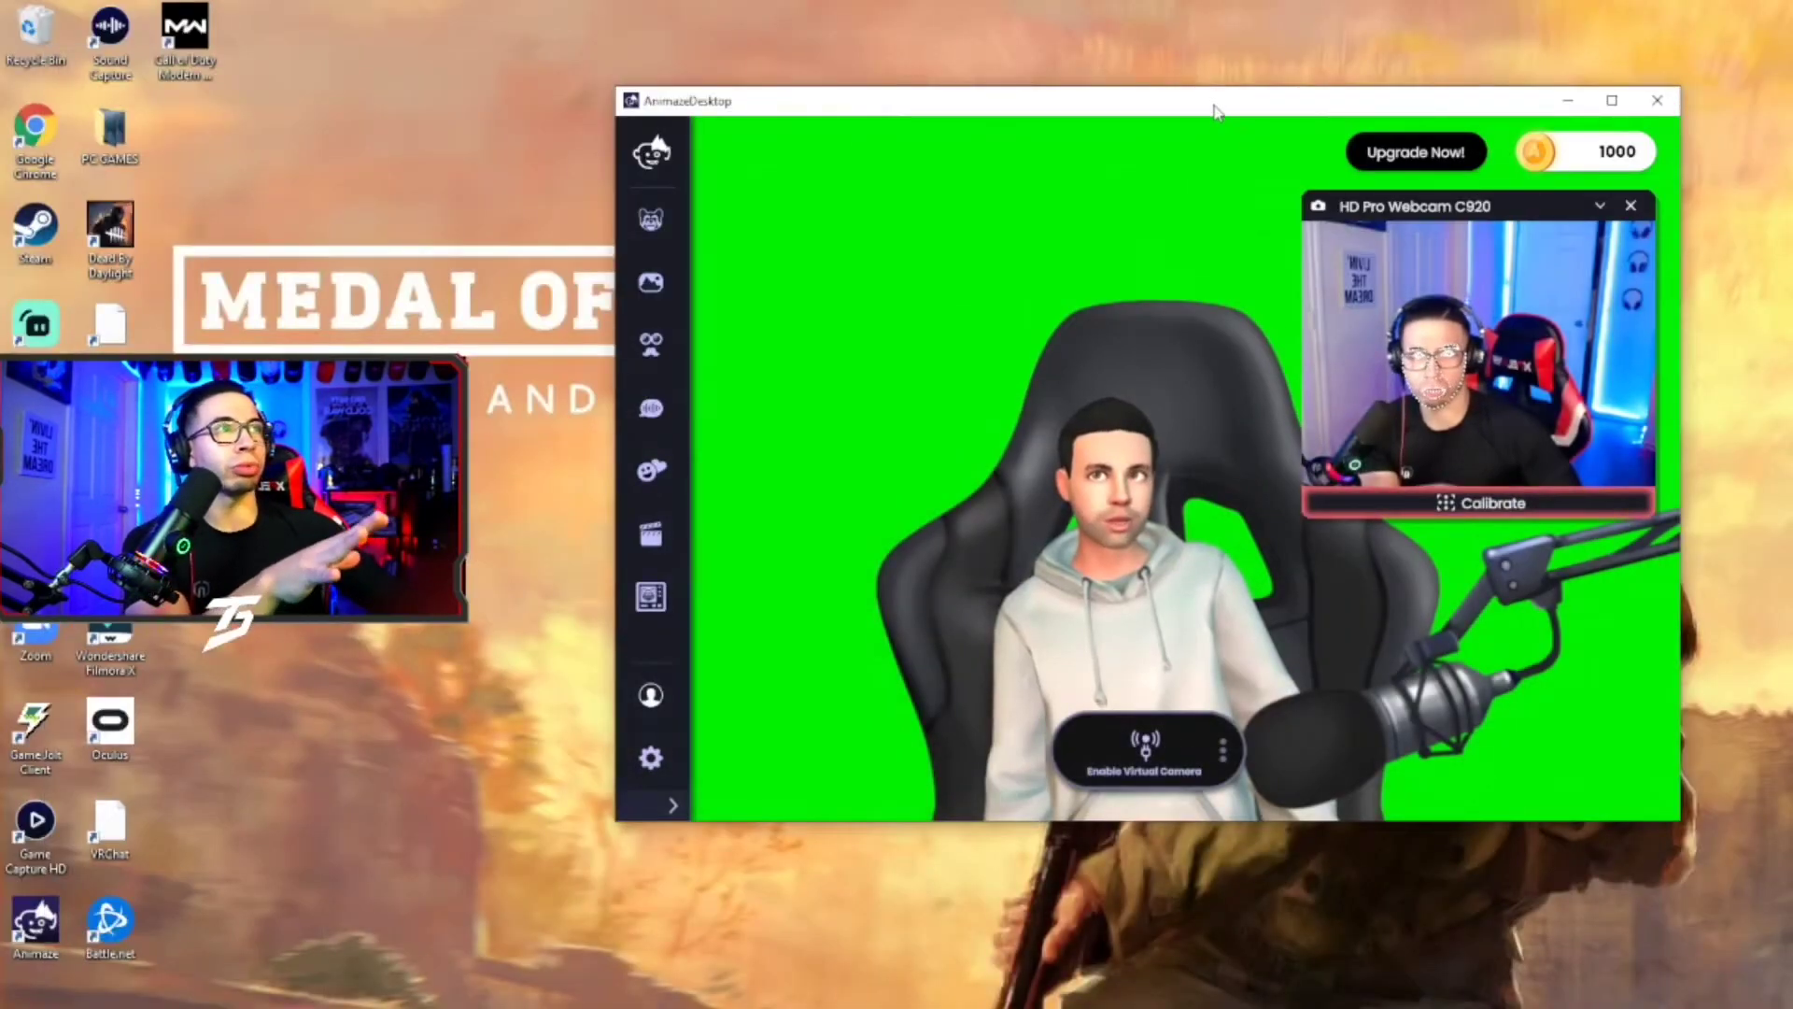
pyautogui.moveTo(841, 89); pyautogui.dragTo(653, 135)
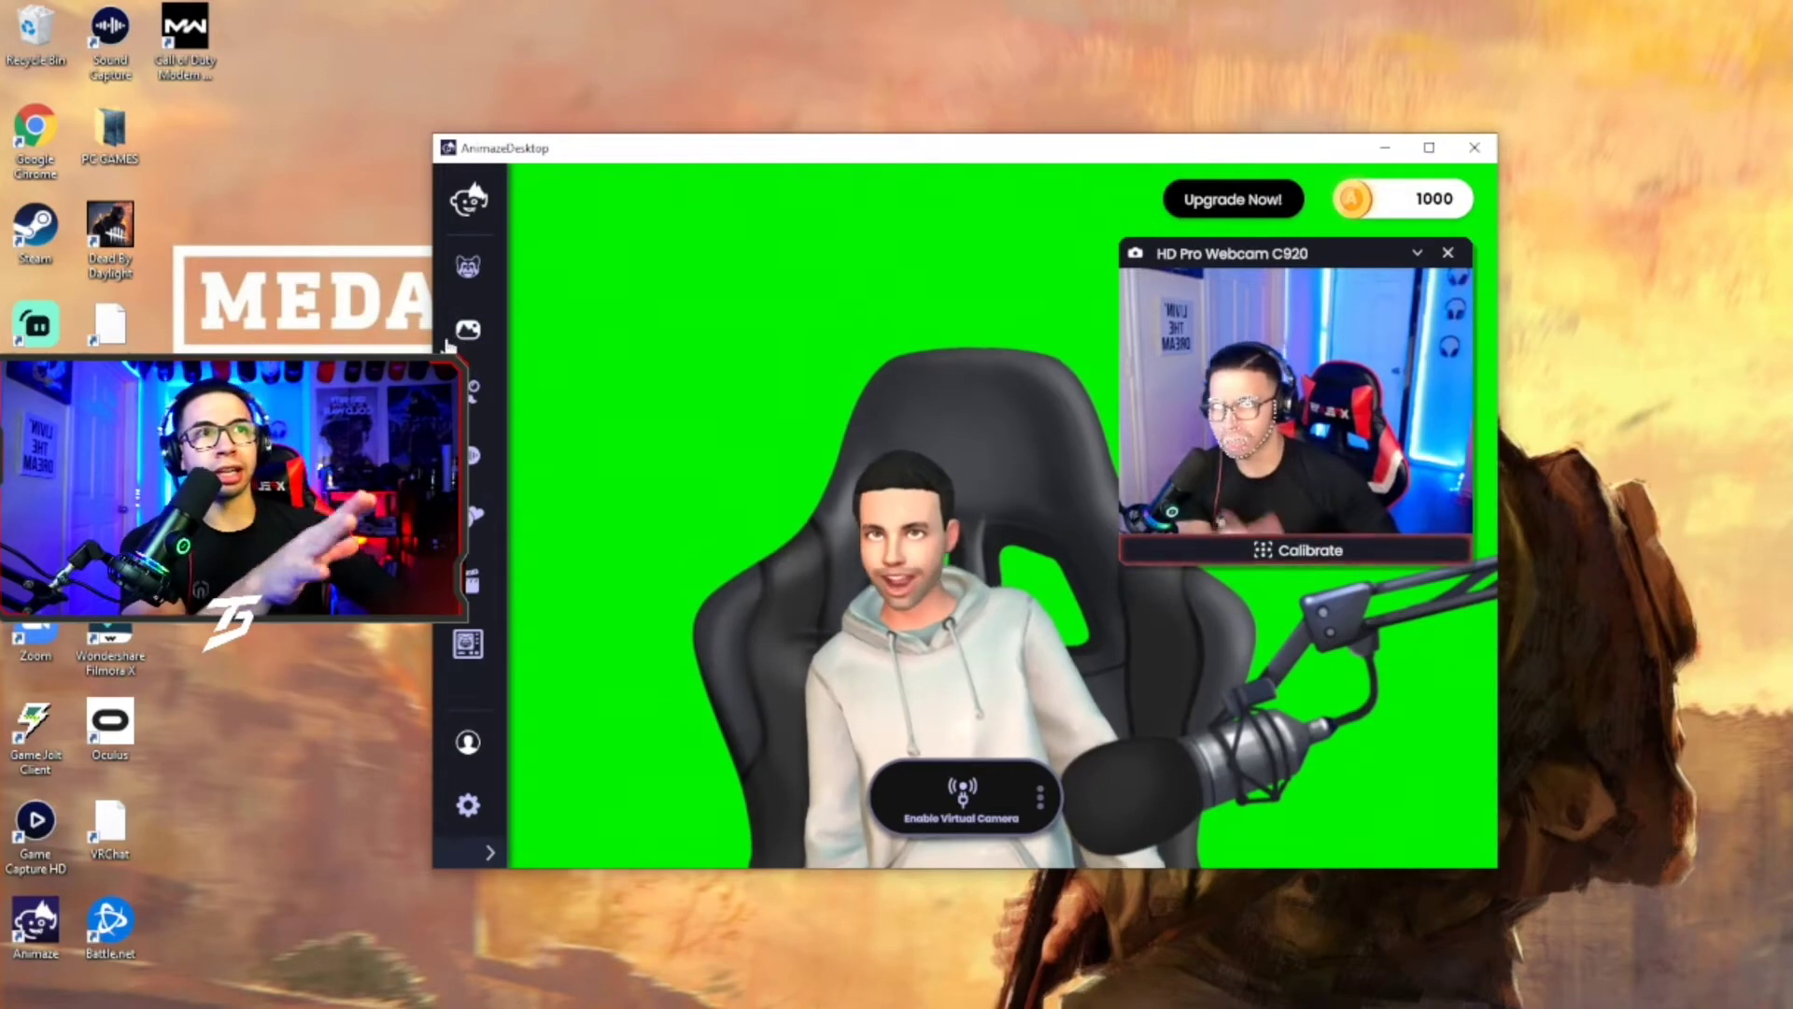
pyautogui.click(468, 266)
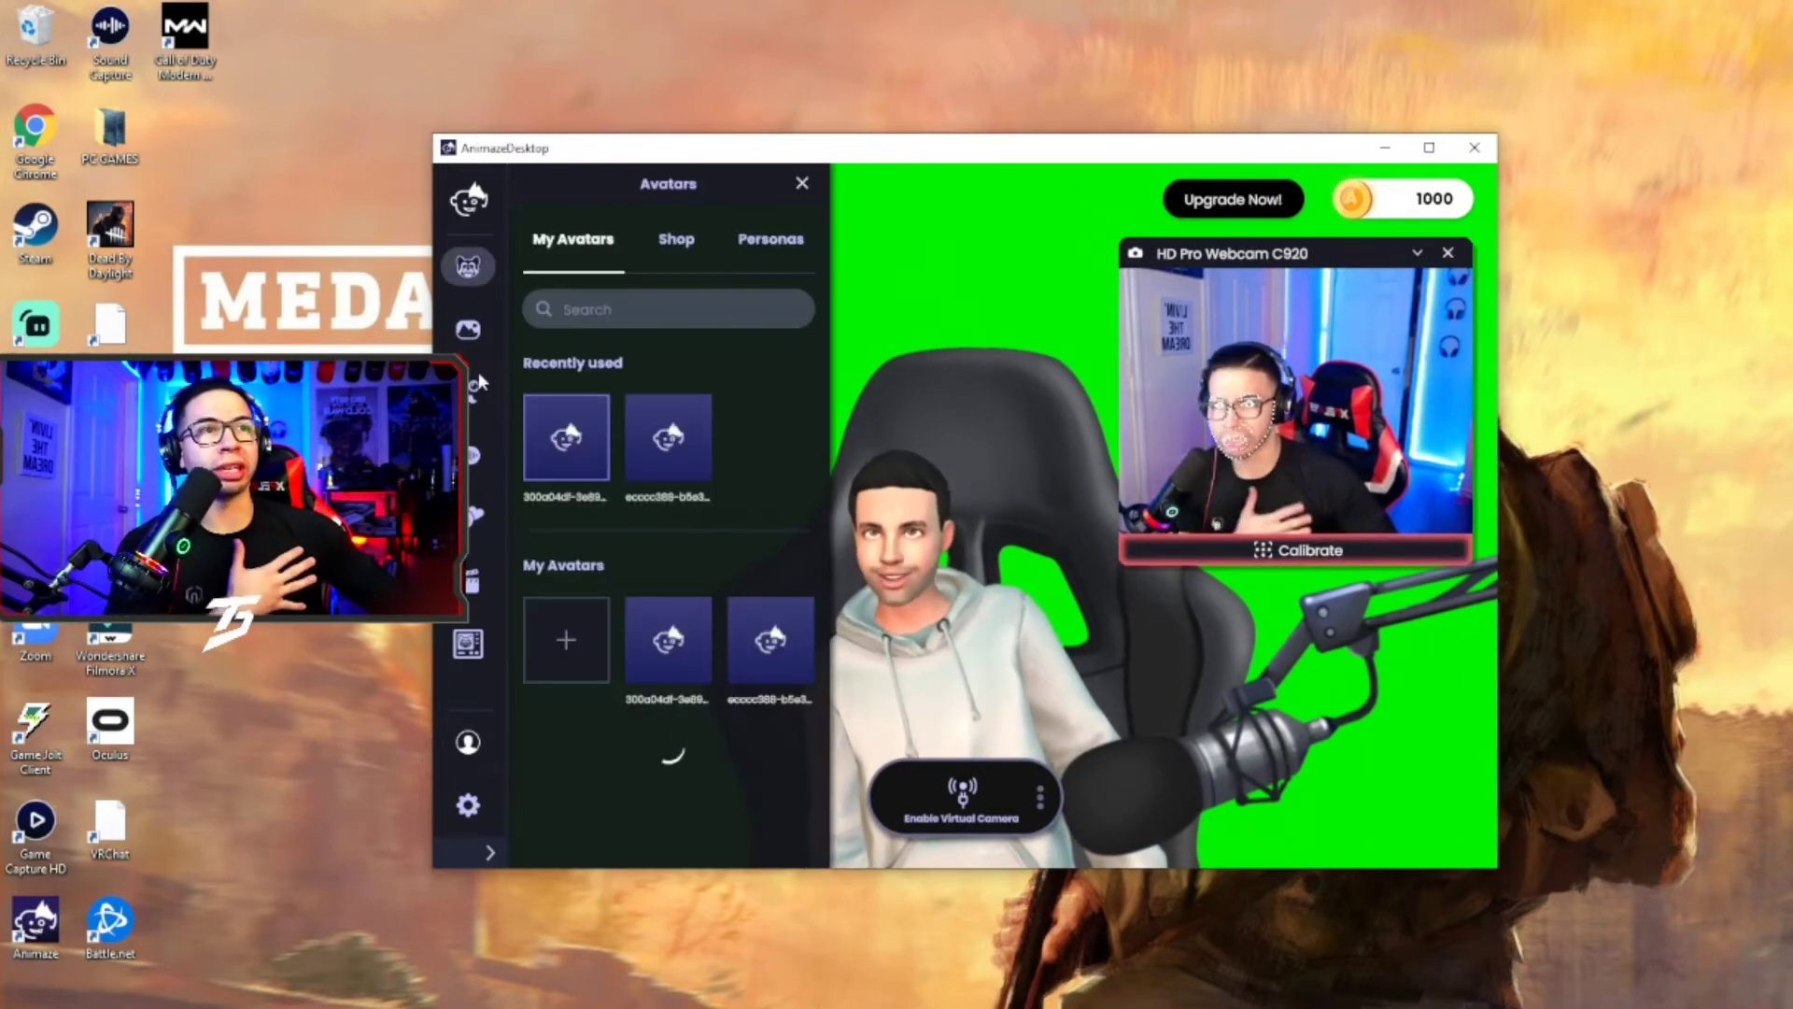
pyautogui.click(561, 638)
pyautogui.click(757, 336)
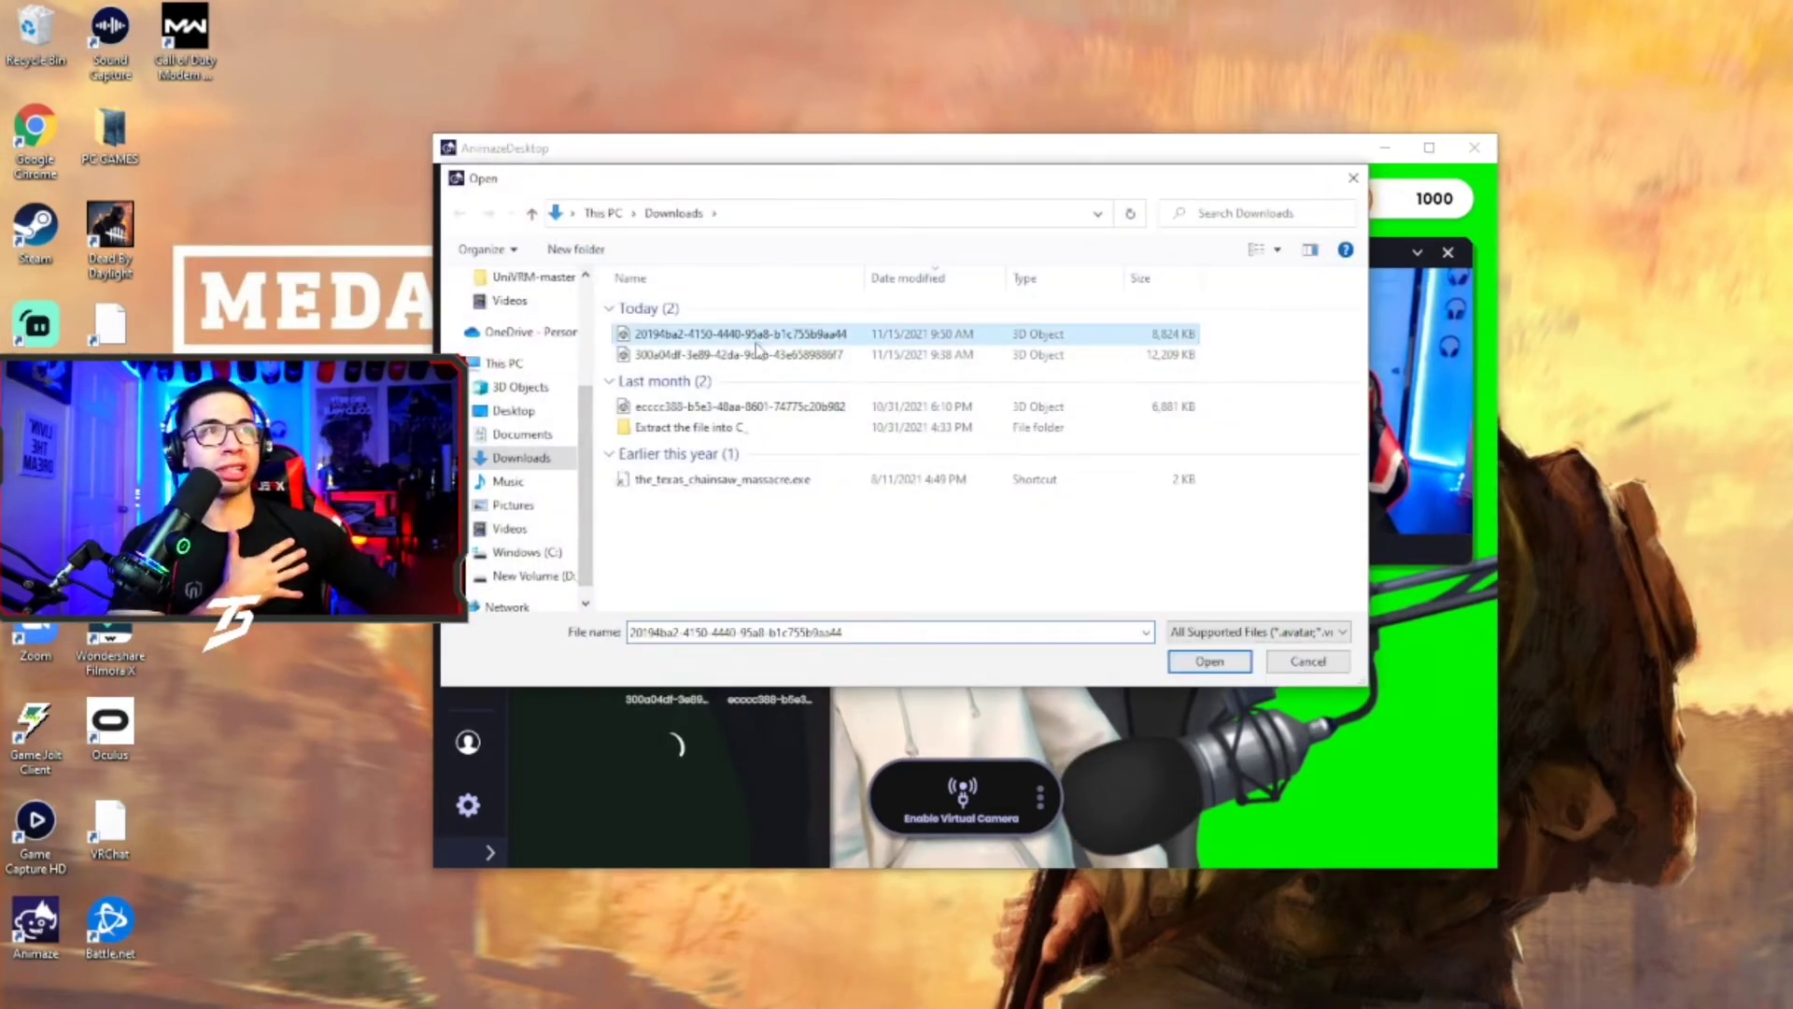
pyautogui.click(1210, 661)
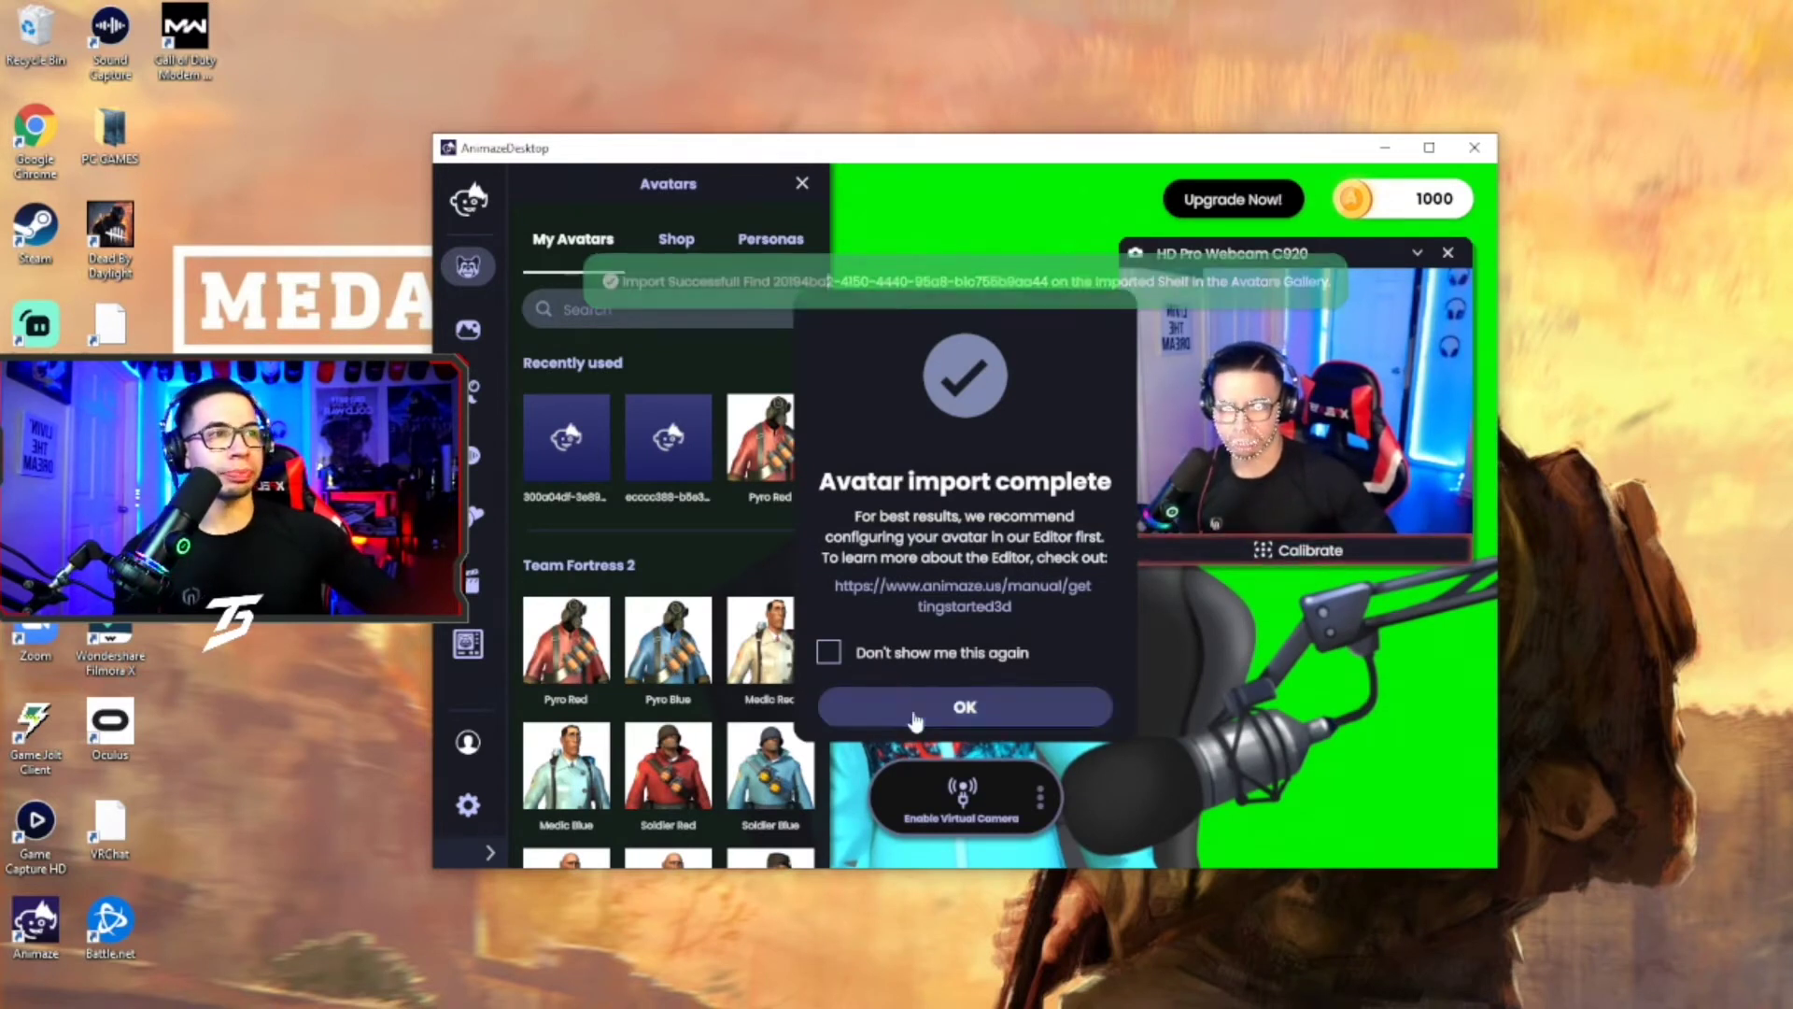
pyautogui.click(850, 702)
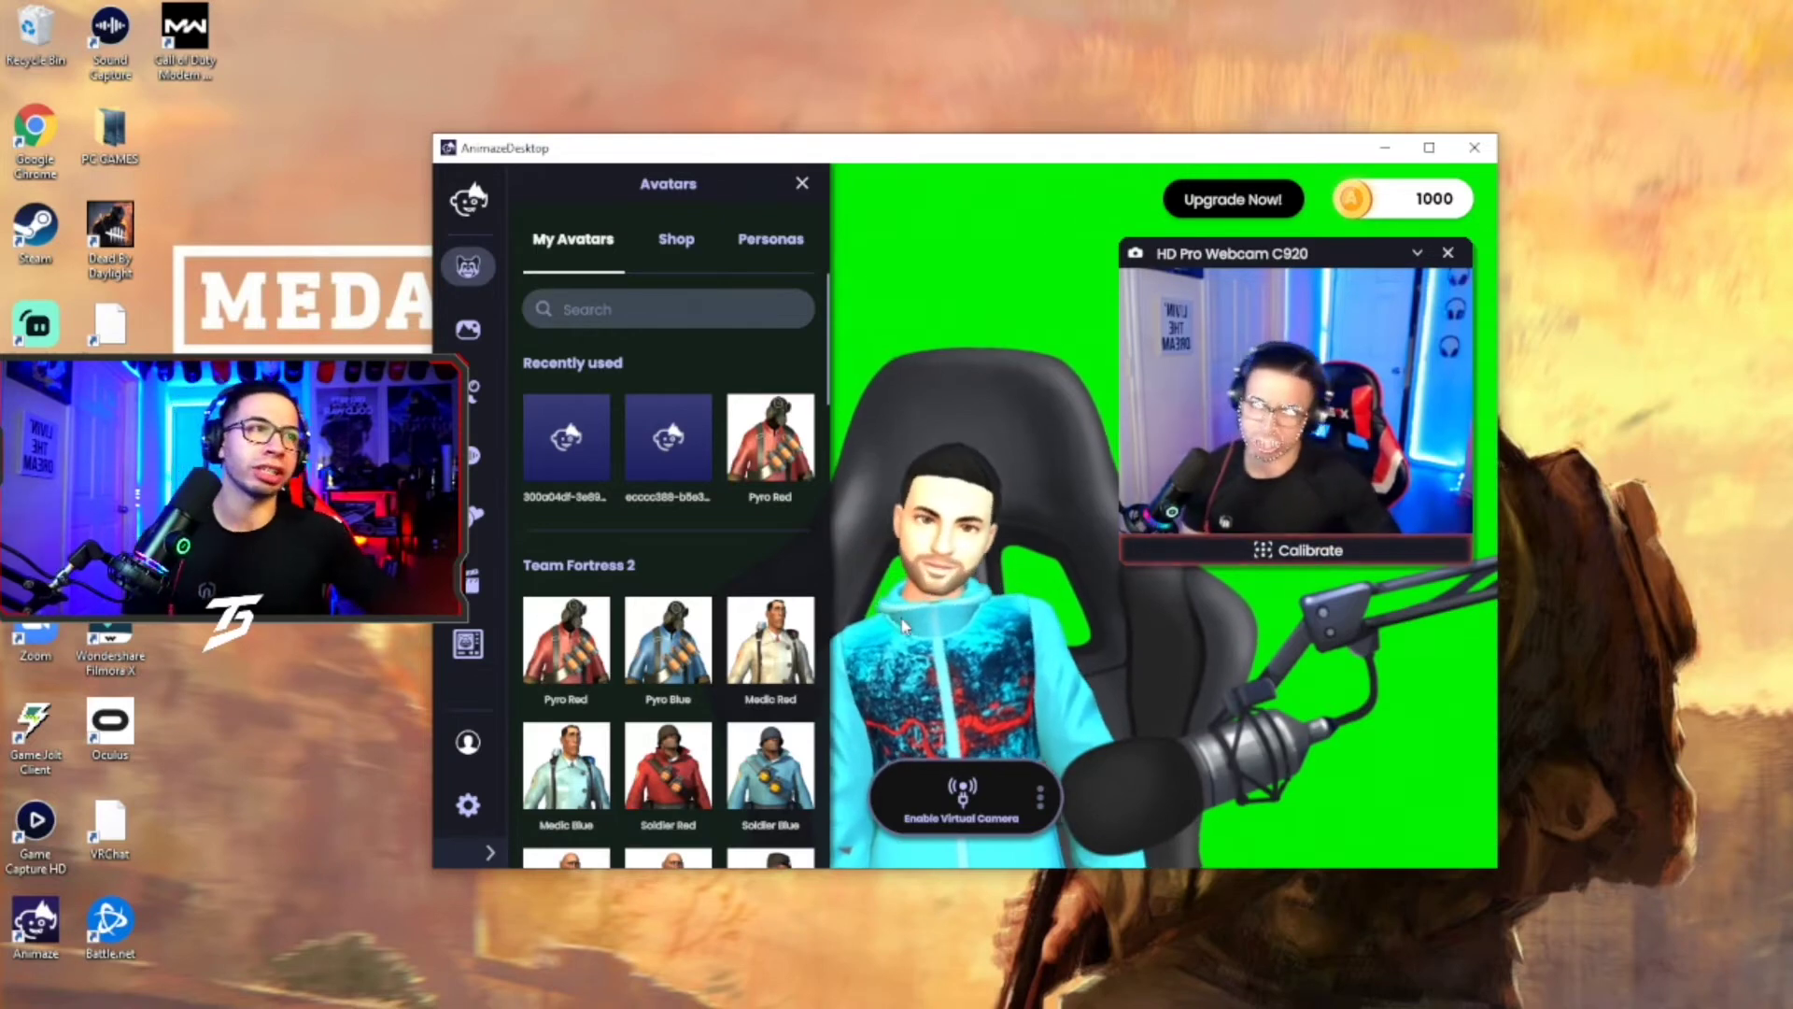
# Maximize the Animaze window and move the webcam preview inward so all of it fits in view
pyautogui.moveTo(943, 149); pyautogui.dragTo(793, 104)
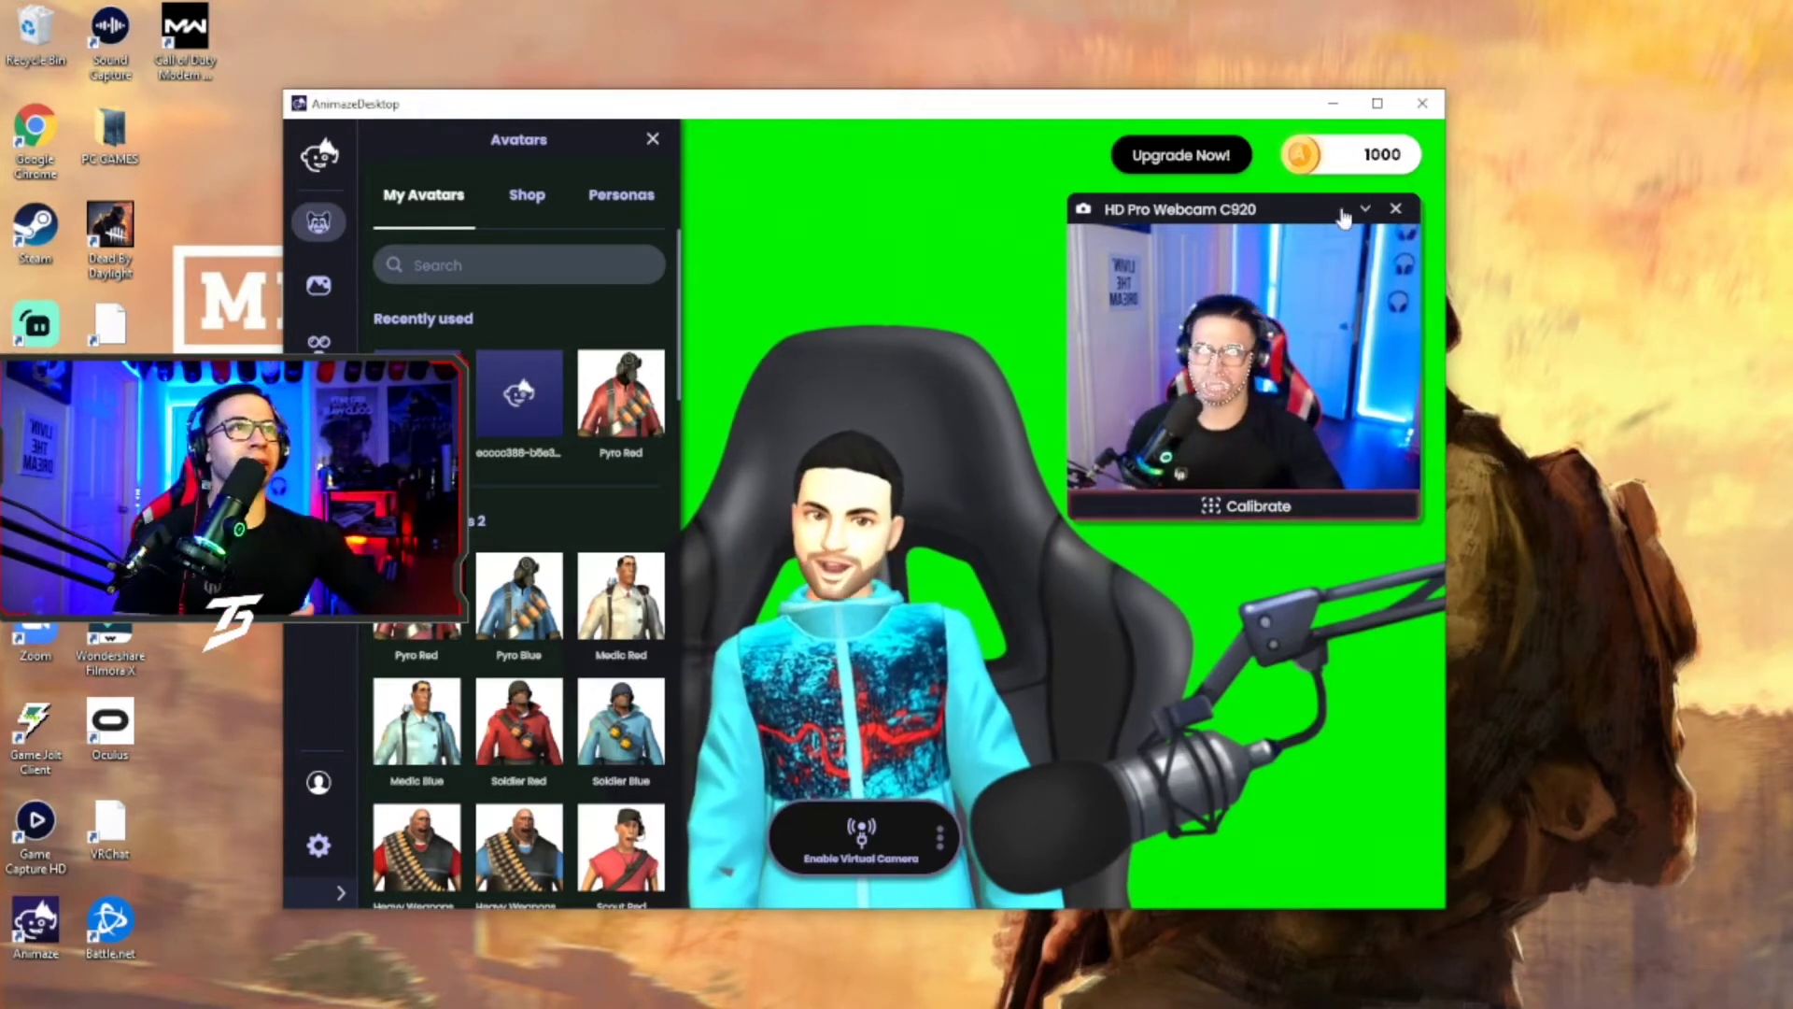
pyautogui.click(1376, 103)
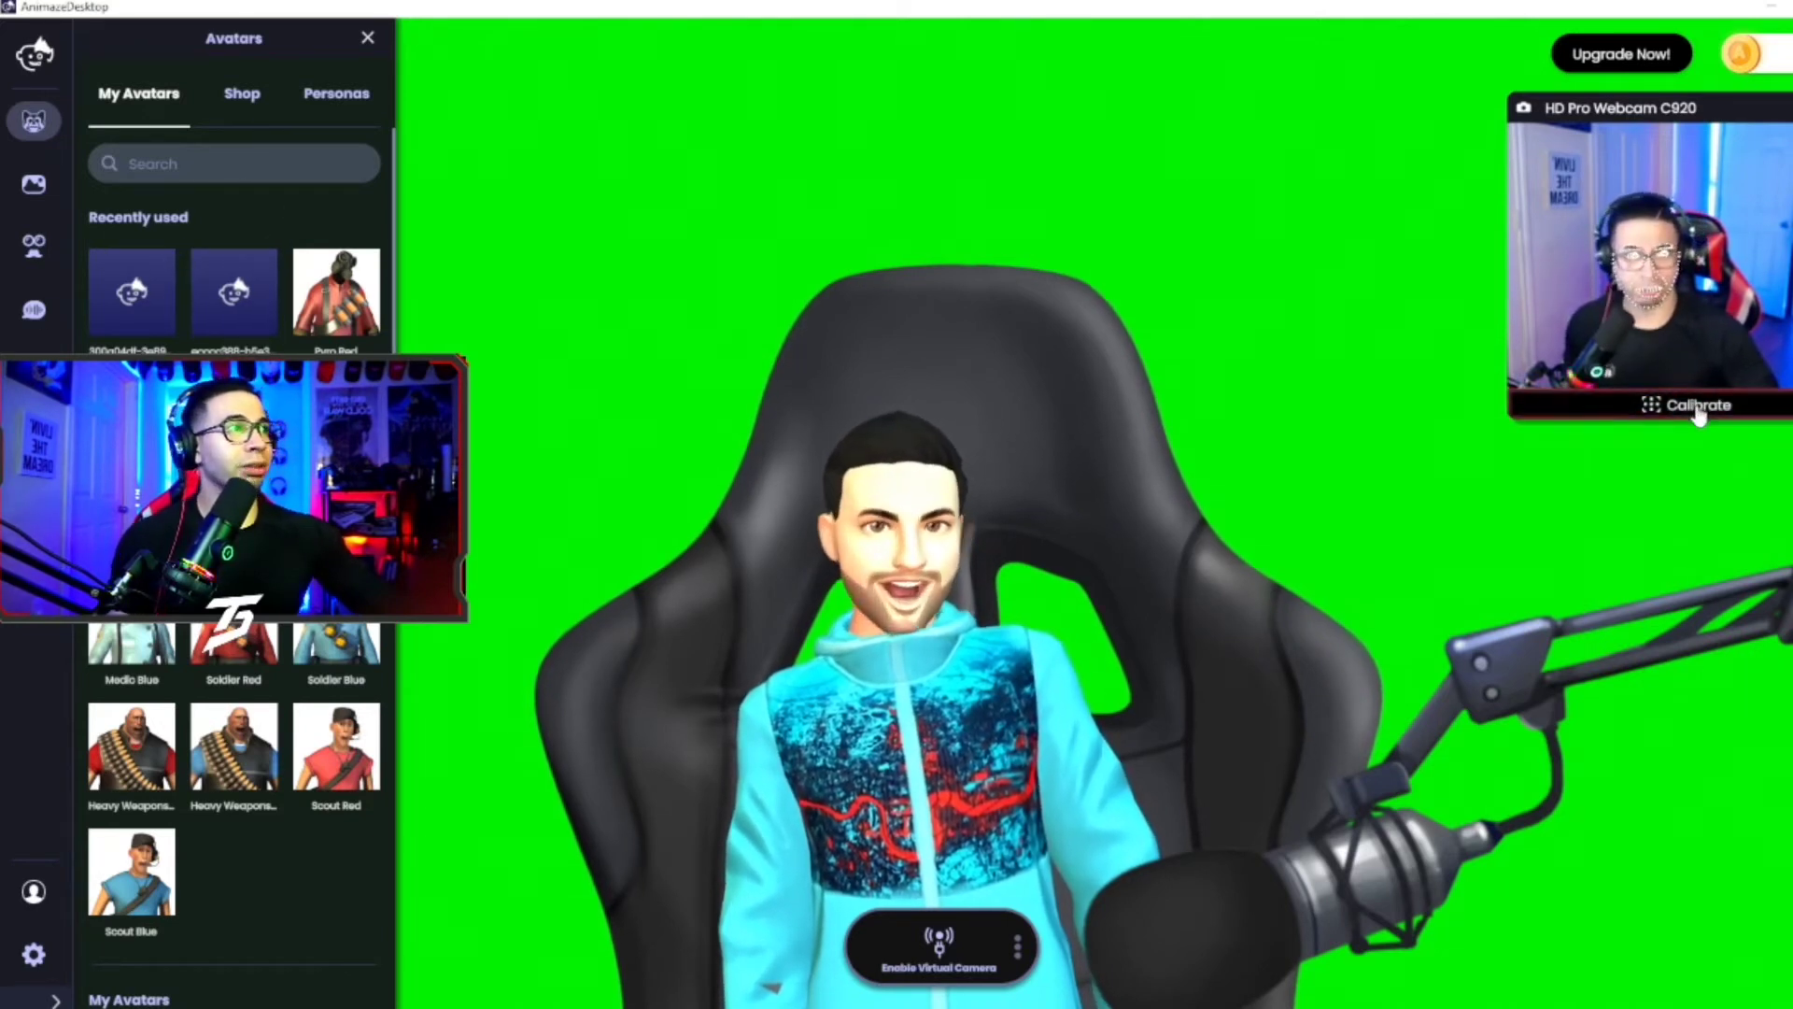
pyautogui.moveTo(1694, 135); pyautogui.dragTo(1609, 133)
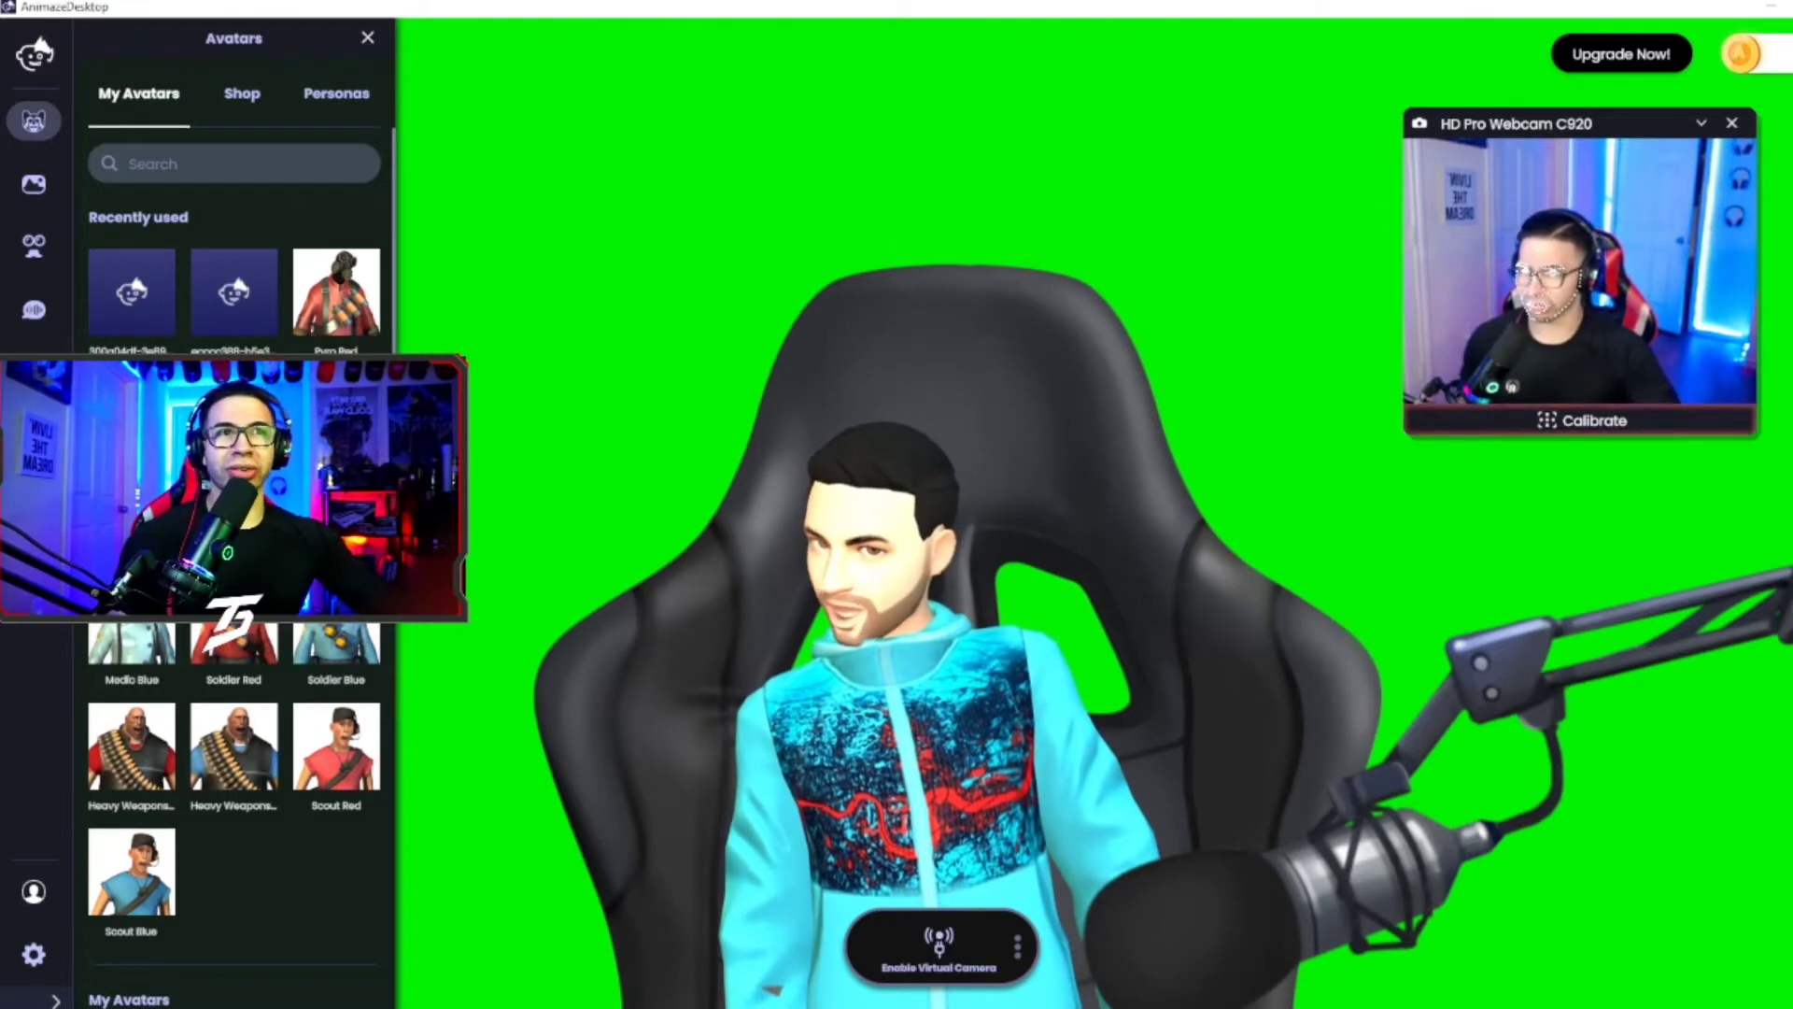
# Try the Pyro Red avatar, look at its texture customizations, and switch back to the imported custom avatar
pyautogui.click(336, 291)
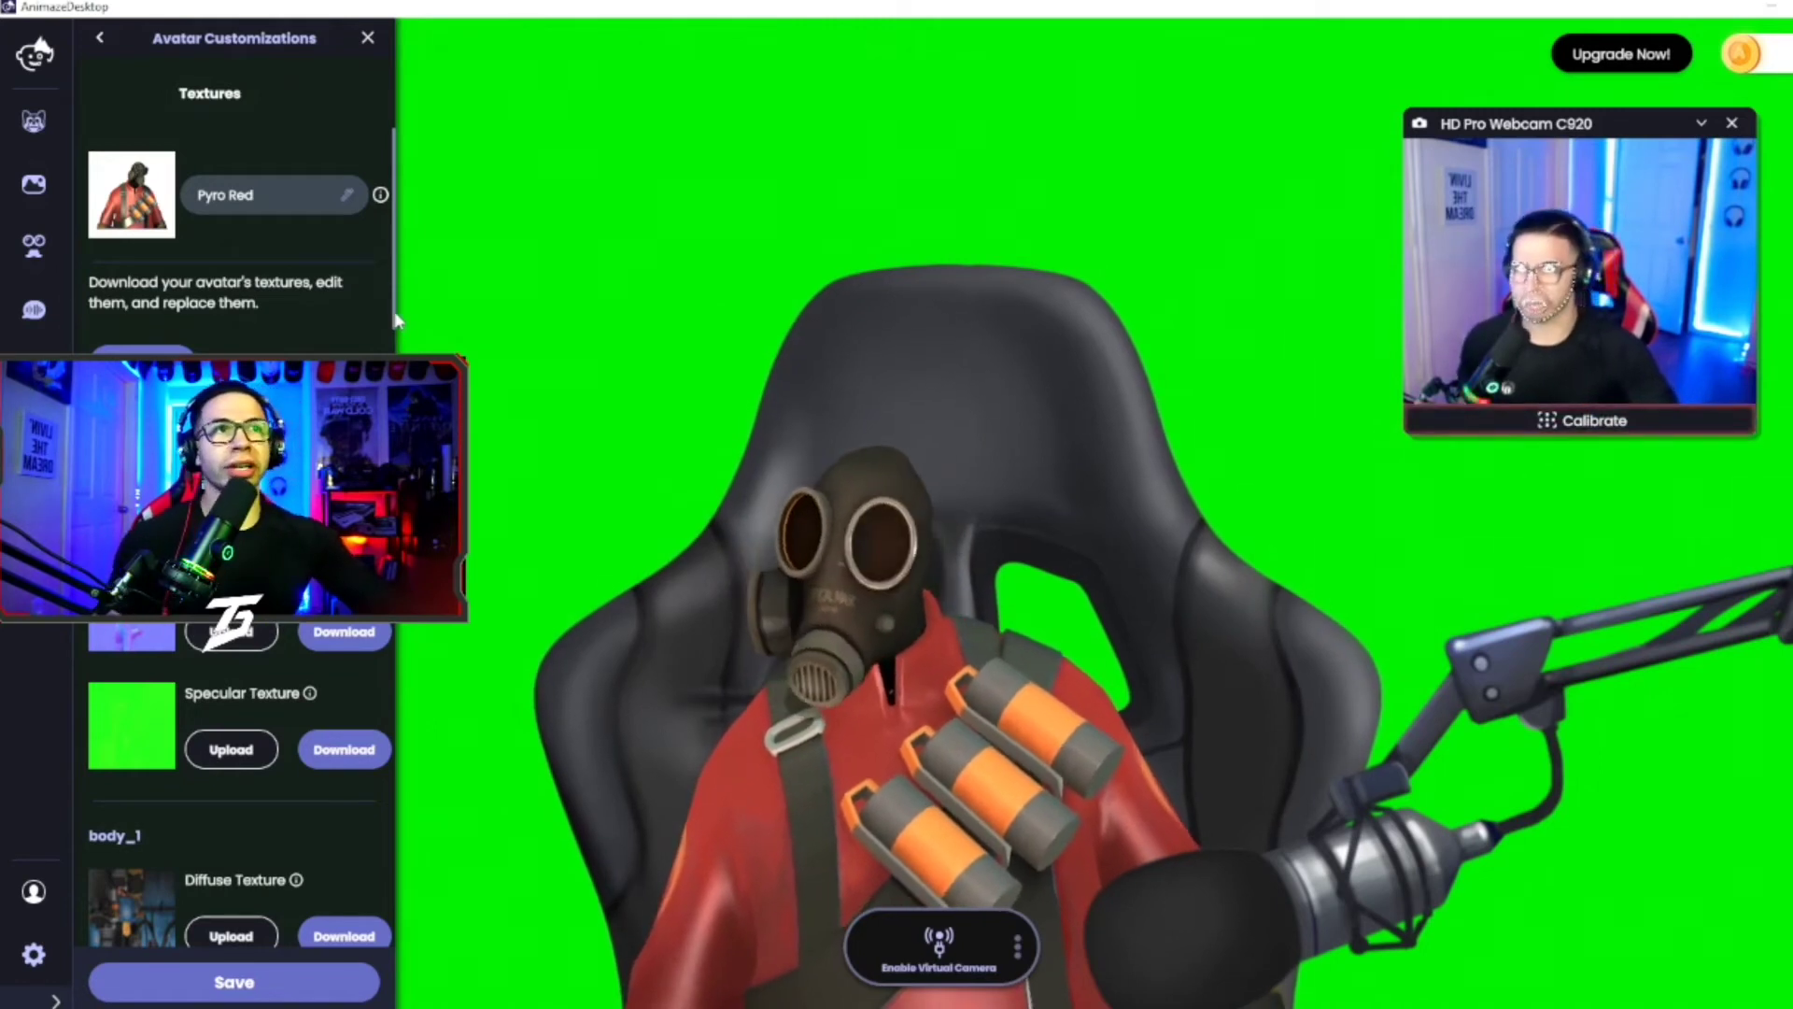
pyautogui.scroll(-5, 395, 312)
pyautogui.scroll(5, 356, 239)
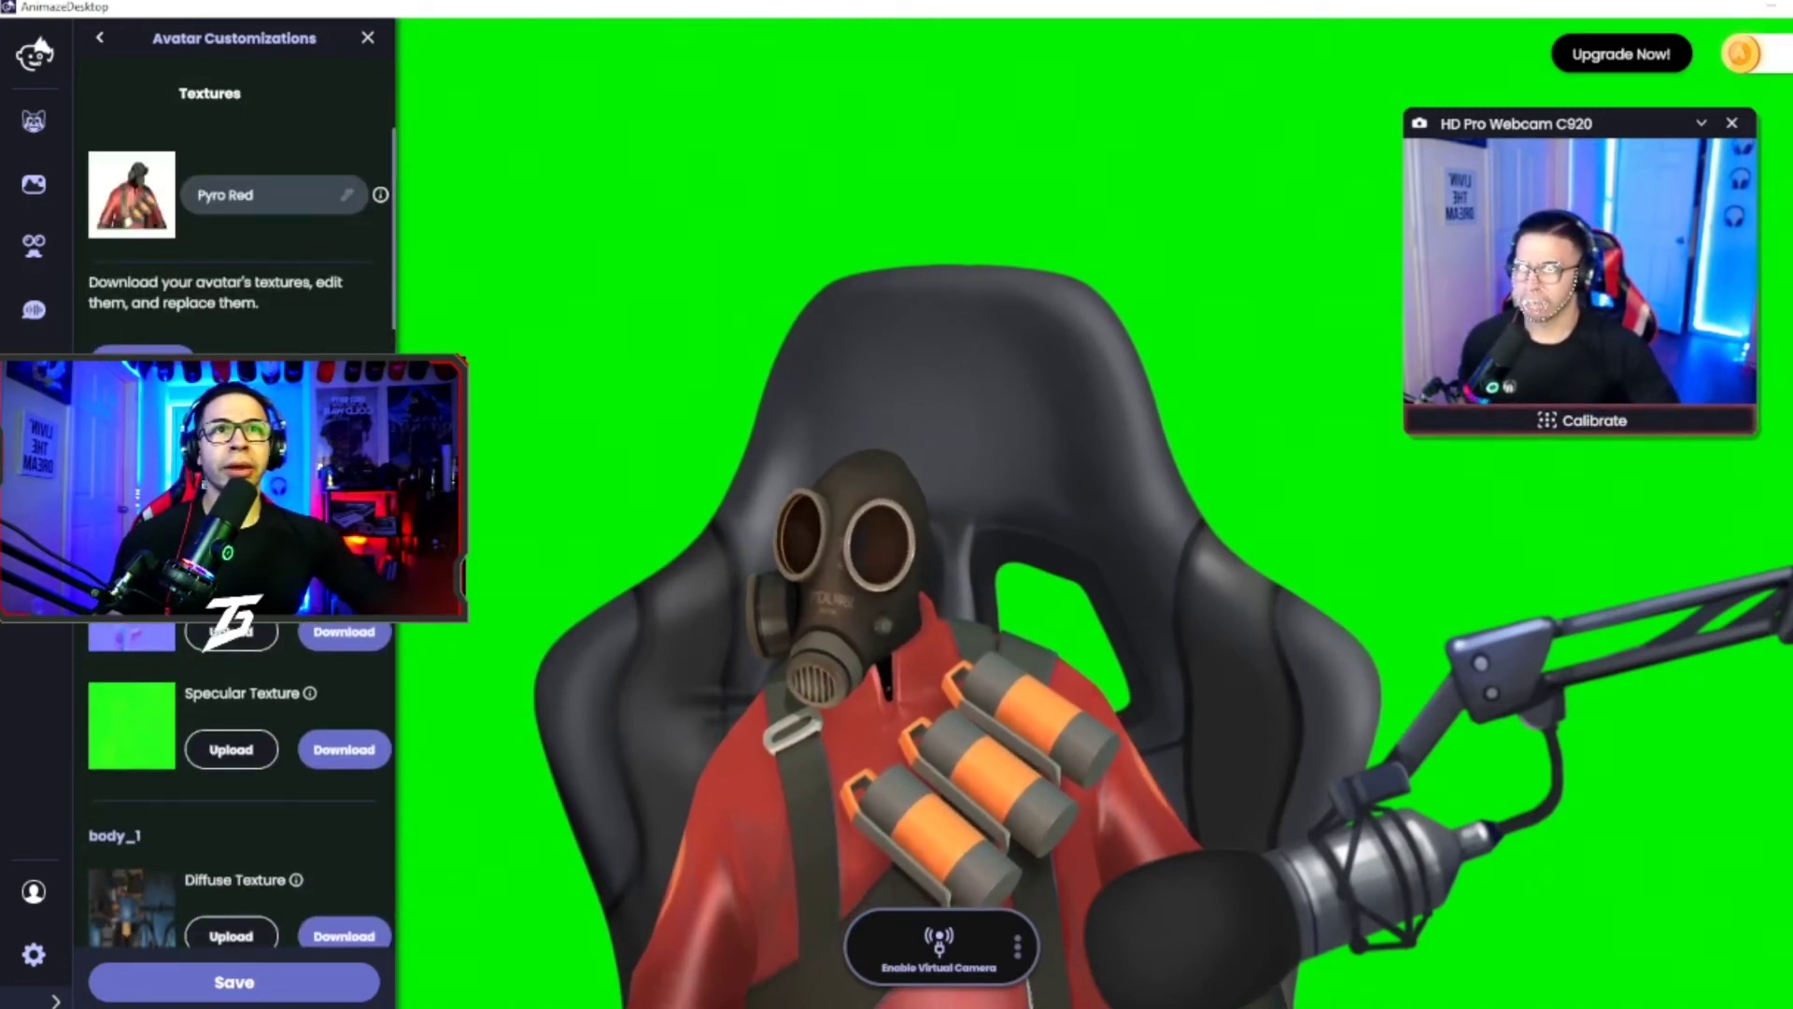
pyautogui.click(33, 122)
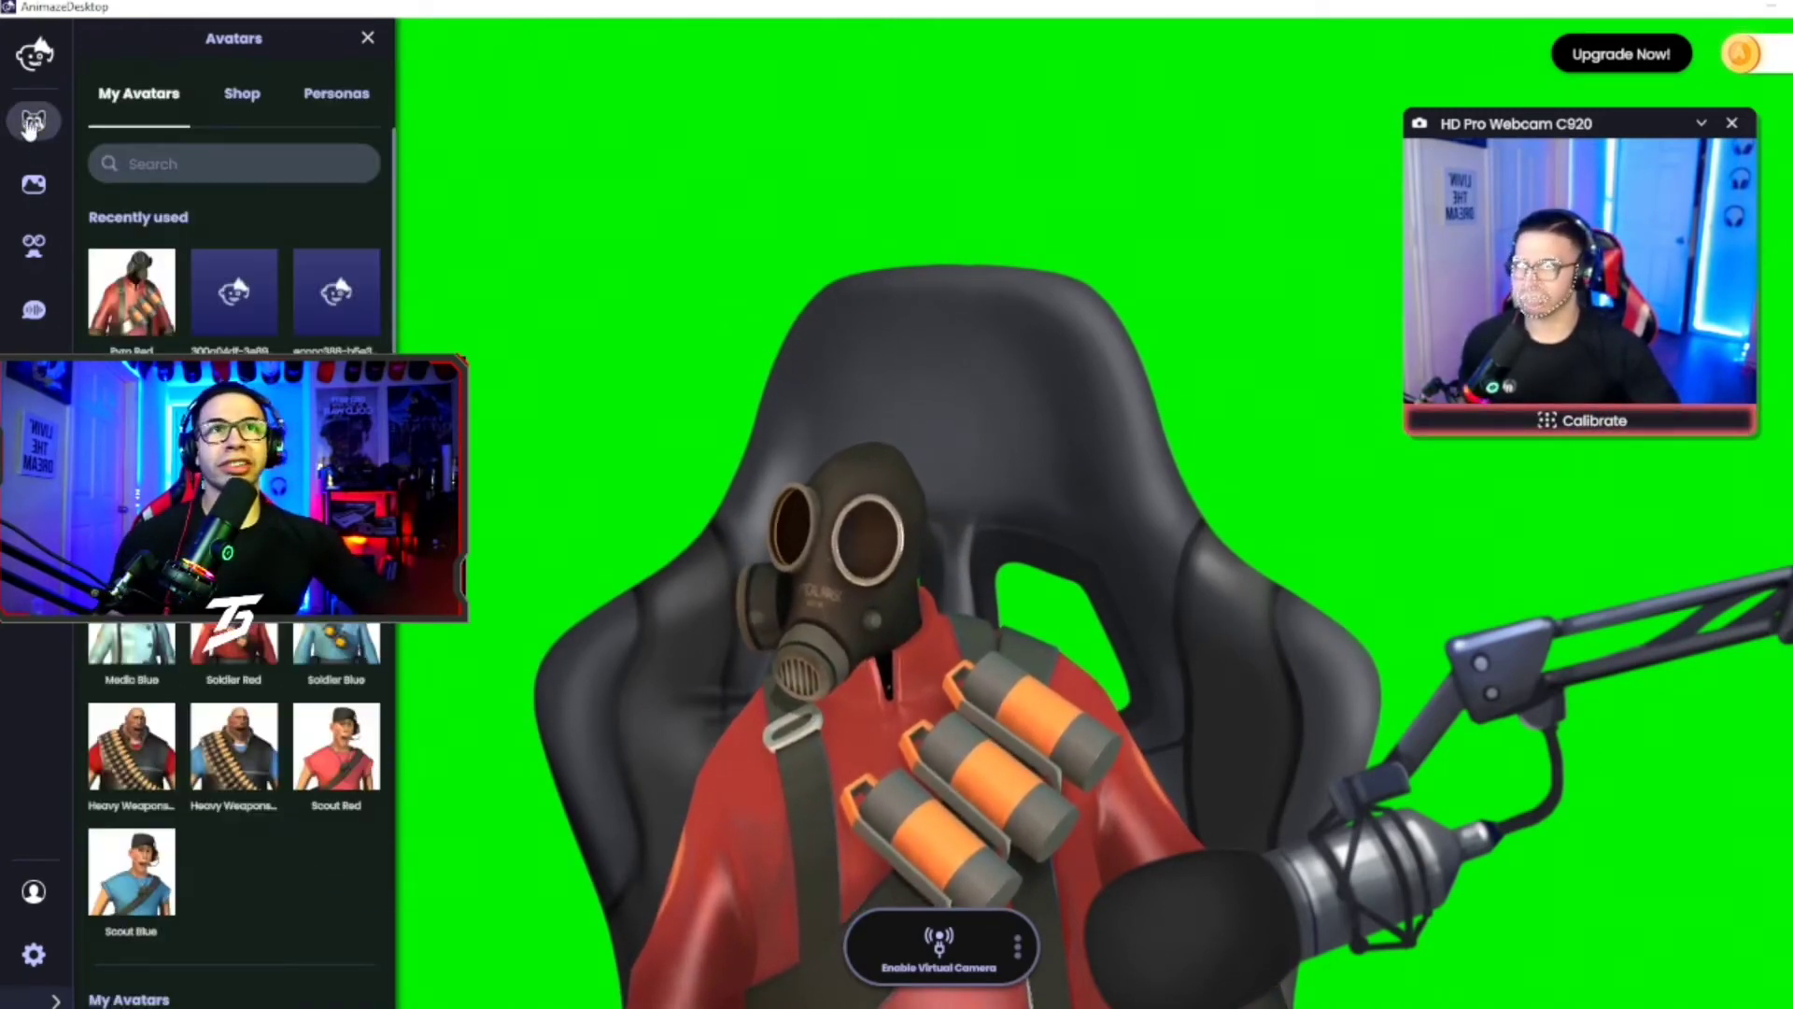
pyautogui.click(199, 315)
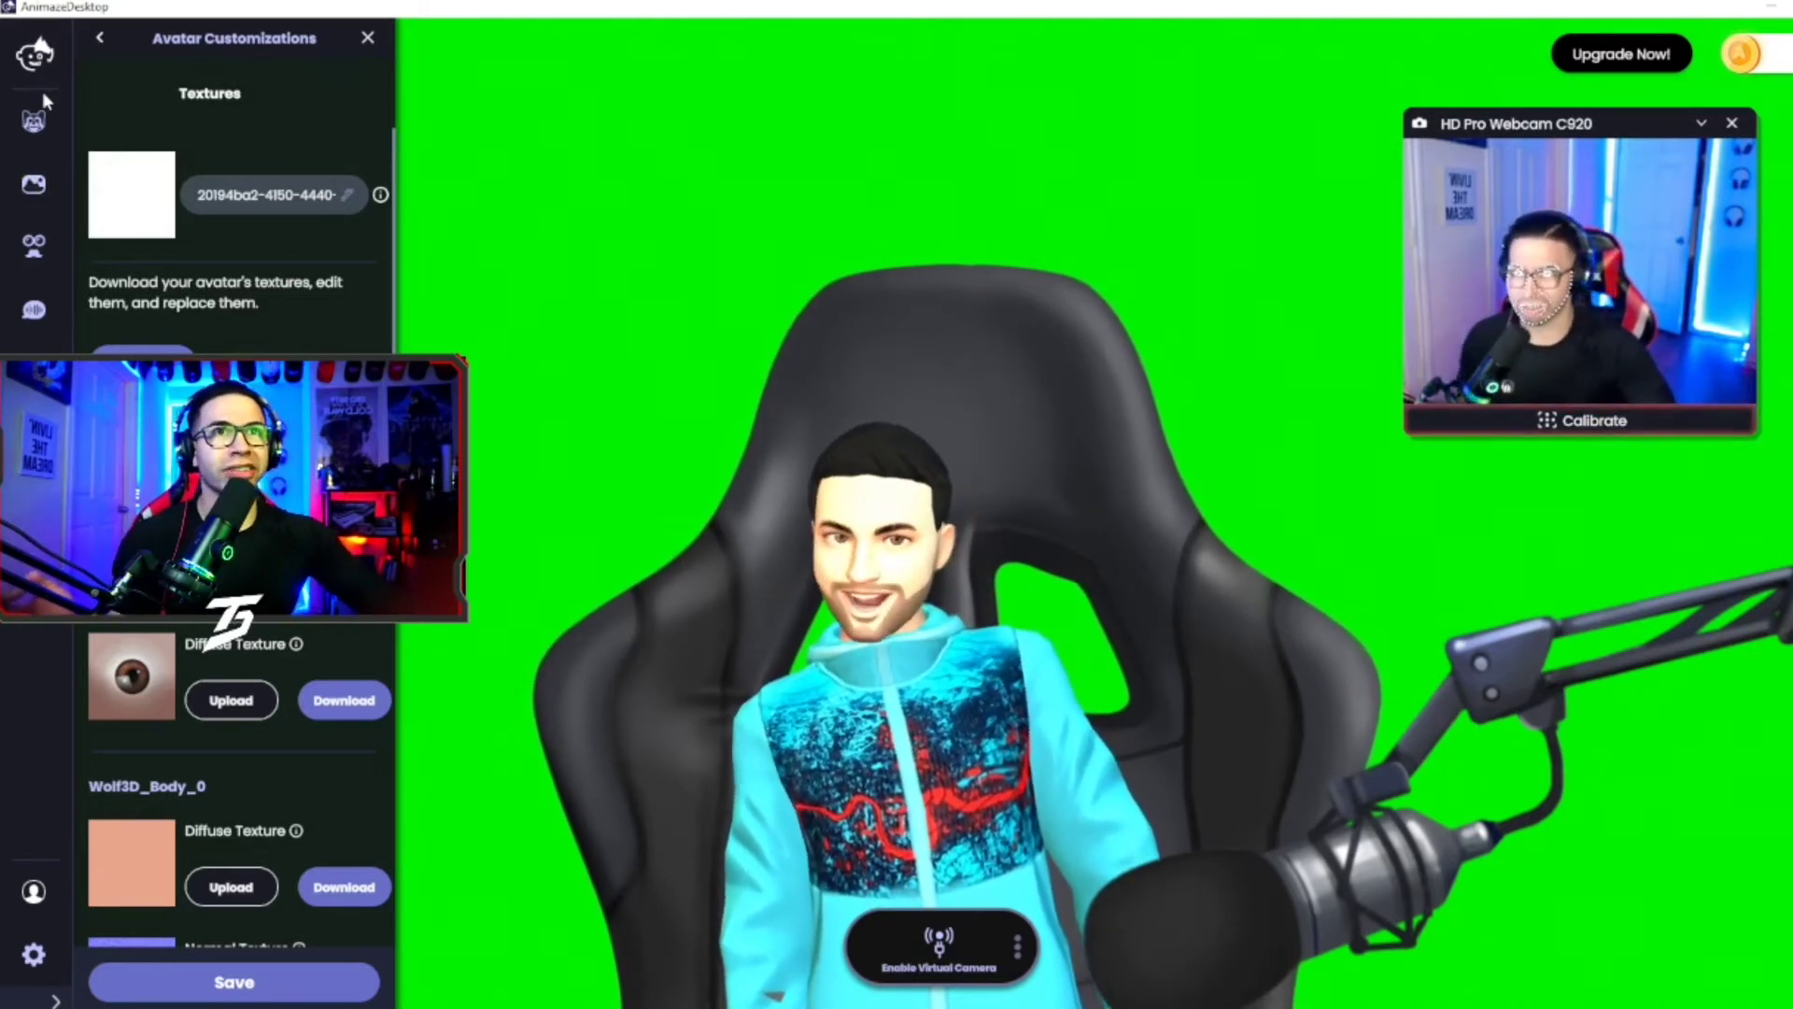
# Look through the background, prop and voice options available for the imported avatar
pyautogui.click(34, 119)
pyautogui.click(33, 184)
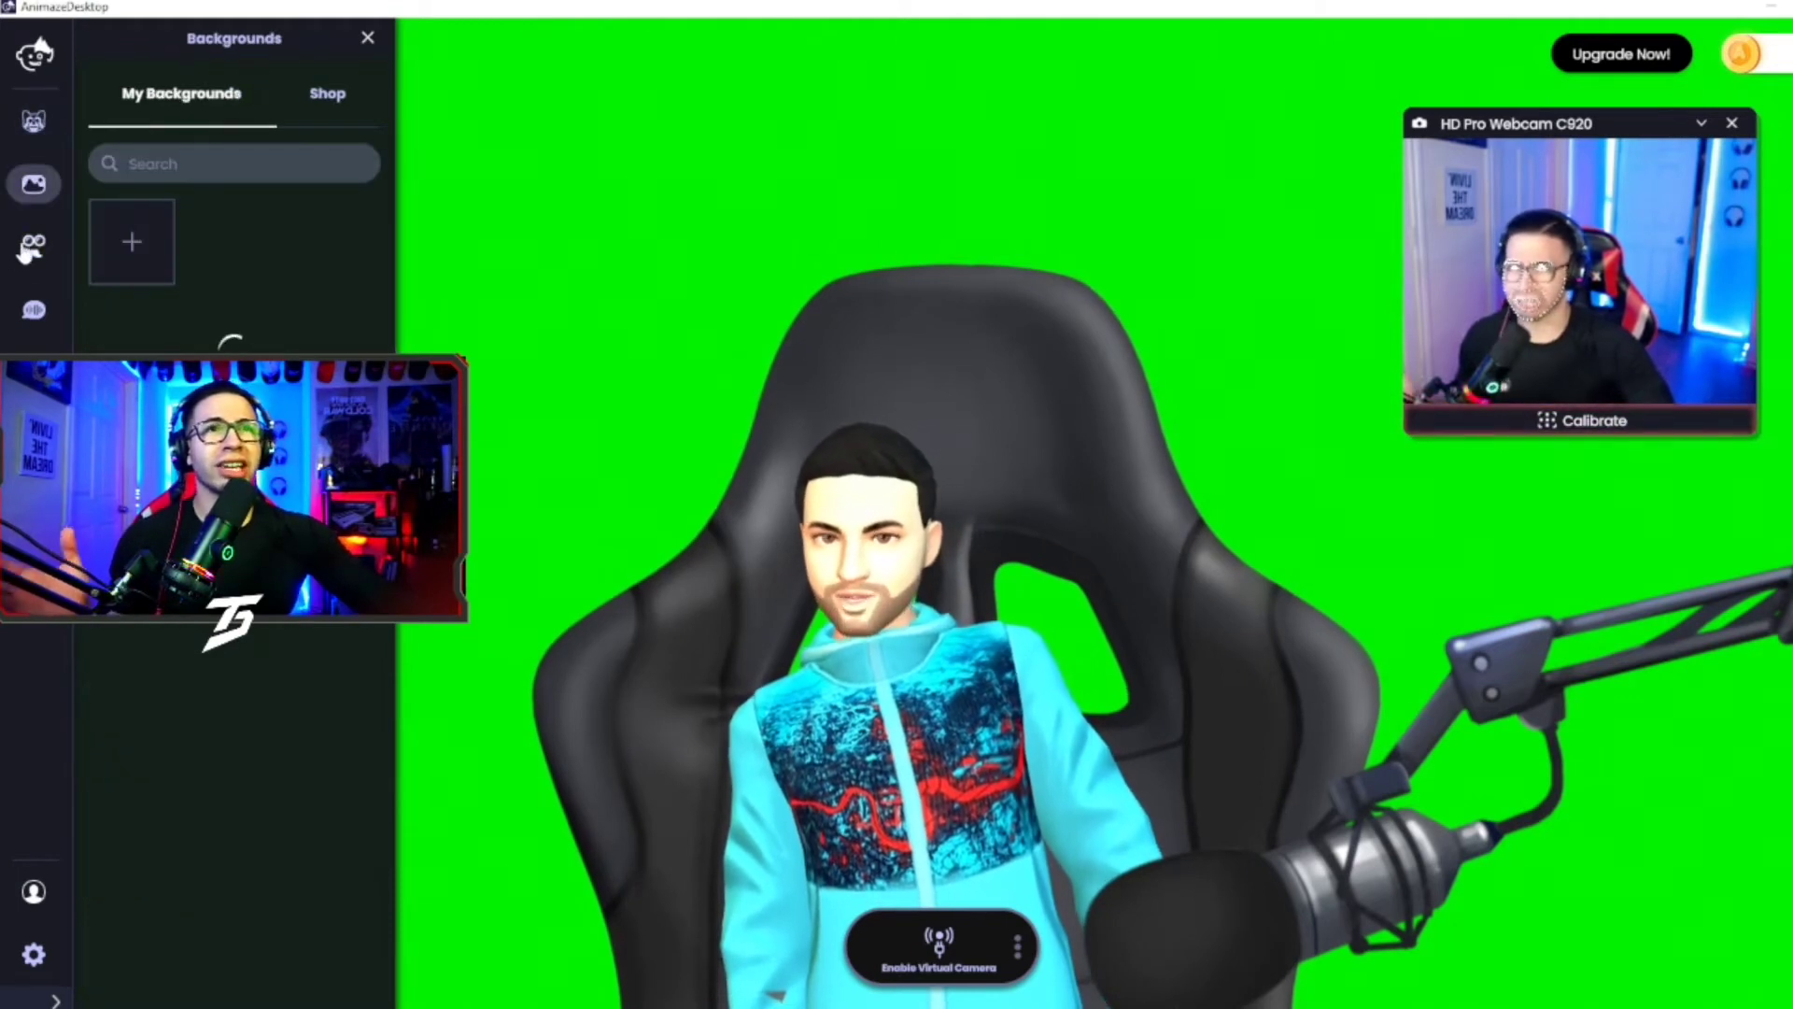
pyautogui.click(28, 247)
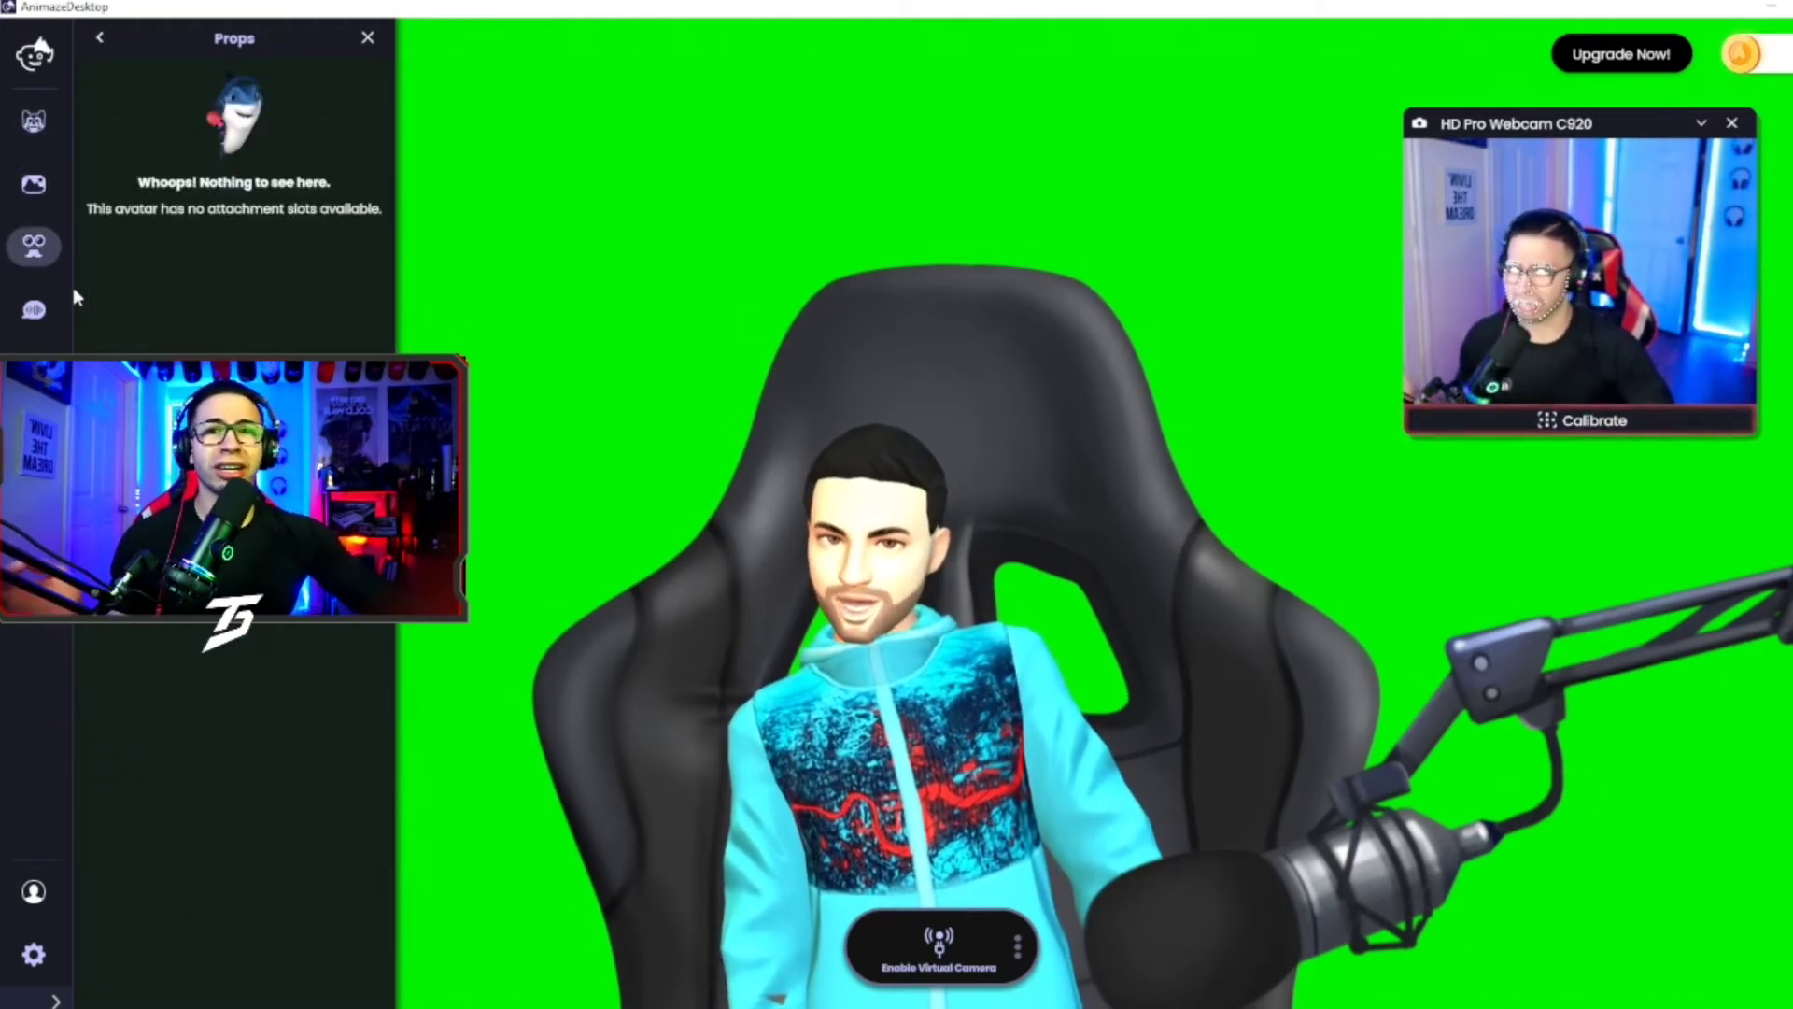
pyautogui.click(33, 310)
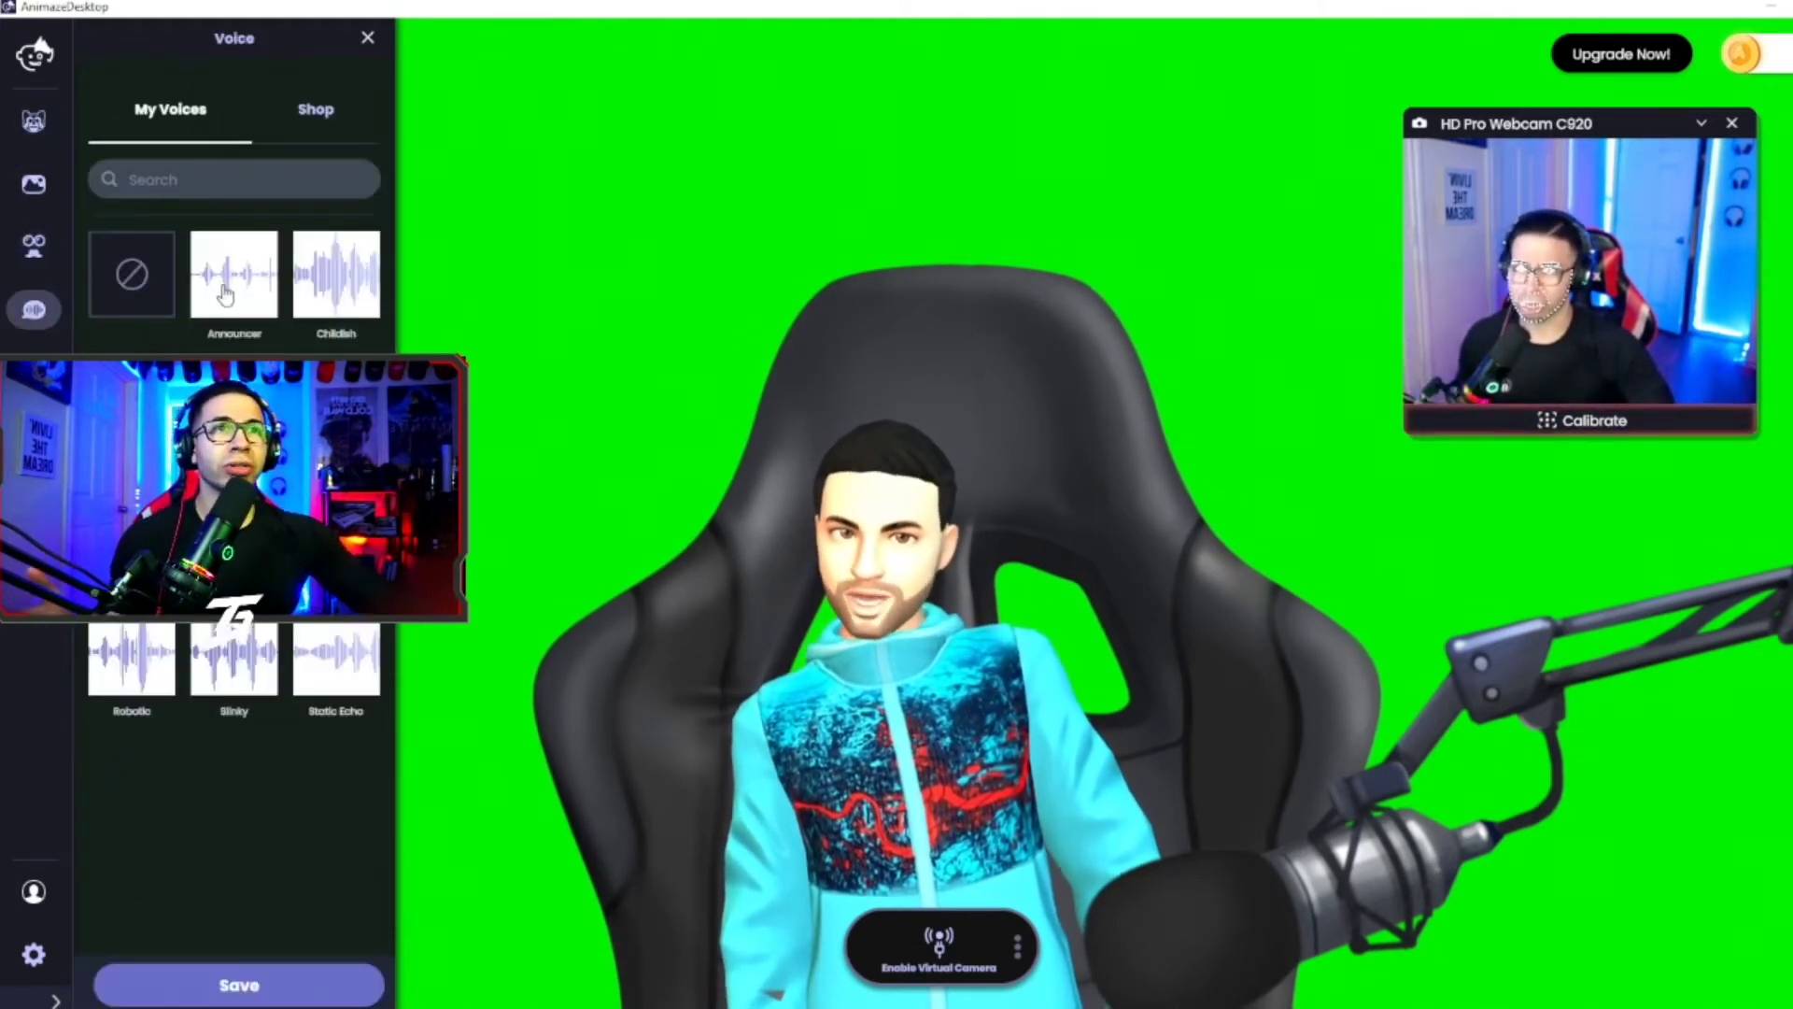
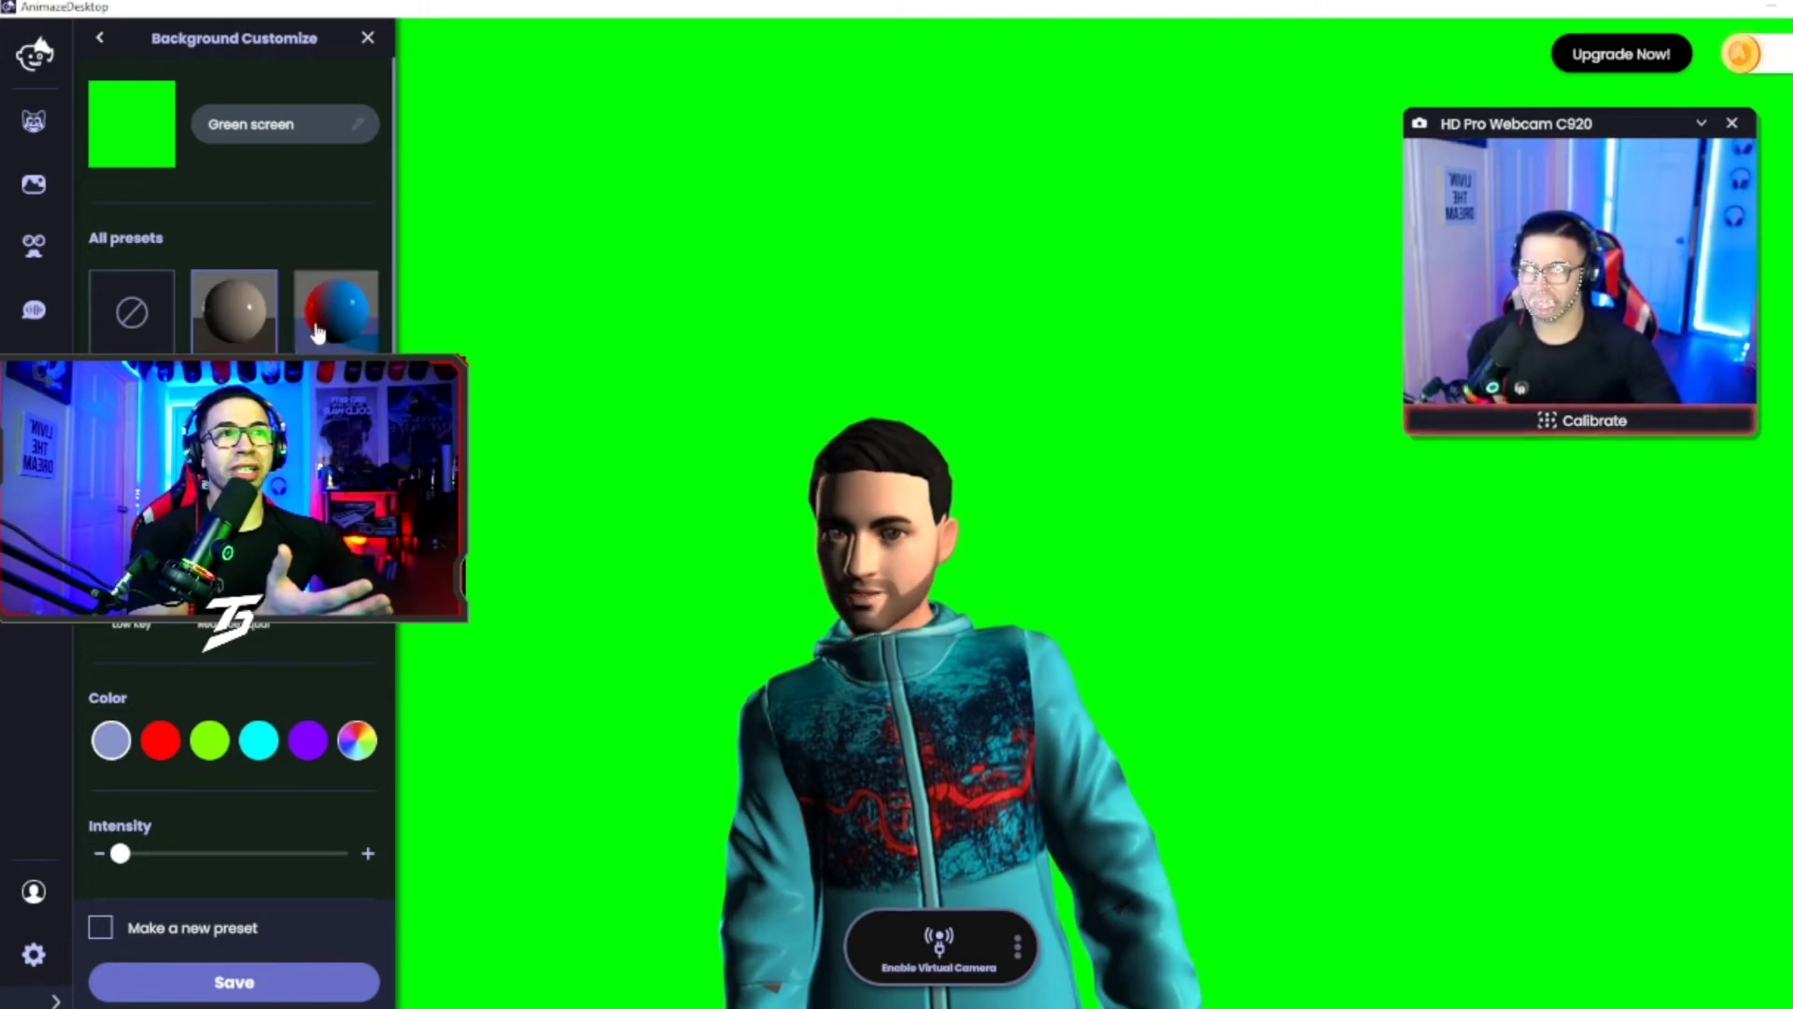
# Remove the lighting preset from the Green screen background and return to the list of backgrounds
pyautogui.moveTo(119, 853); pyautogui.dragTo(133, 853)
pyautogui.click(131, 310)
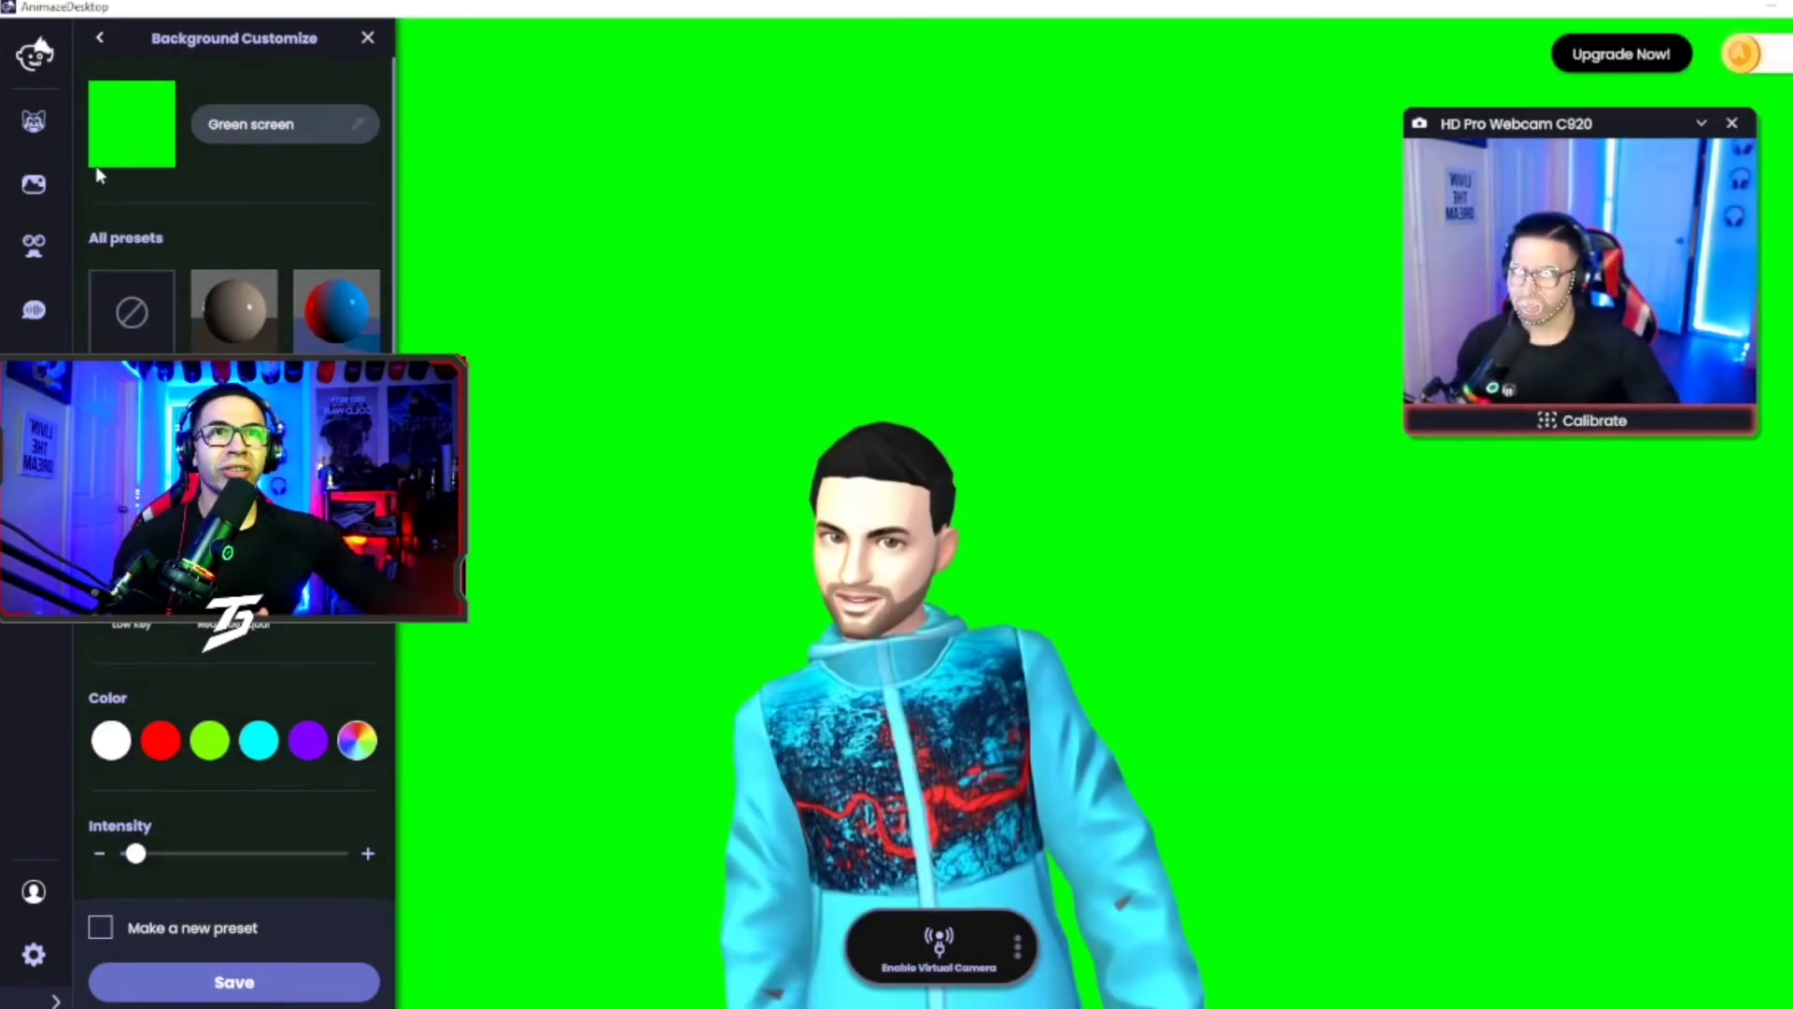
pyautogui.click(101, 43)
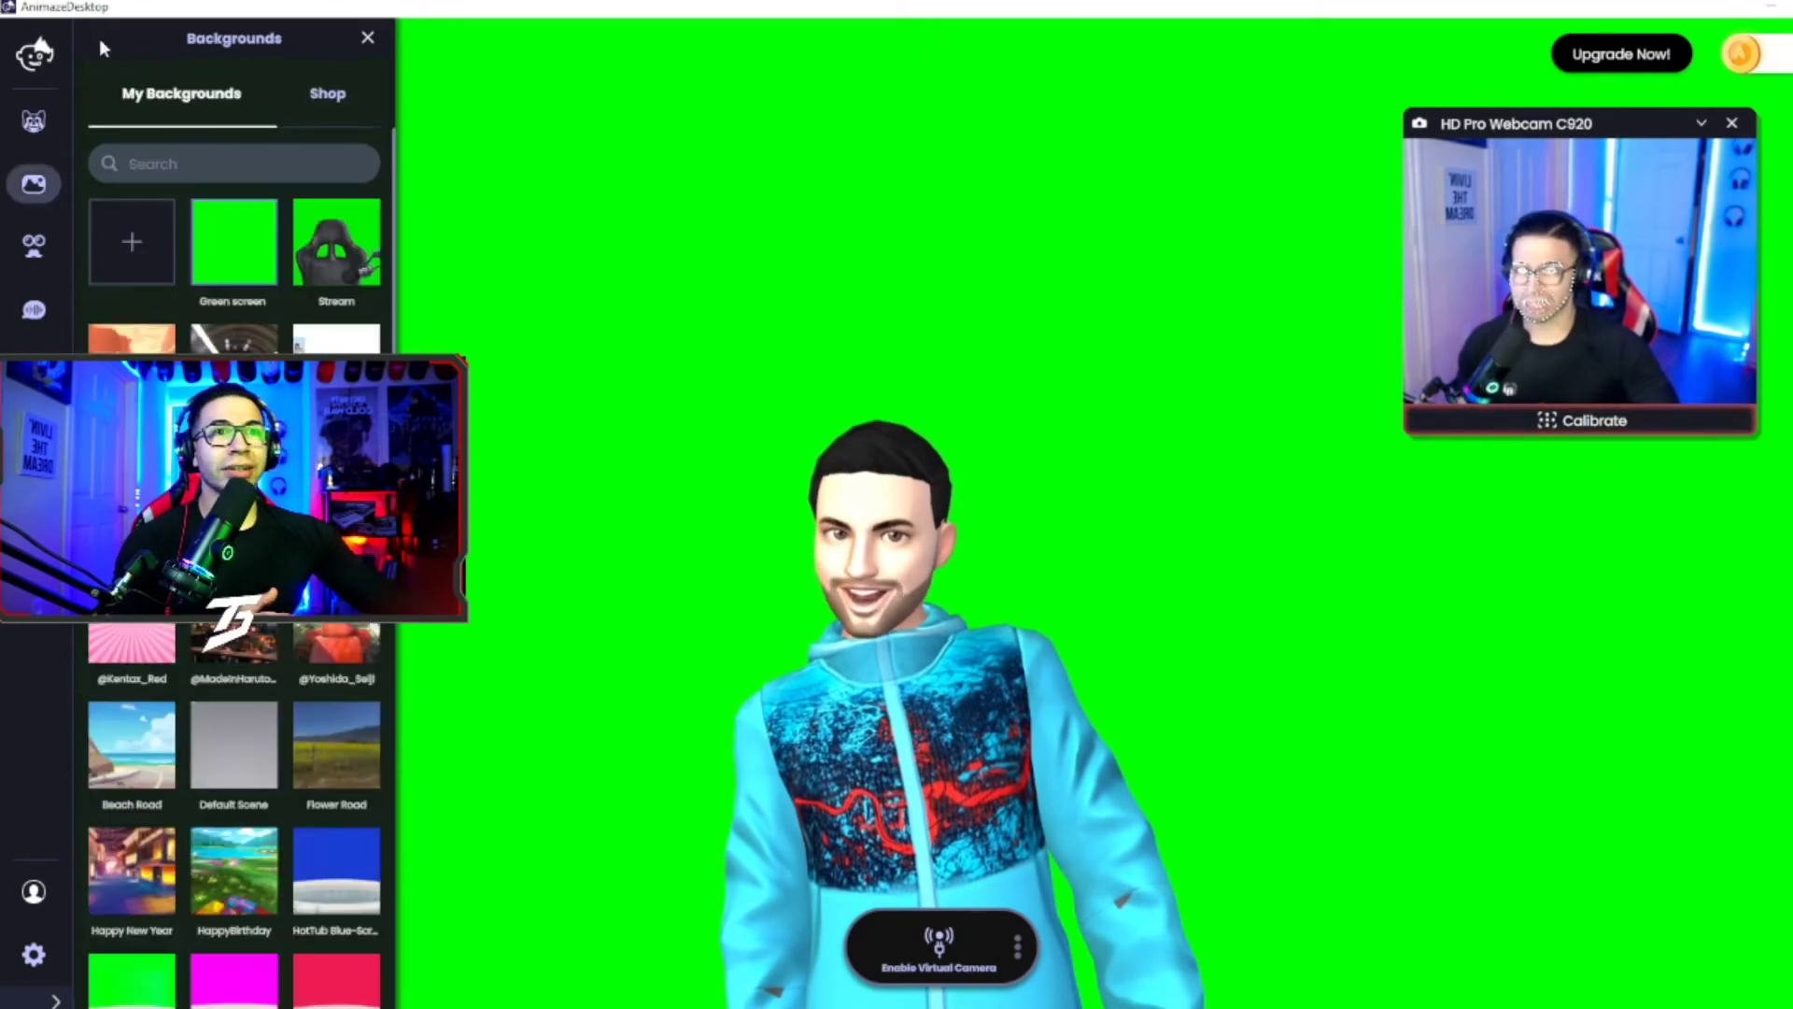
# Browse the owned backgrounds and try Winner@Agatuma_h and Streamer Blue Room behind the avatar
pyautogui.scroll(-10, 233, 560)
pyautogui.scroll(-8, 252, 663)
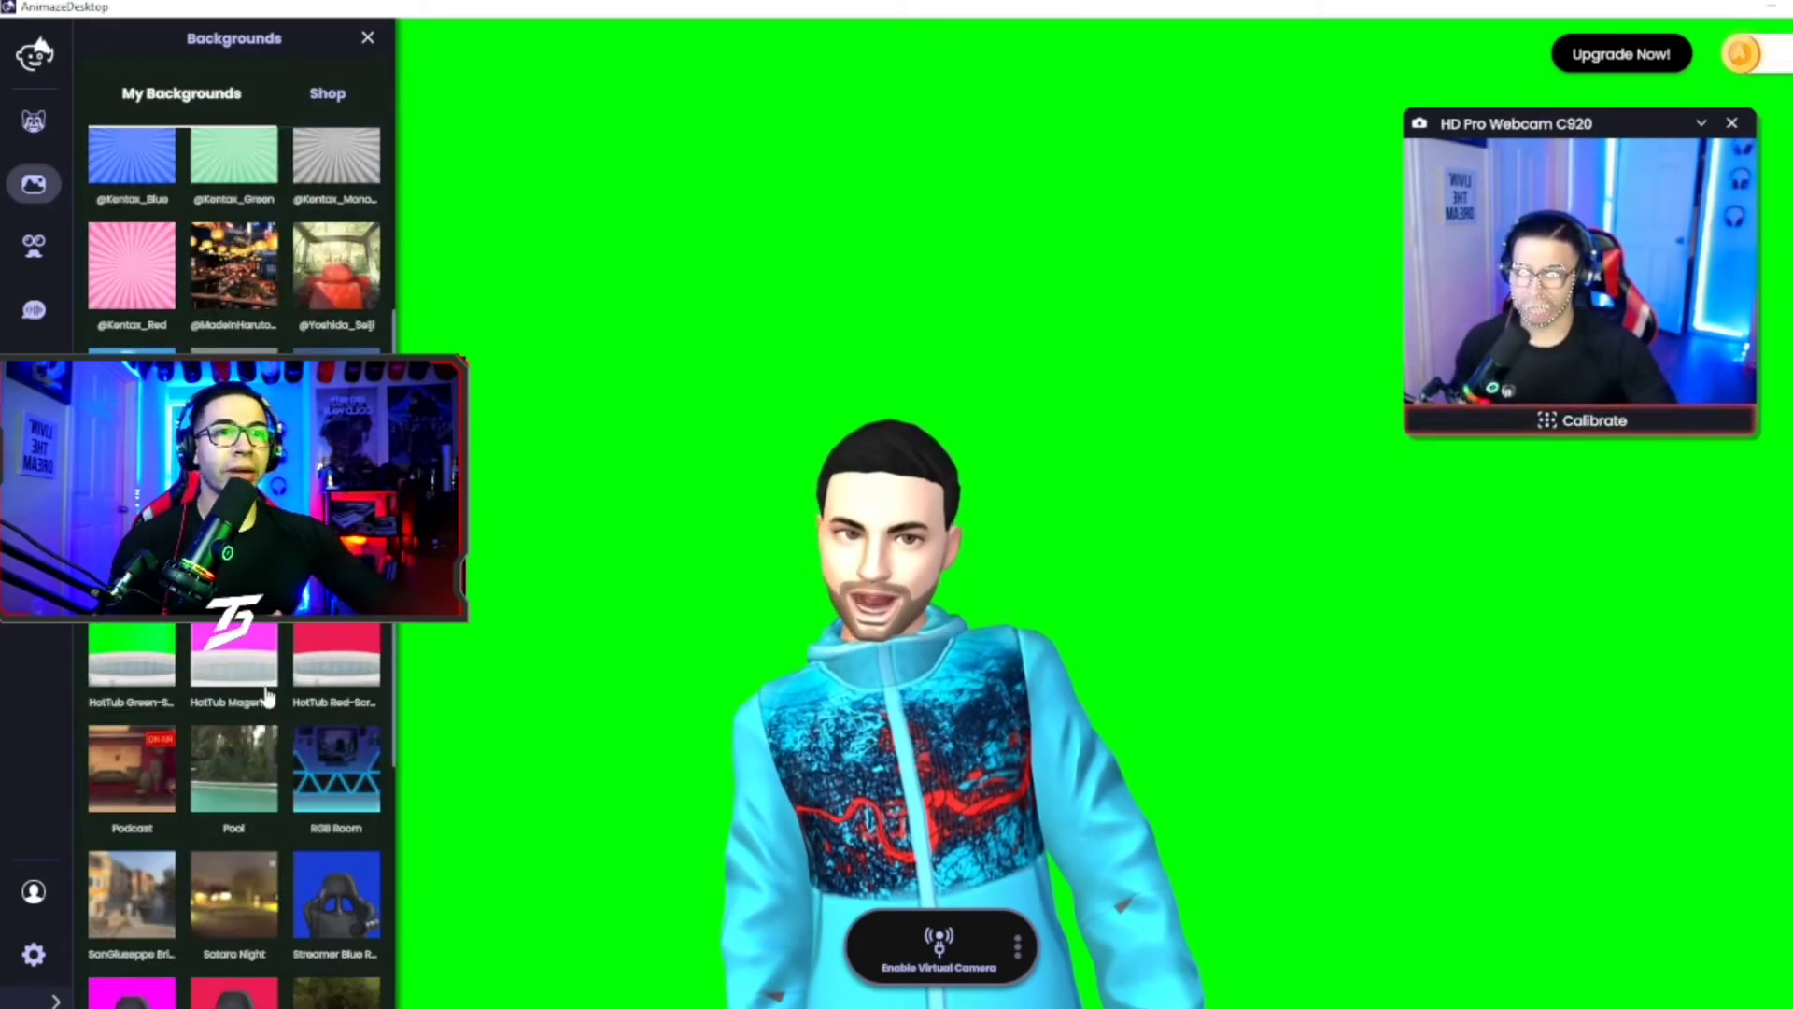
pyautogui.click(137, 808)
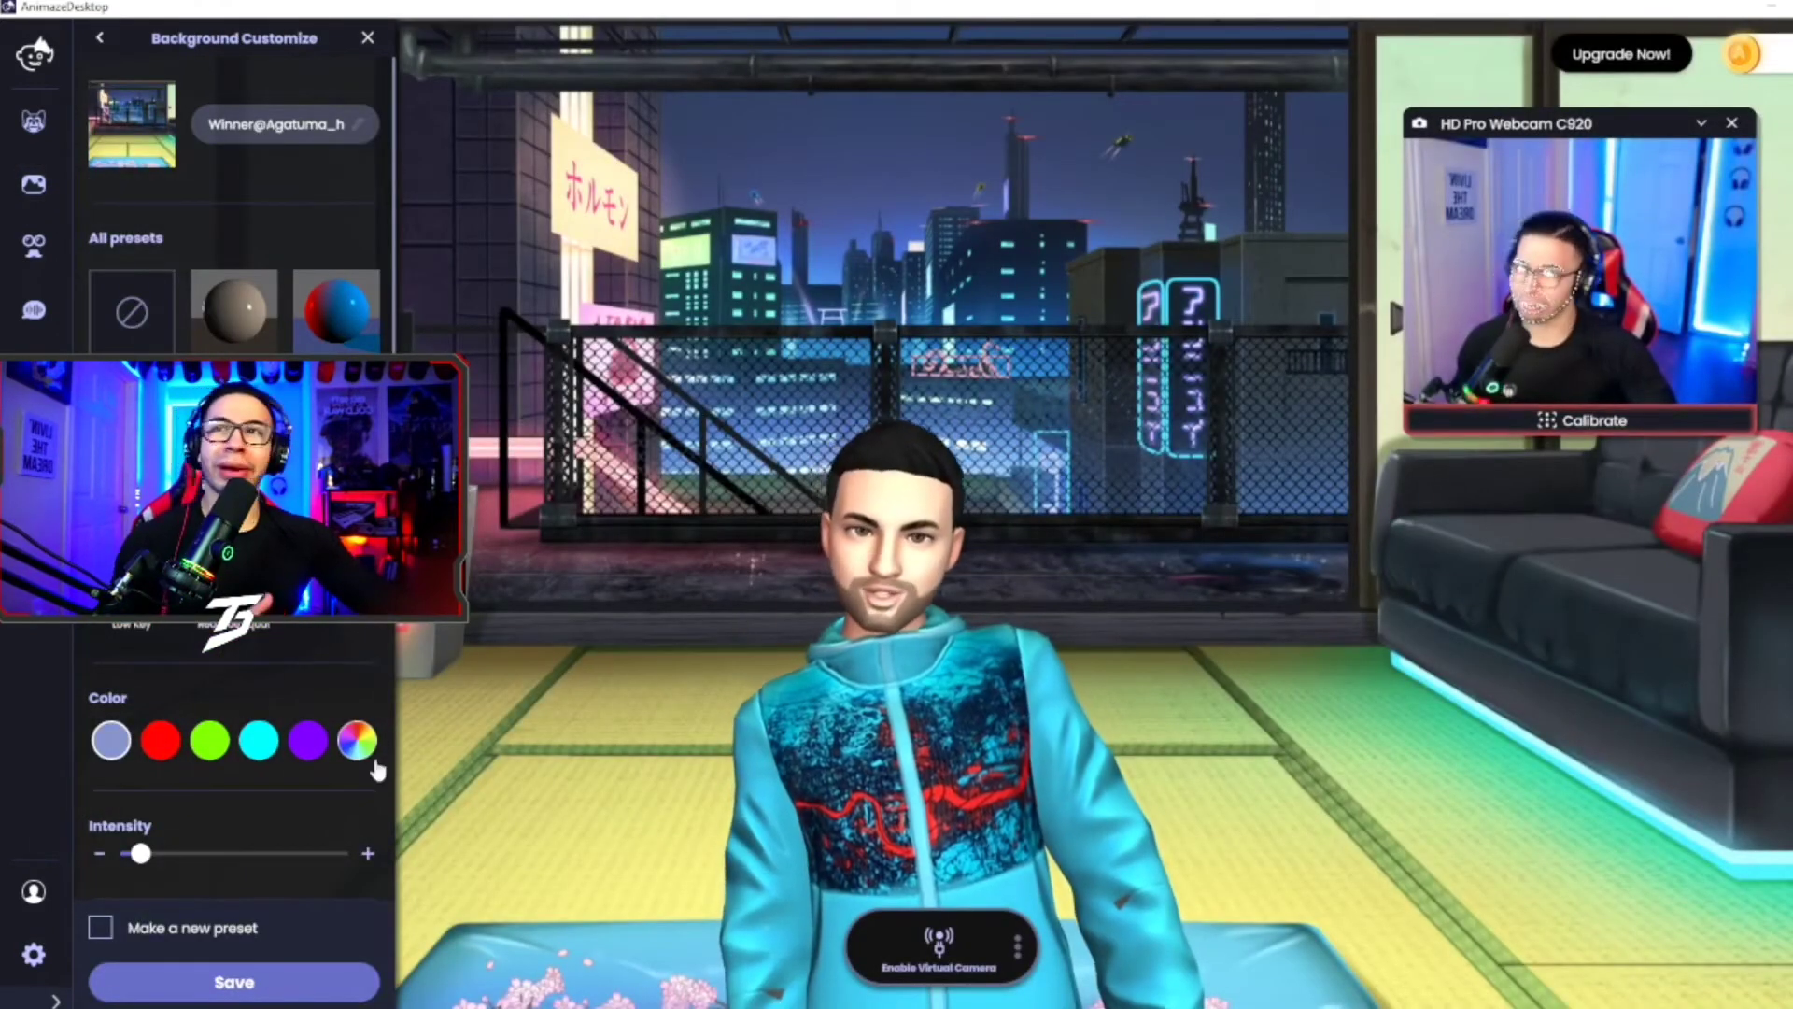
pyautogui.click(100, 40)
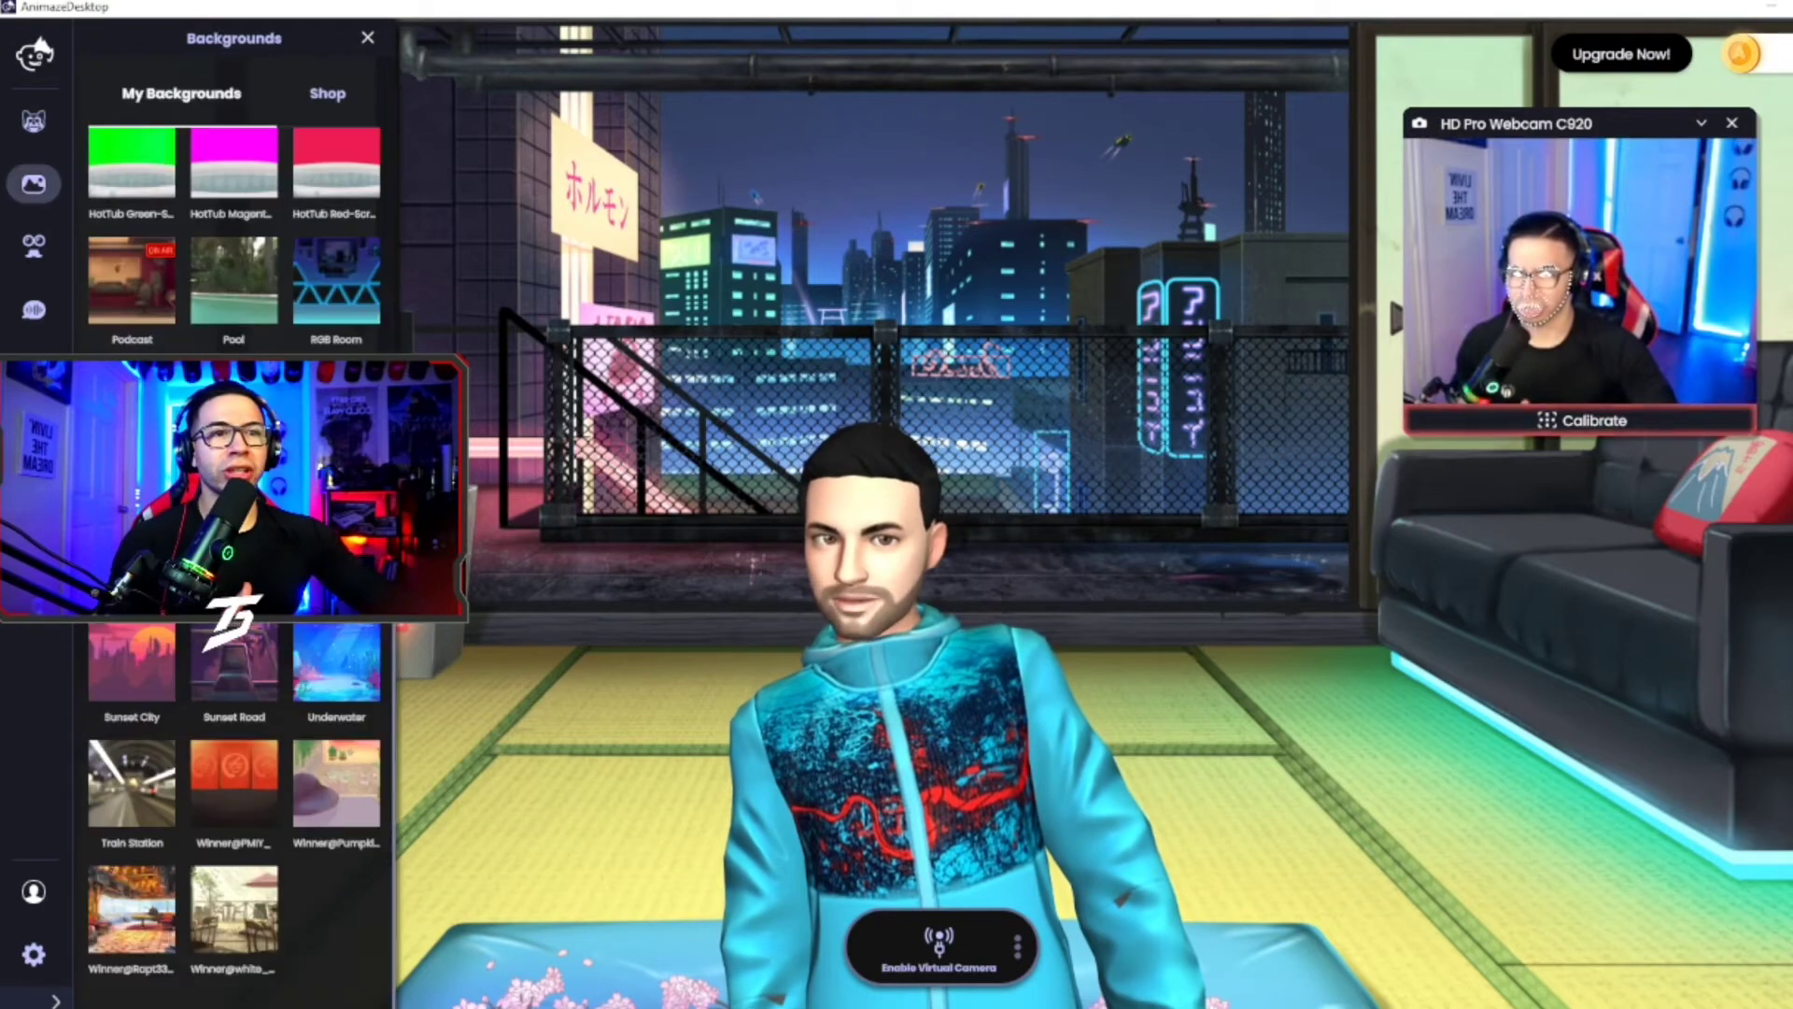
pyautogui.click(315, 771)
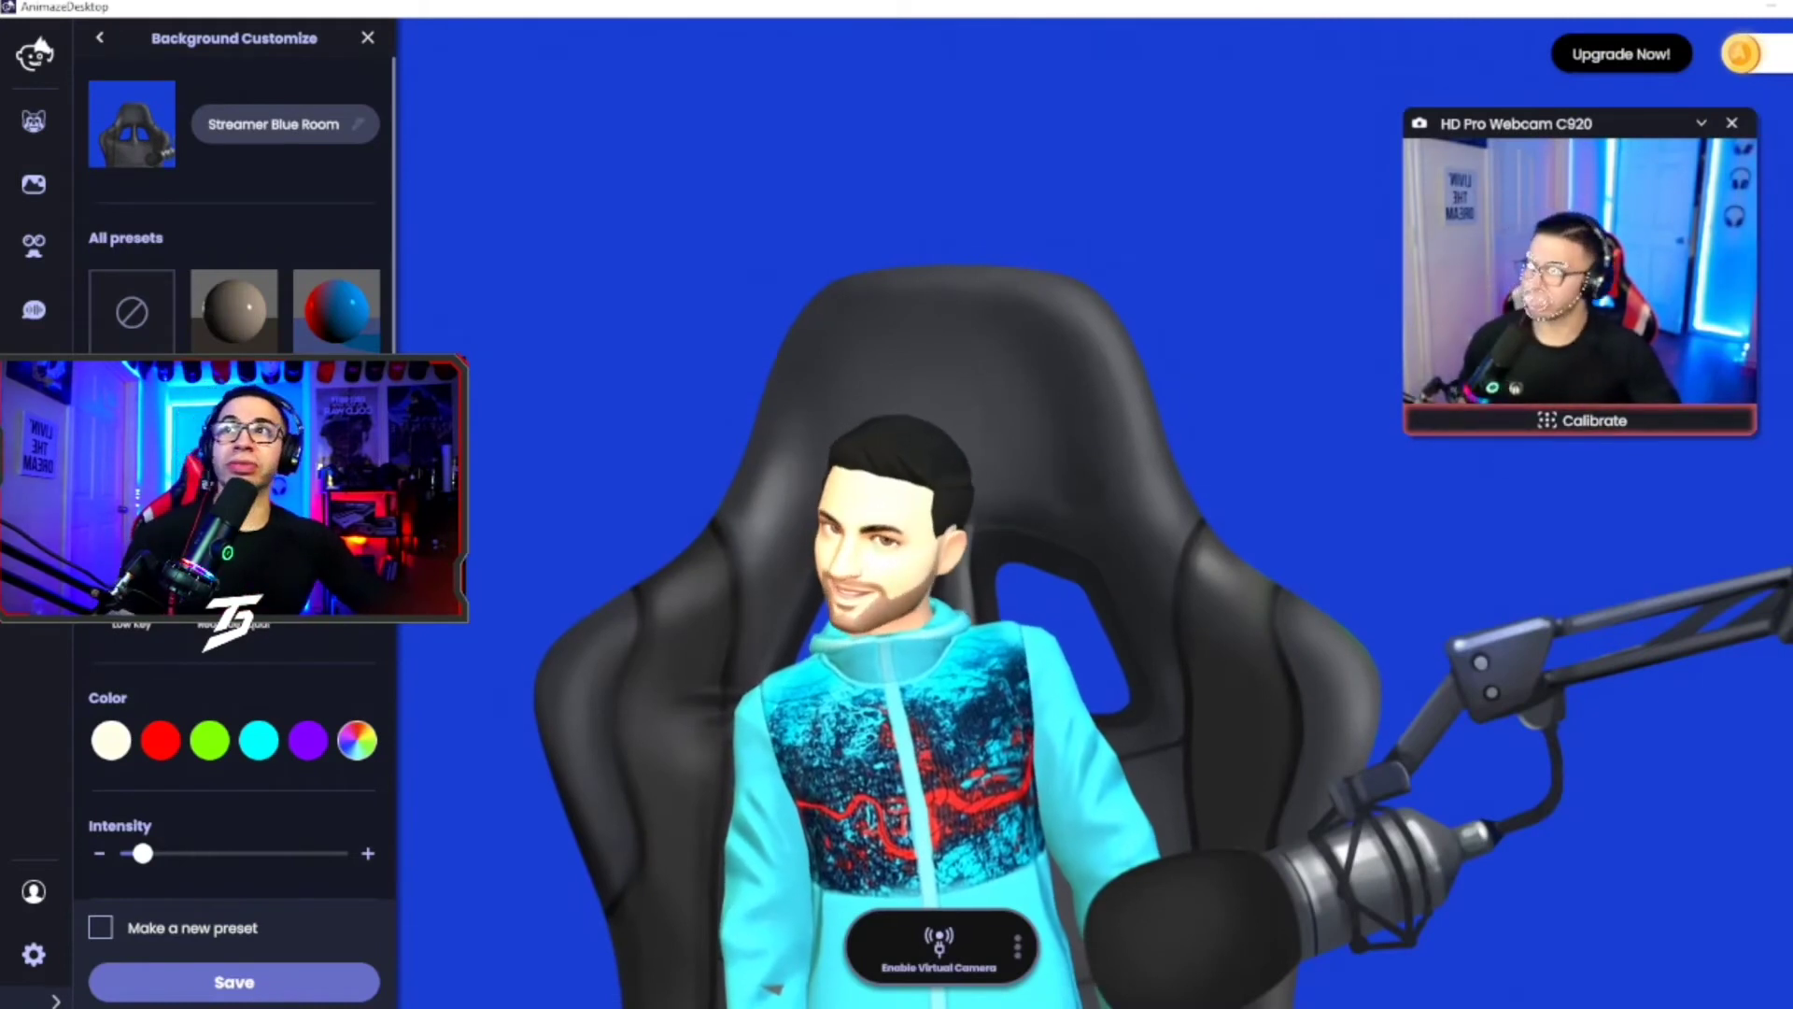
pyautogui.click(100, 41)
# Try the hot tub green-screen background, switch back to the plain Green screen, and shift the webcam preview slightly
pyautogui.scroll(3, 168, 175)
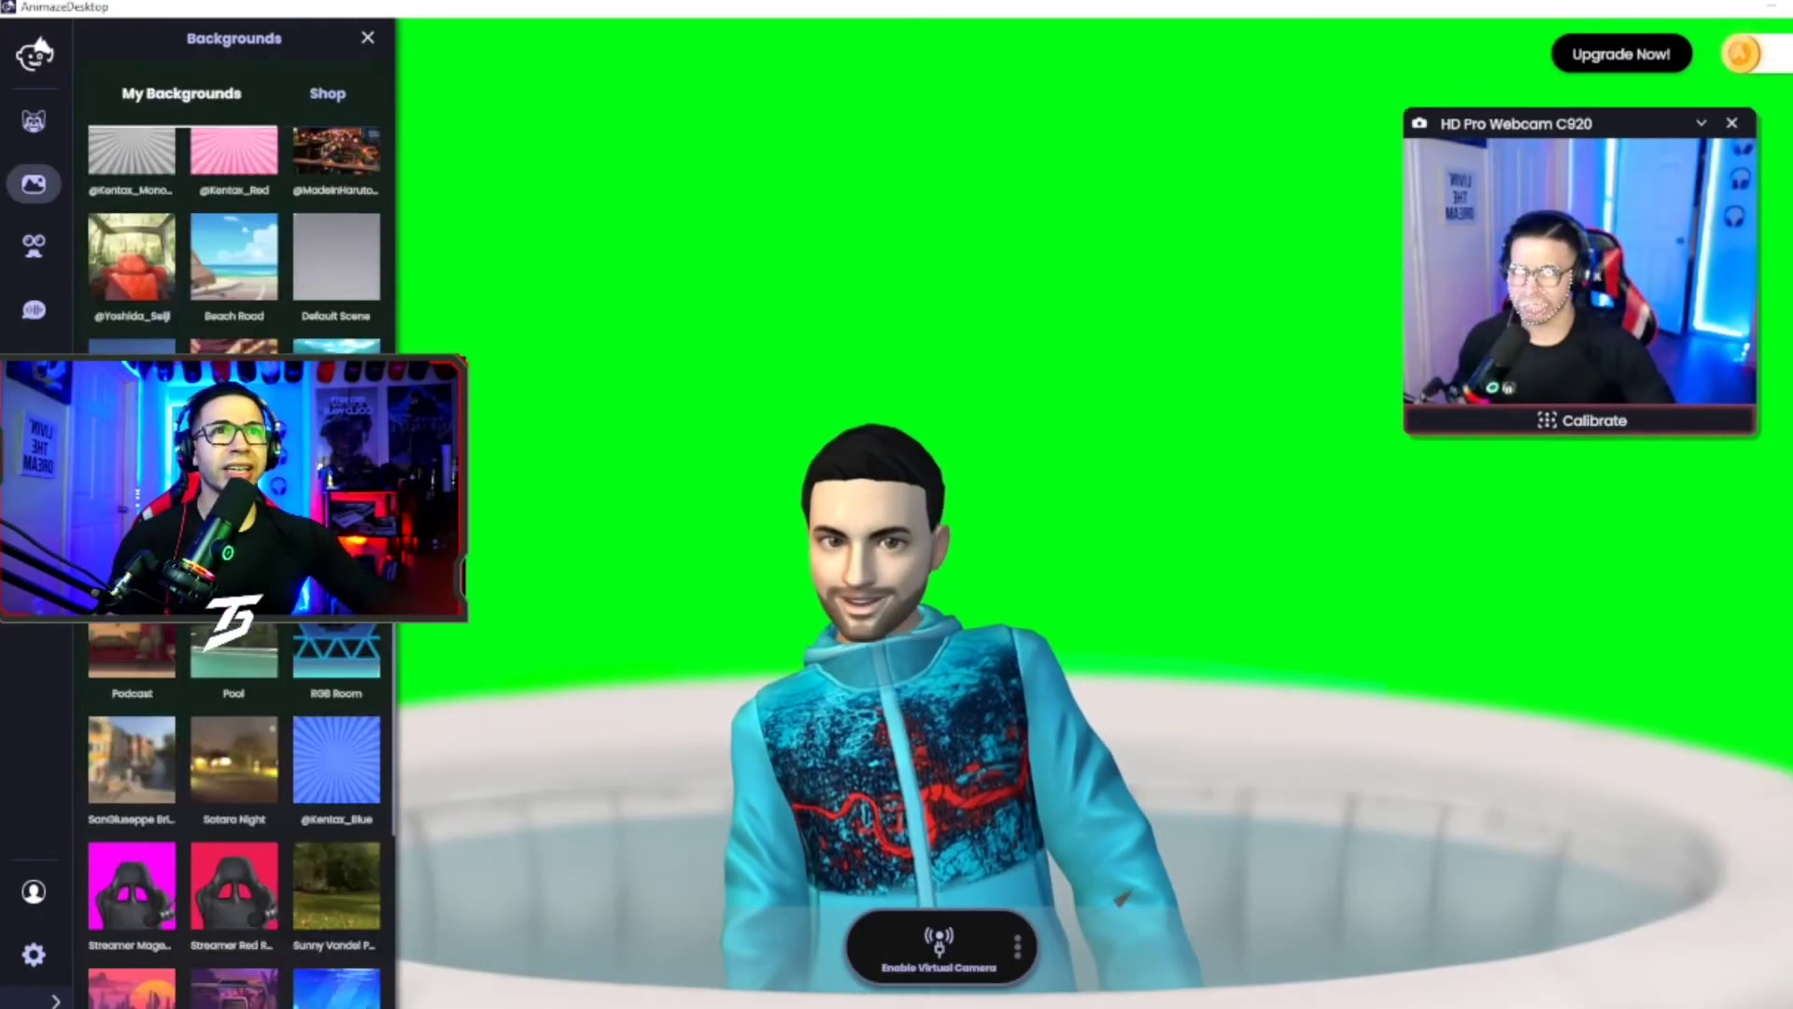
pyautogui.scroll(5, 233, 561)
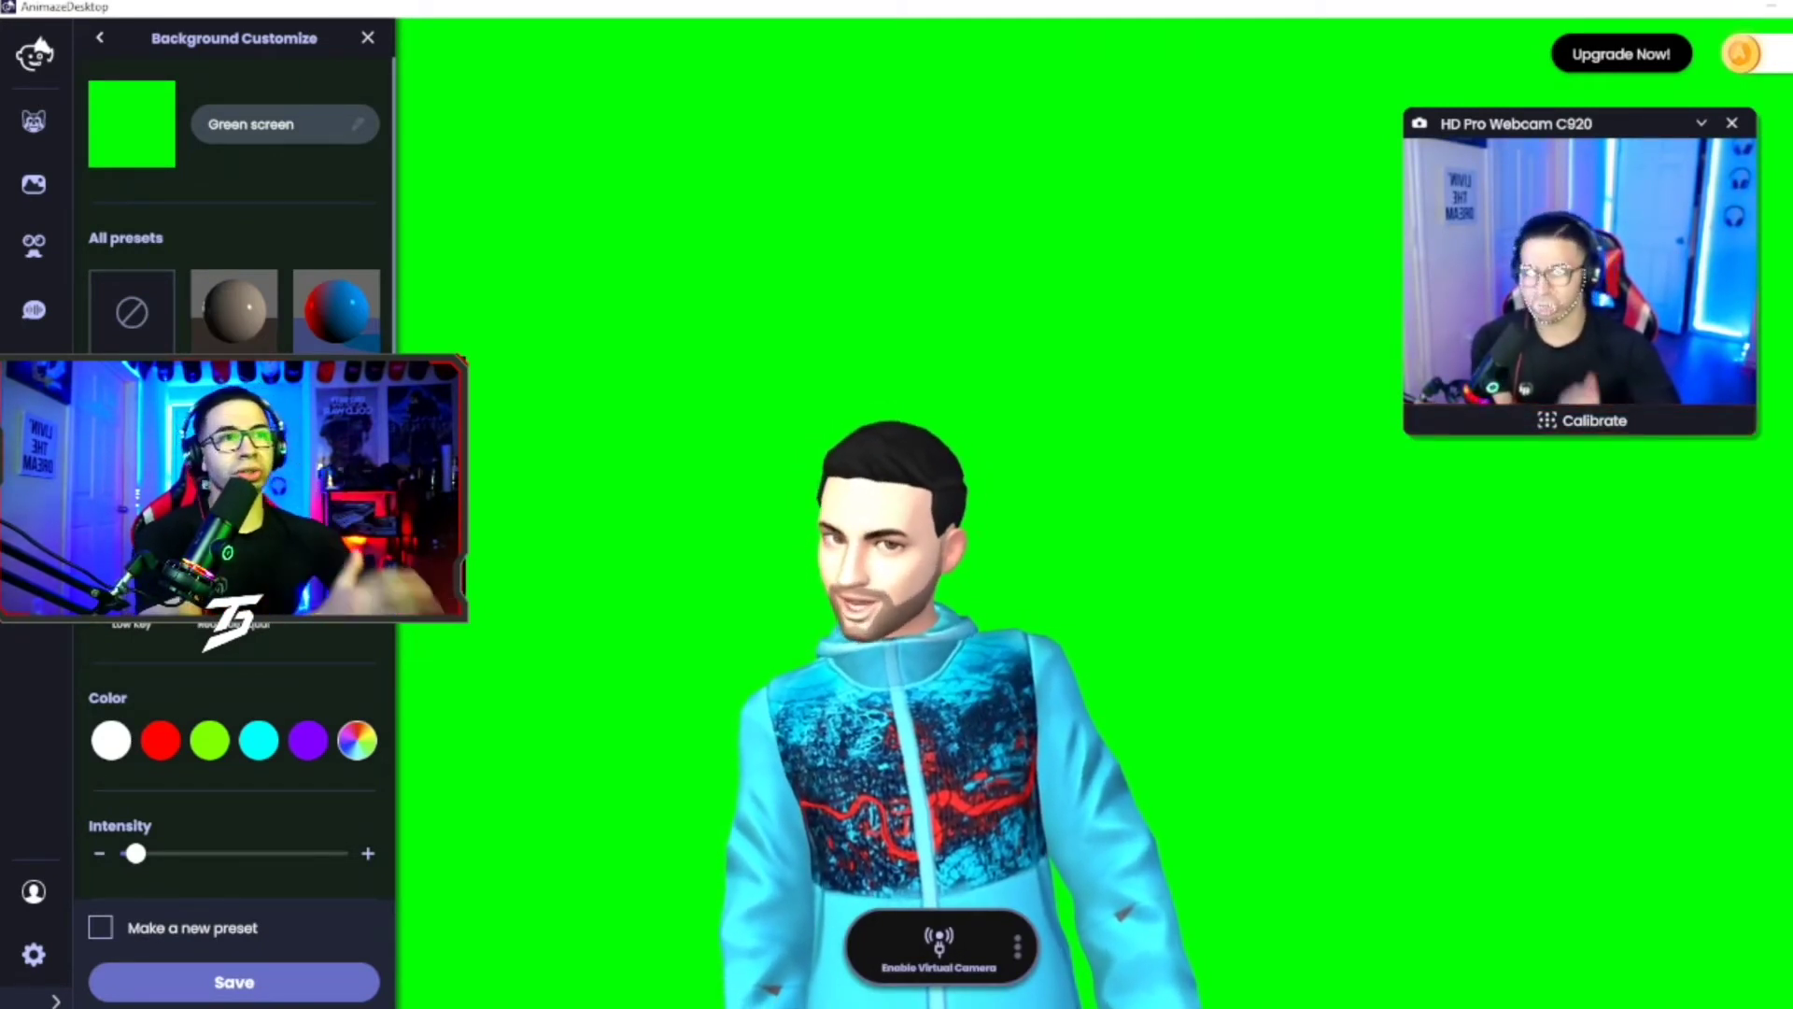
pyautogui.moveTo(1595, 155); pyautogui.dragTo(1633, 150)
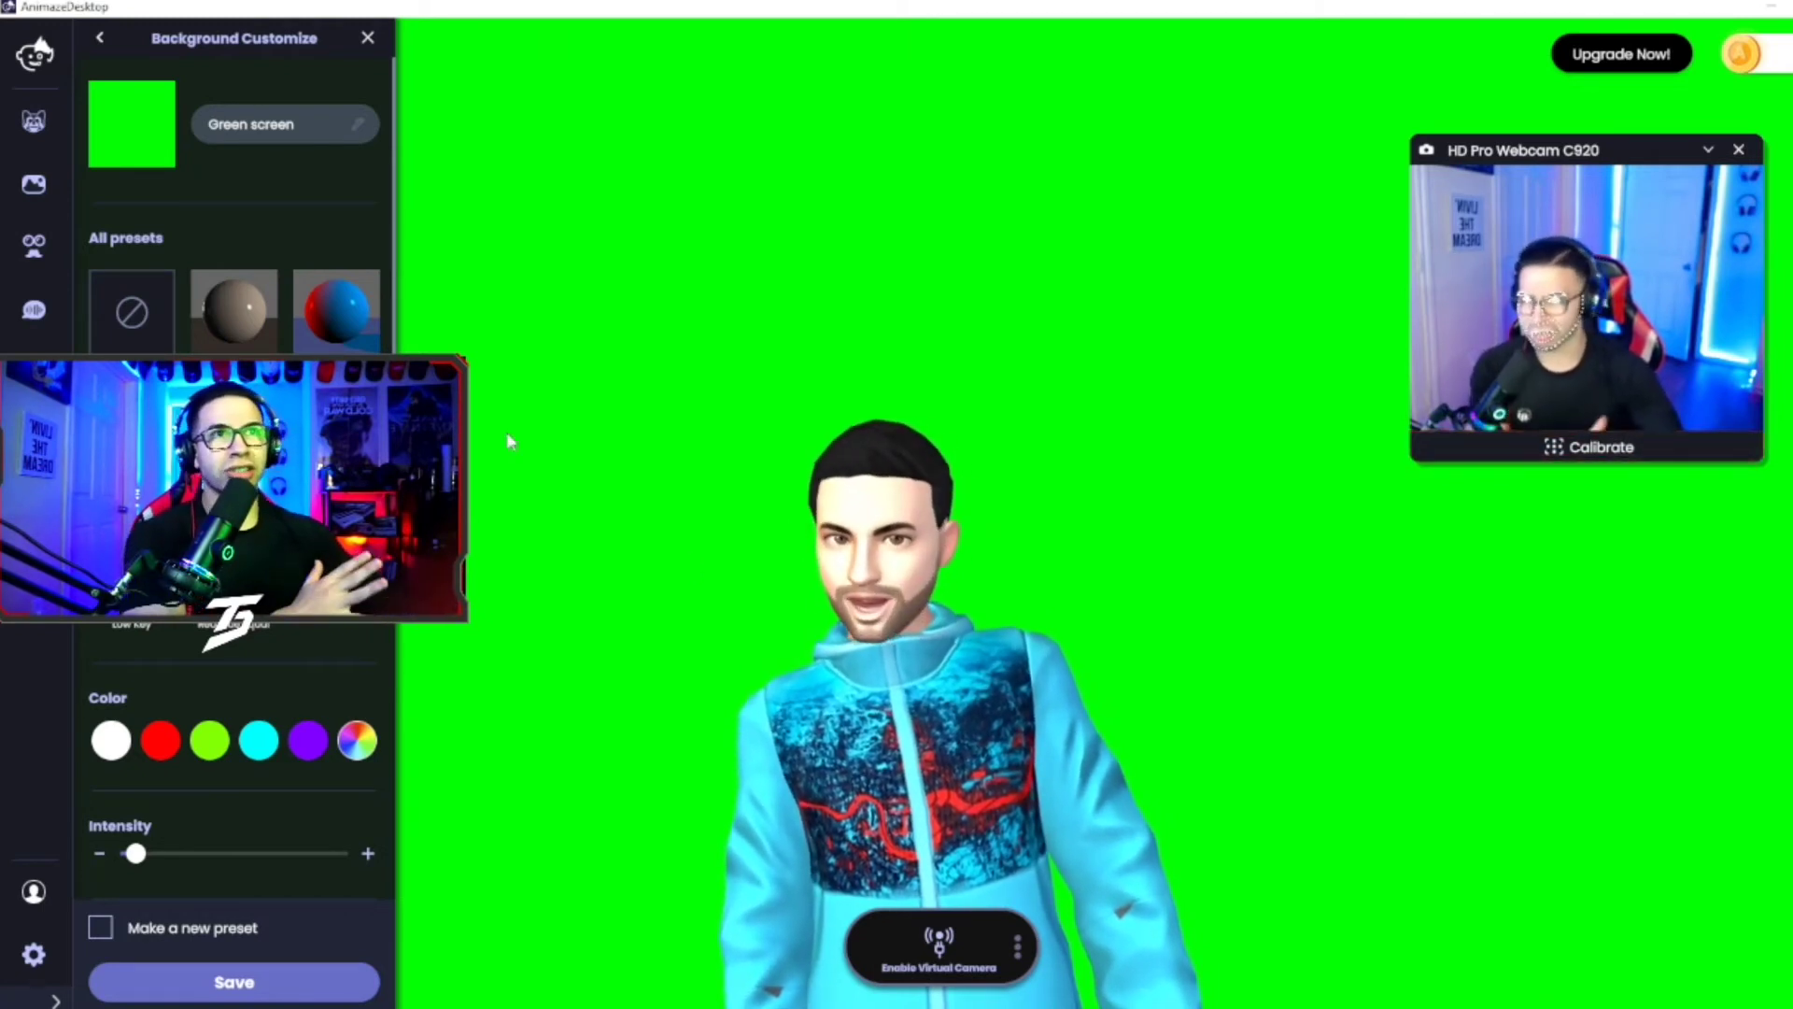
pyautogui.click(101, 39)
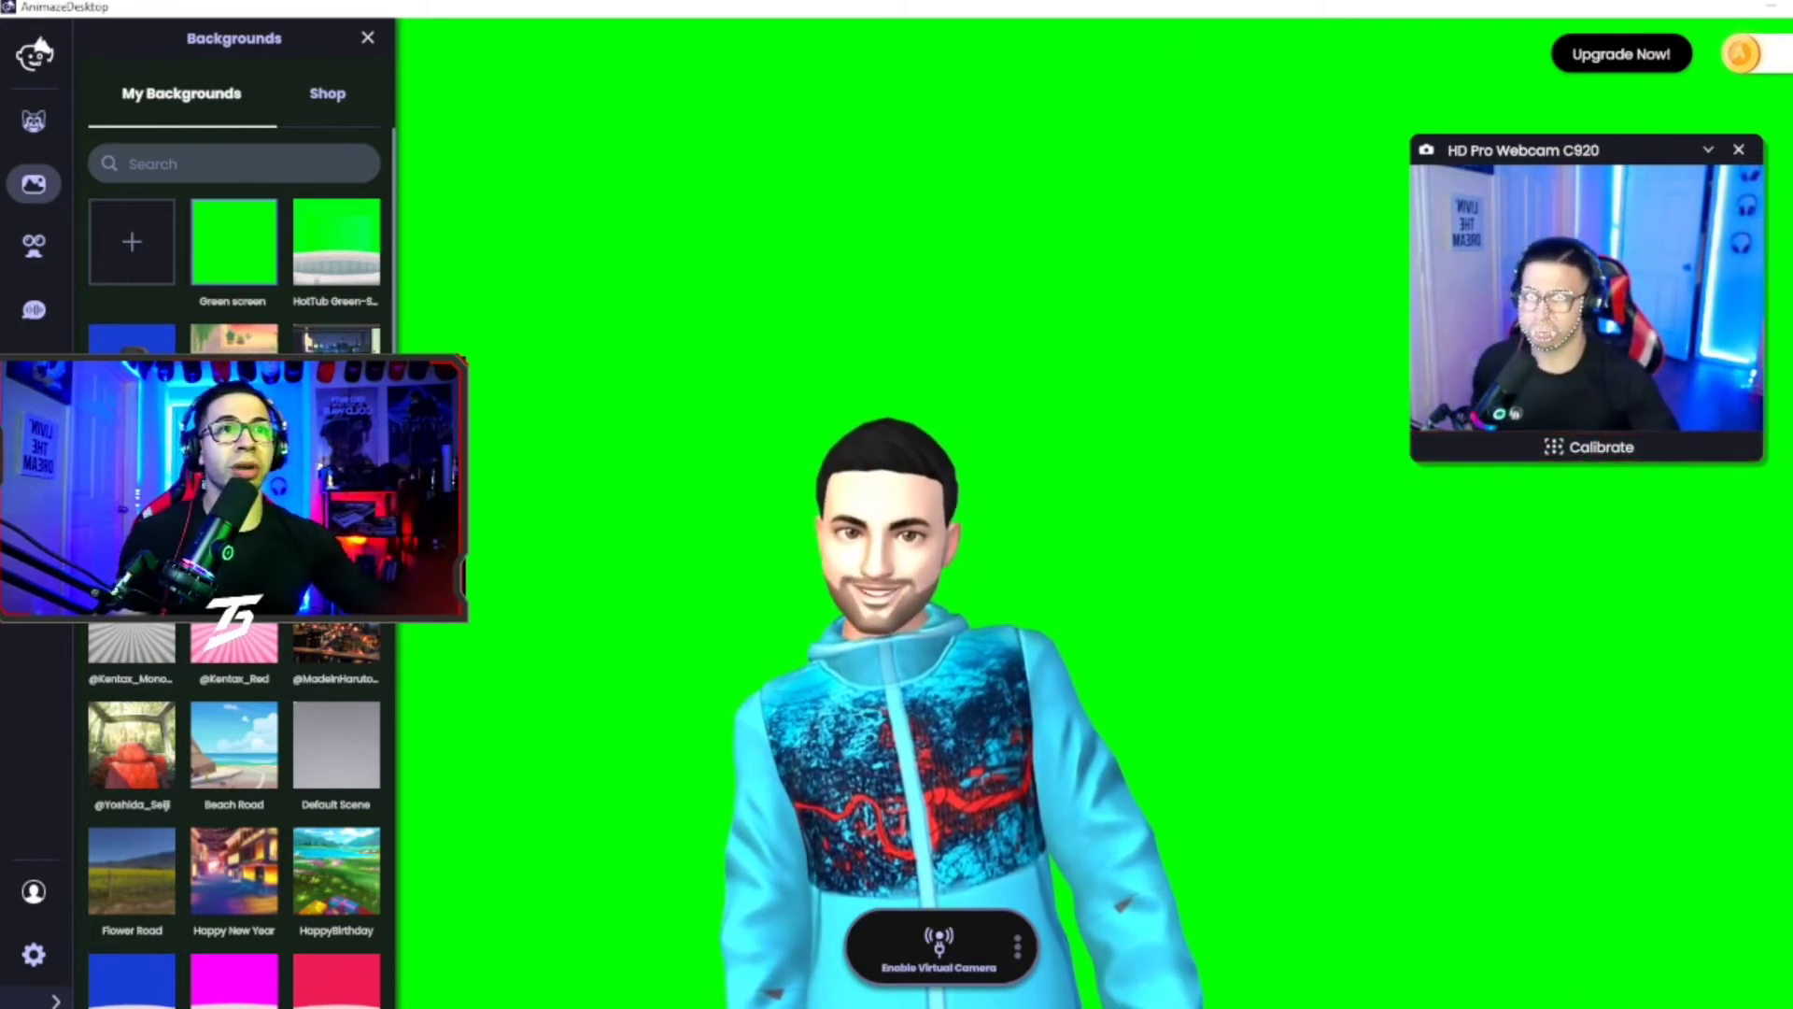
# Open the customization options of the plain Green screen background and return to the list of backgrounds
pyautogui.click(232, 255)
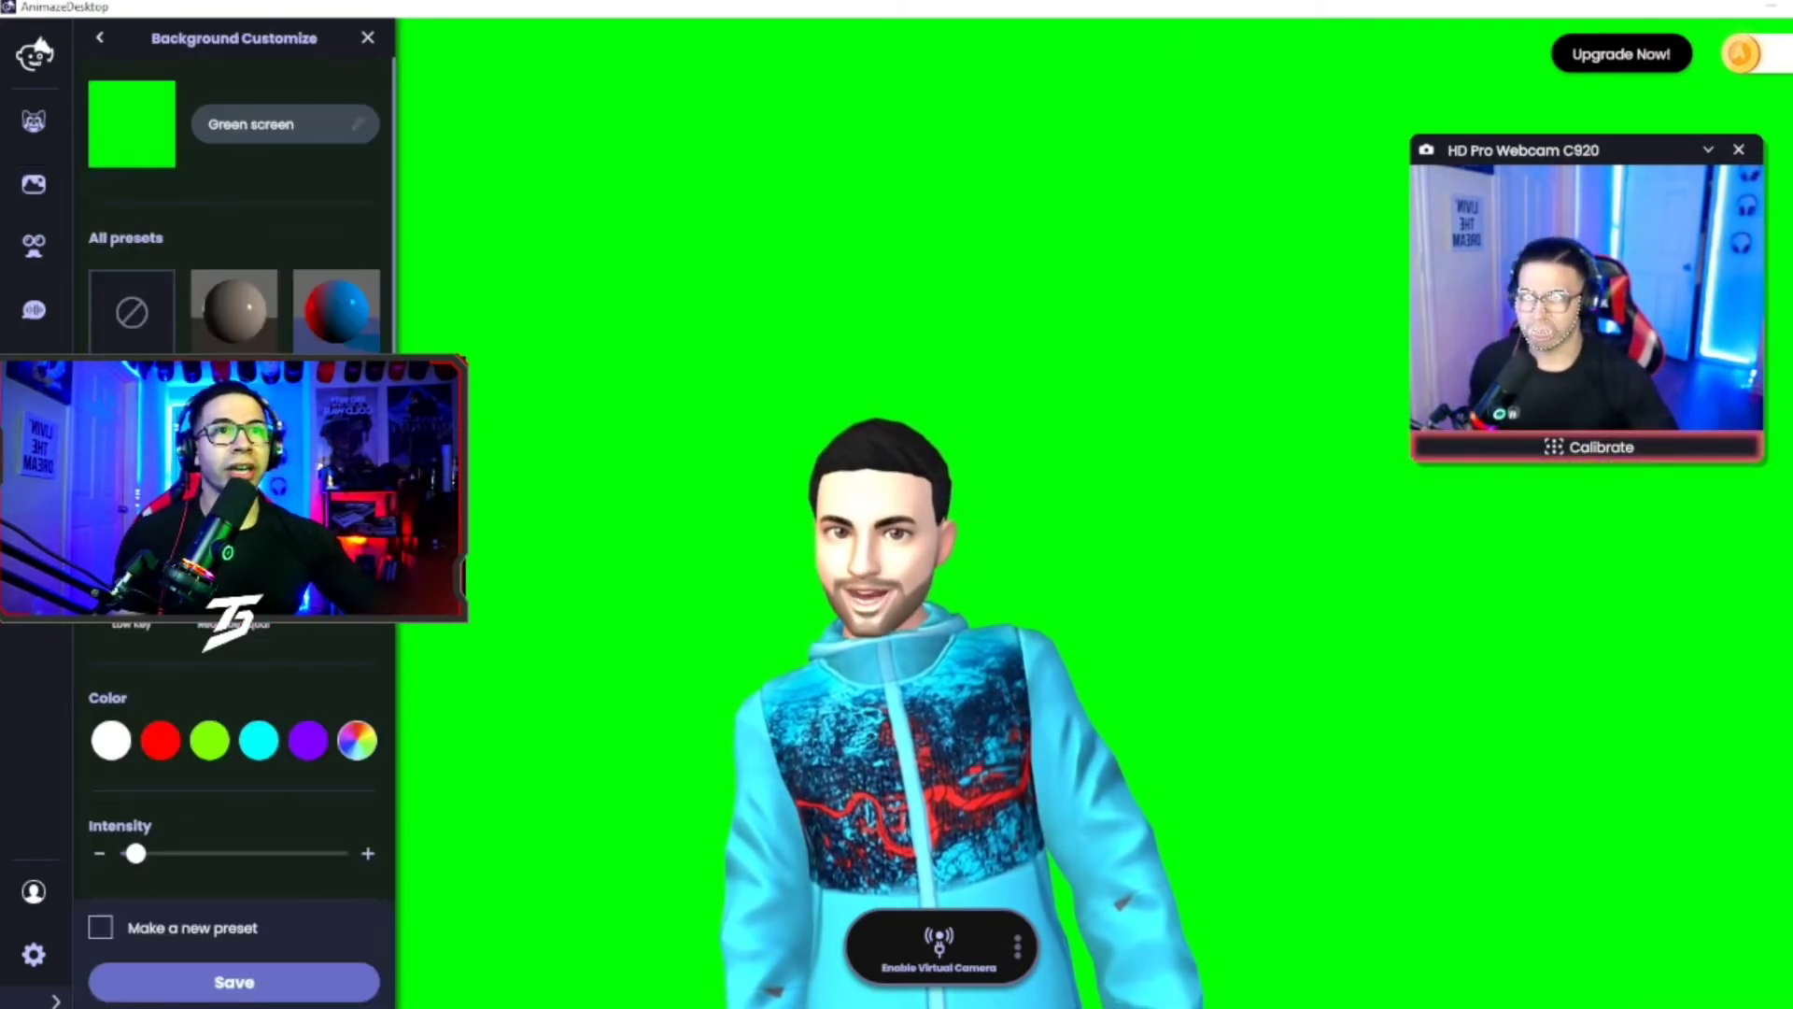
pyautogui.click(94, 39)
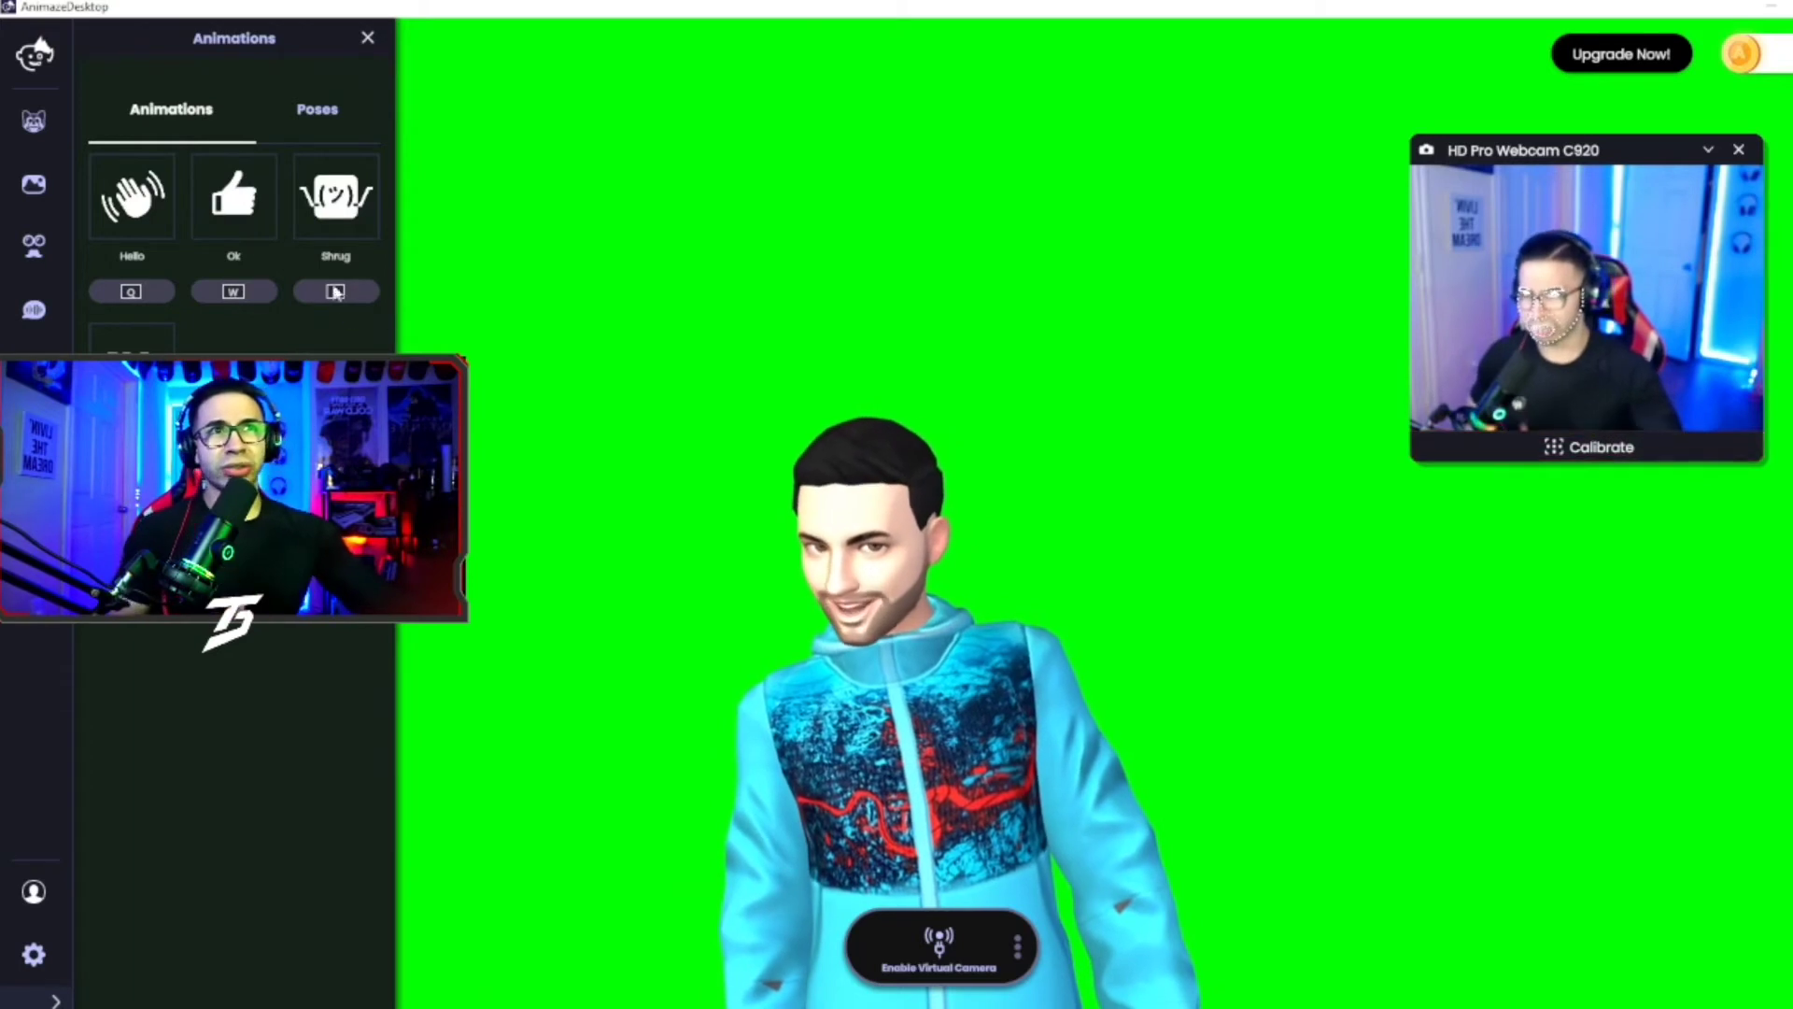
# Check the available avatar poses and play the Hello, Ok, Shrug and fourth animations on the avatar
pyautogui.click(301, 112)
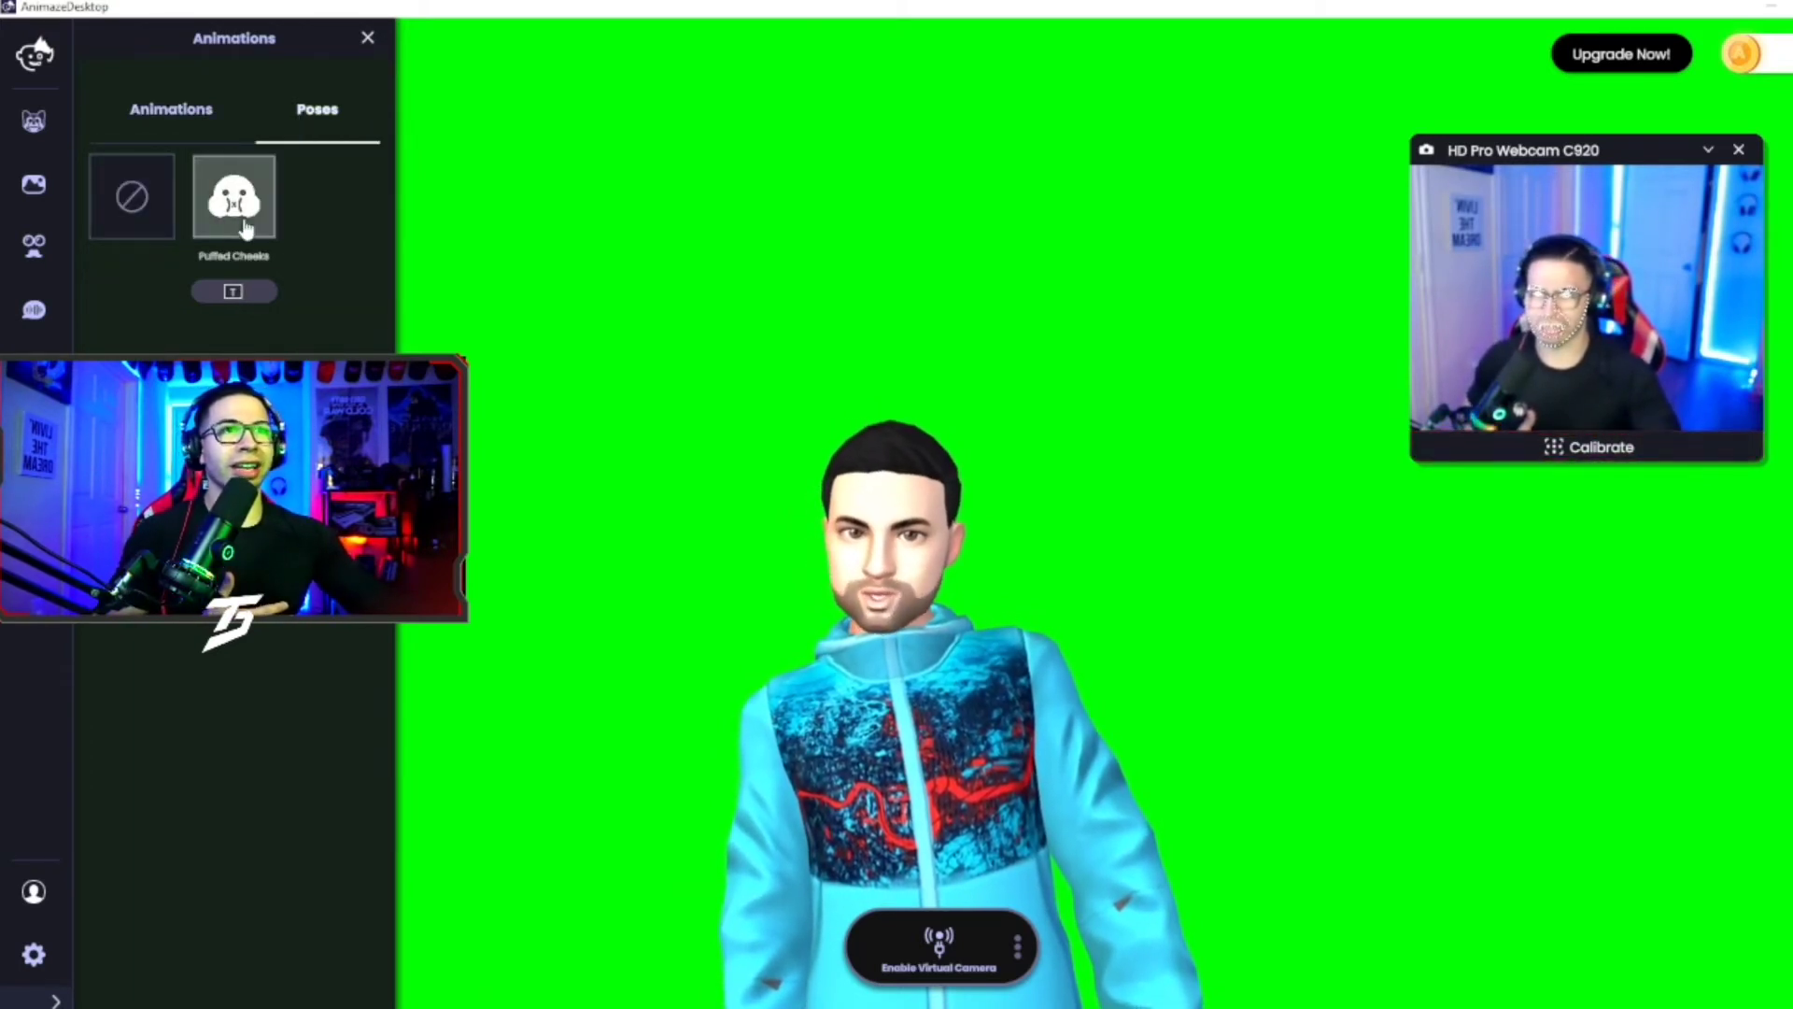
pyautogui.click(173, 111)
pyautogui.click(134, 201)
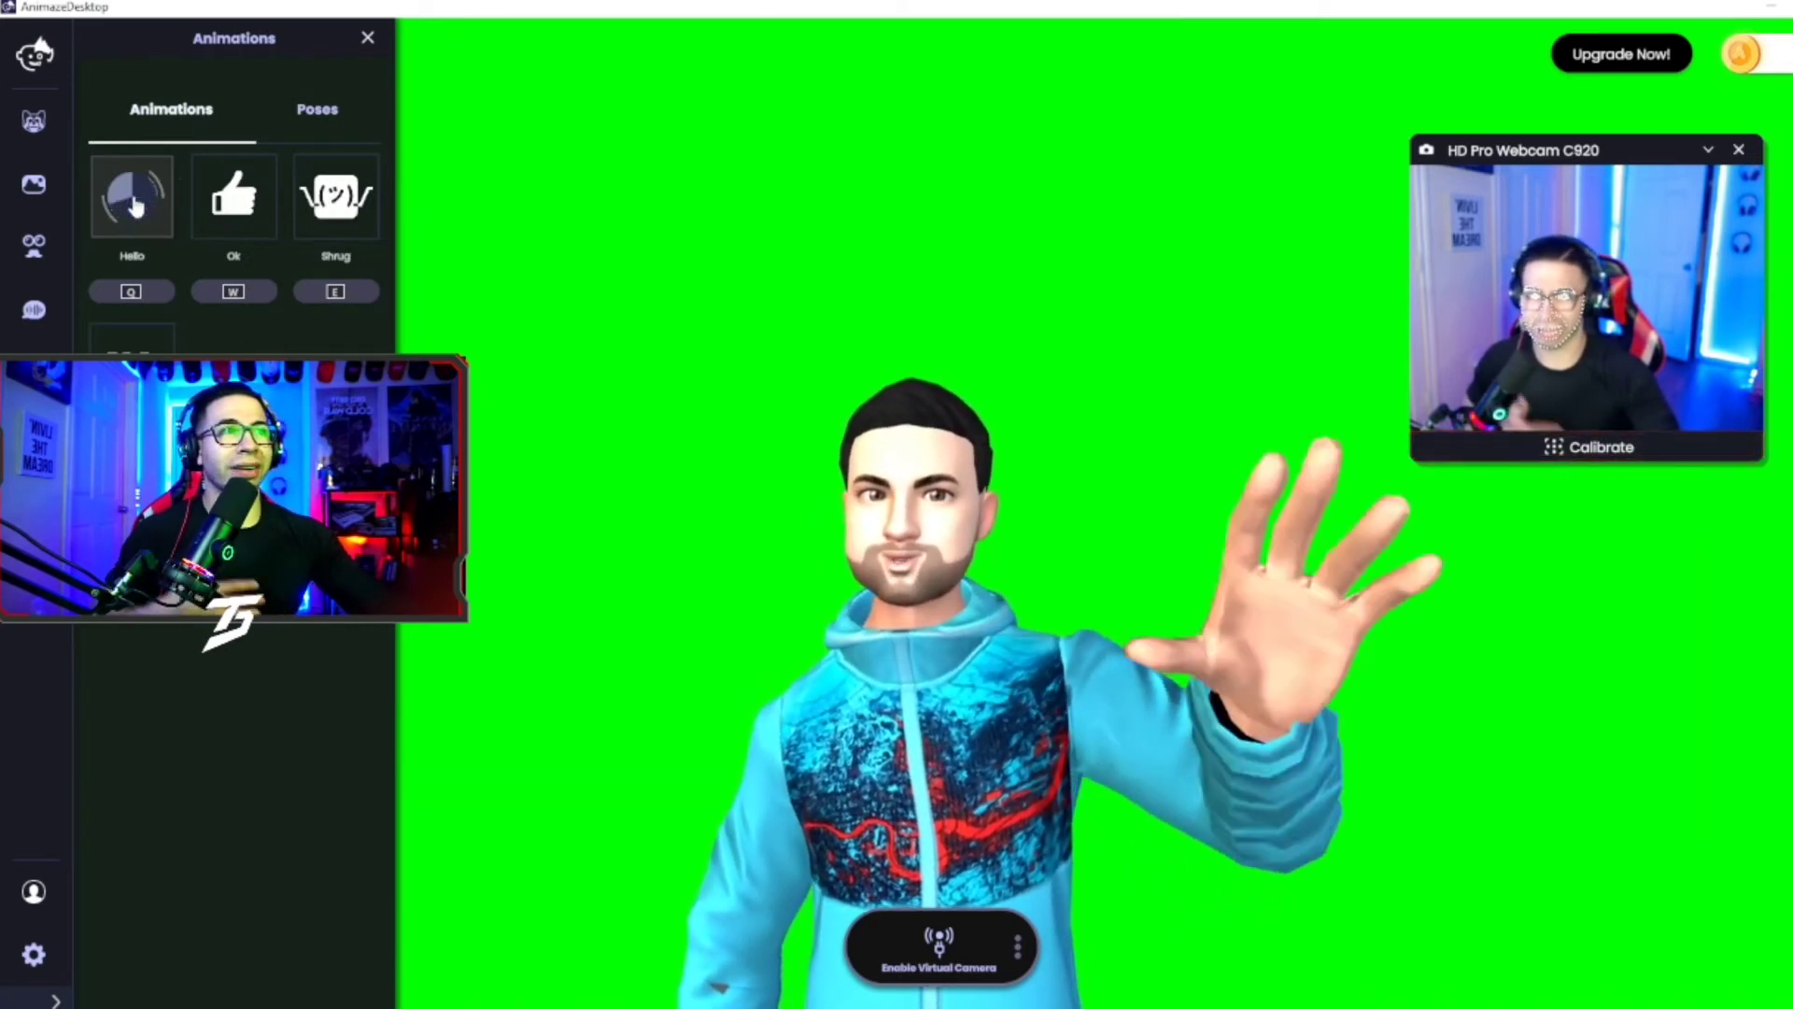
pyautogui.click(311, 112)
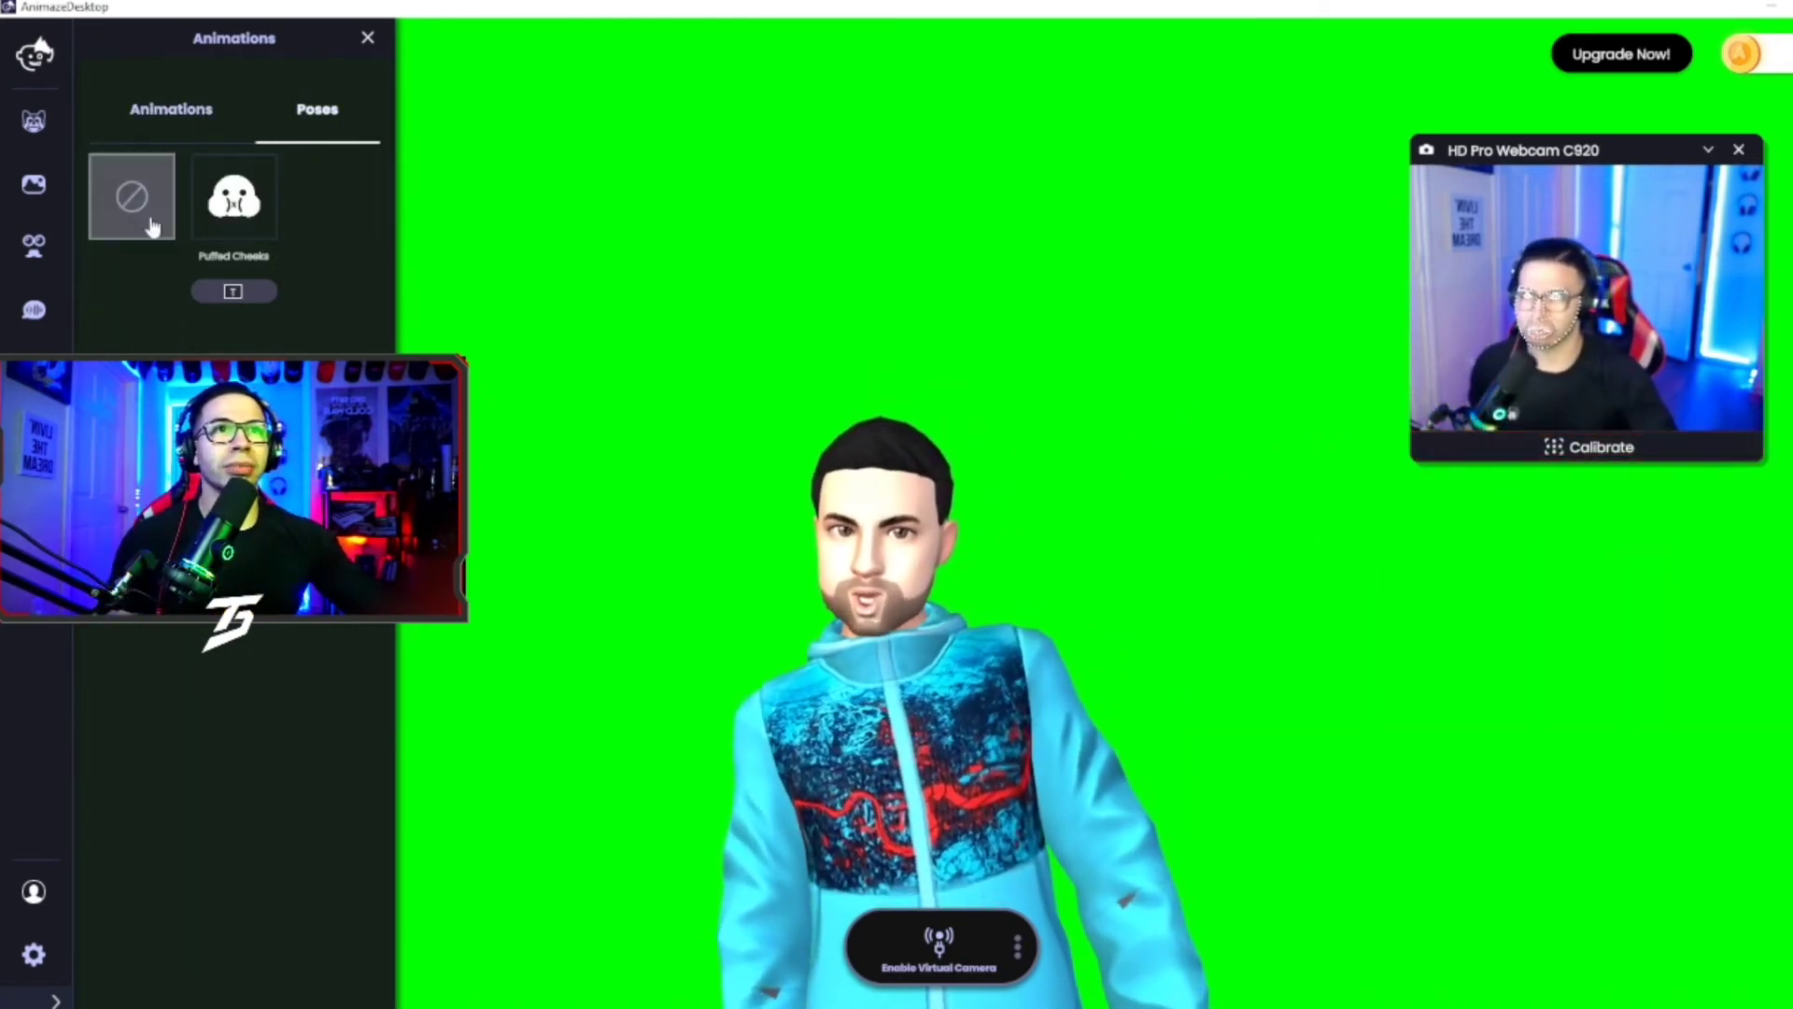
pyautogui.click(204, 119)
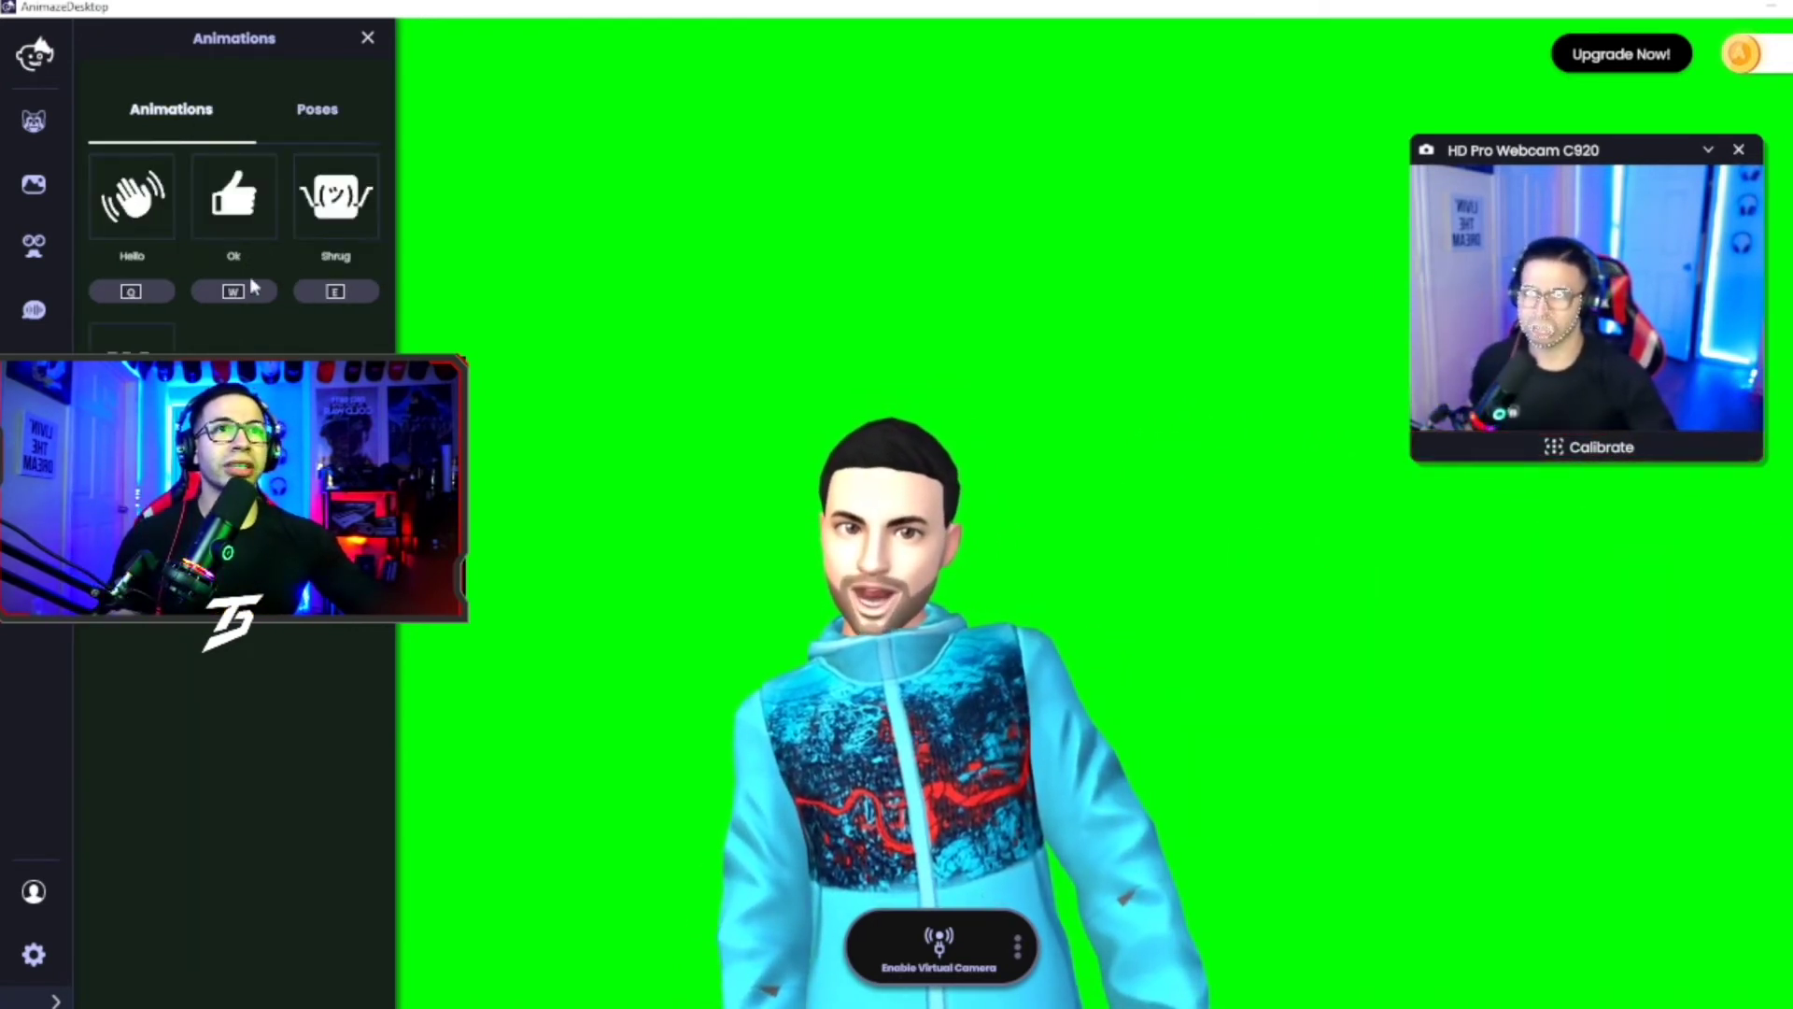
pyautogui.click(248, 217)
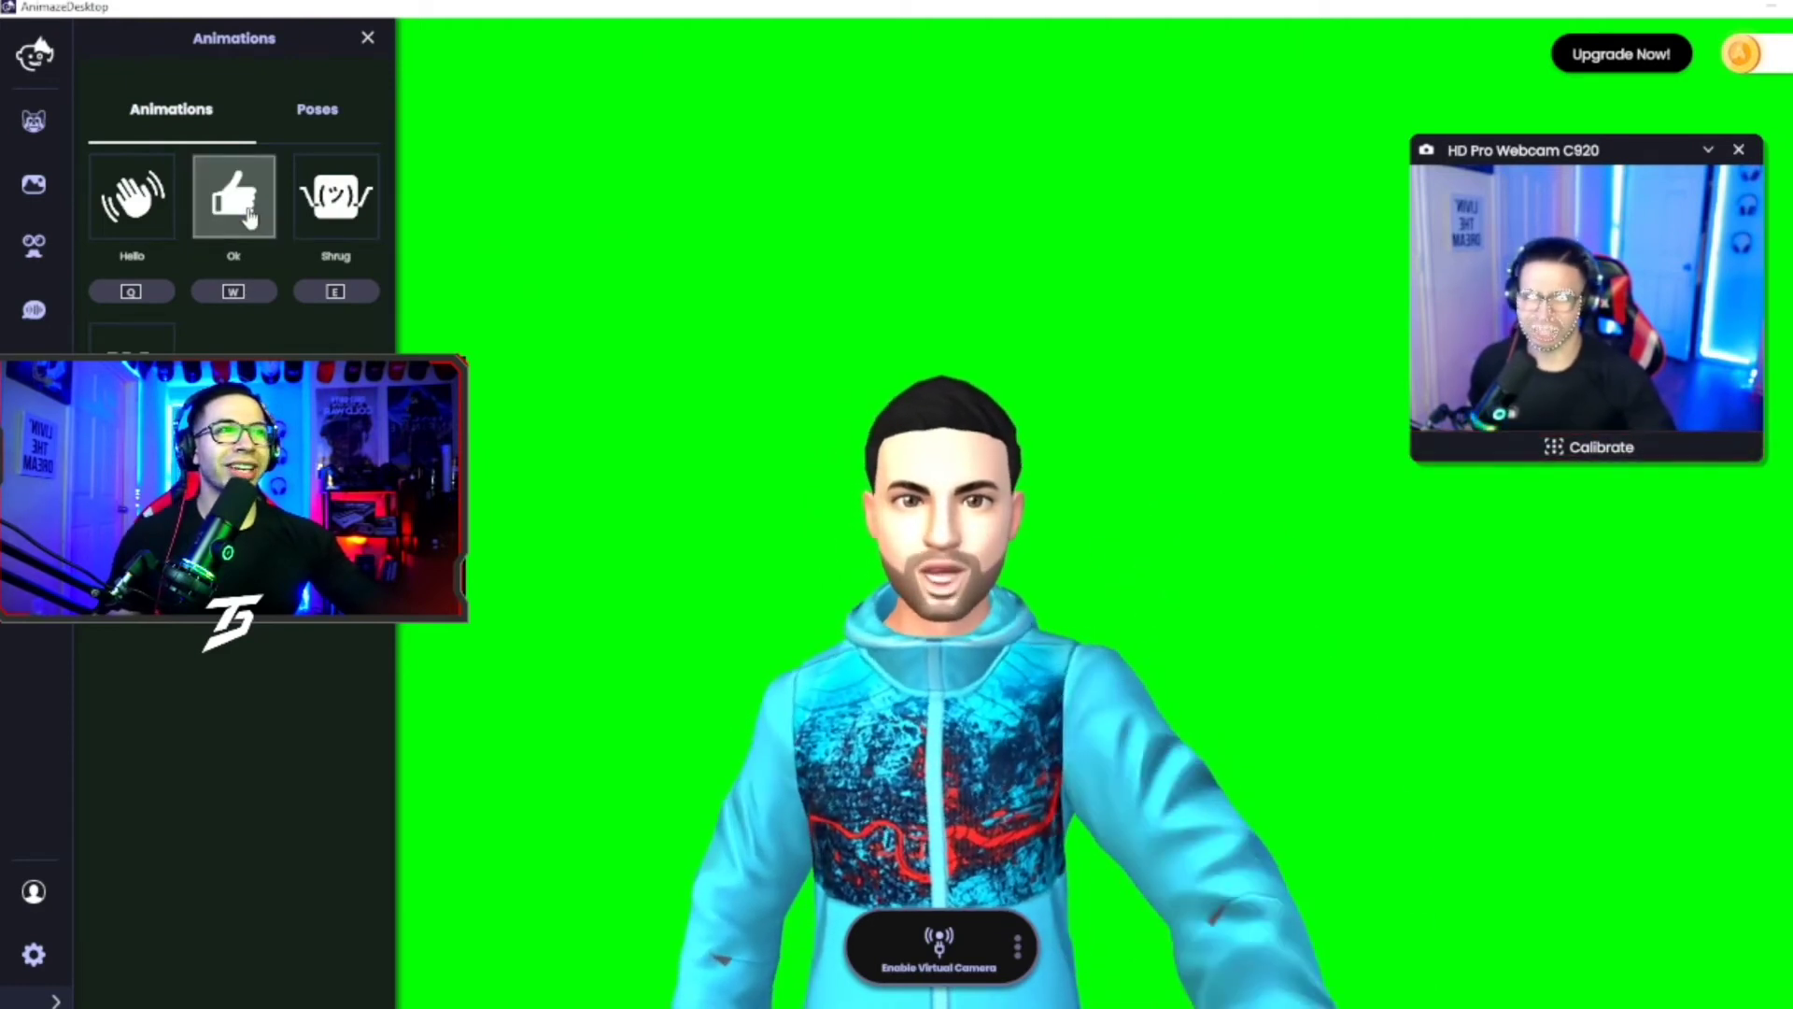
pyautogui.click(320, 216)
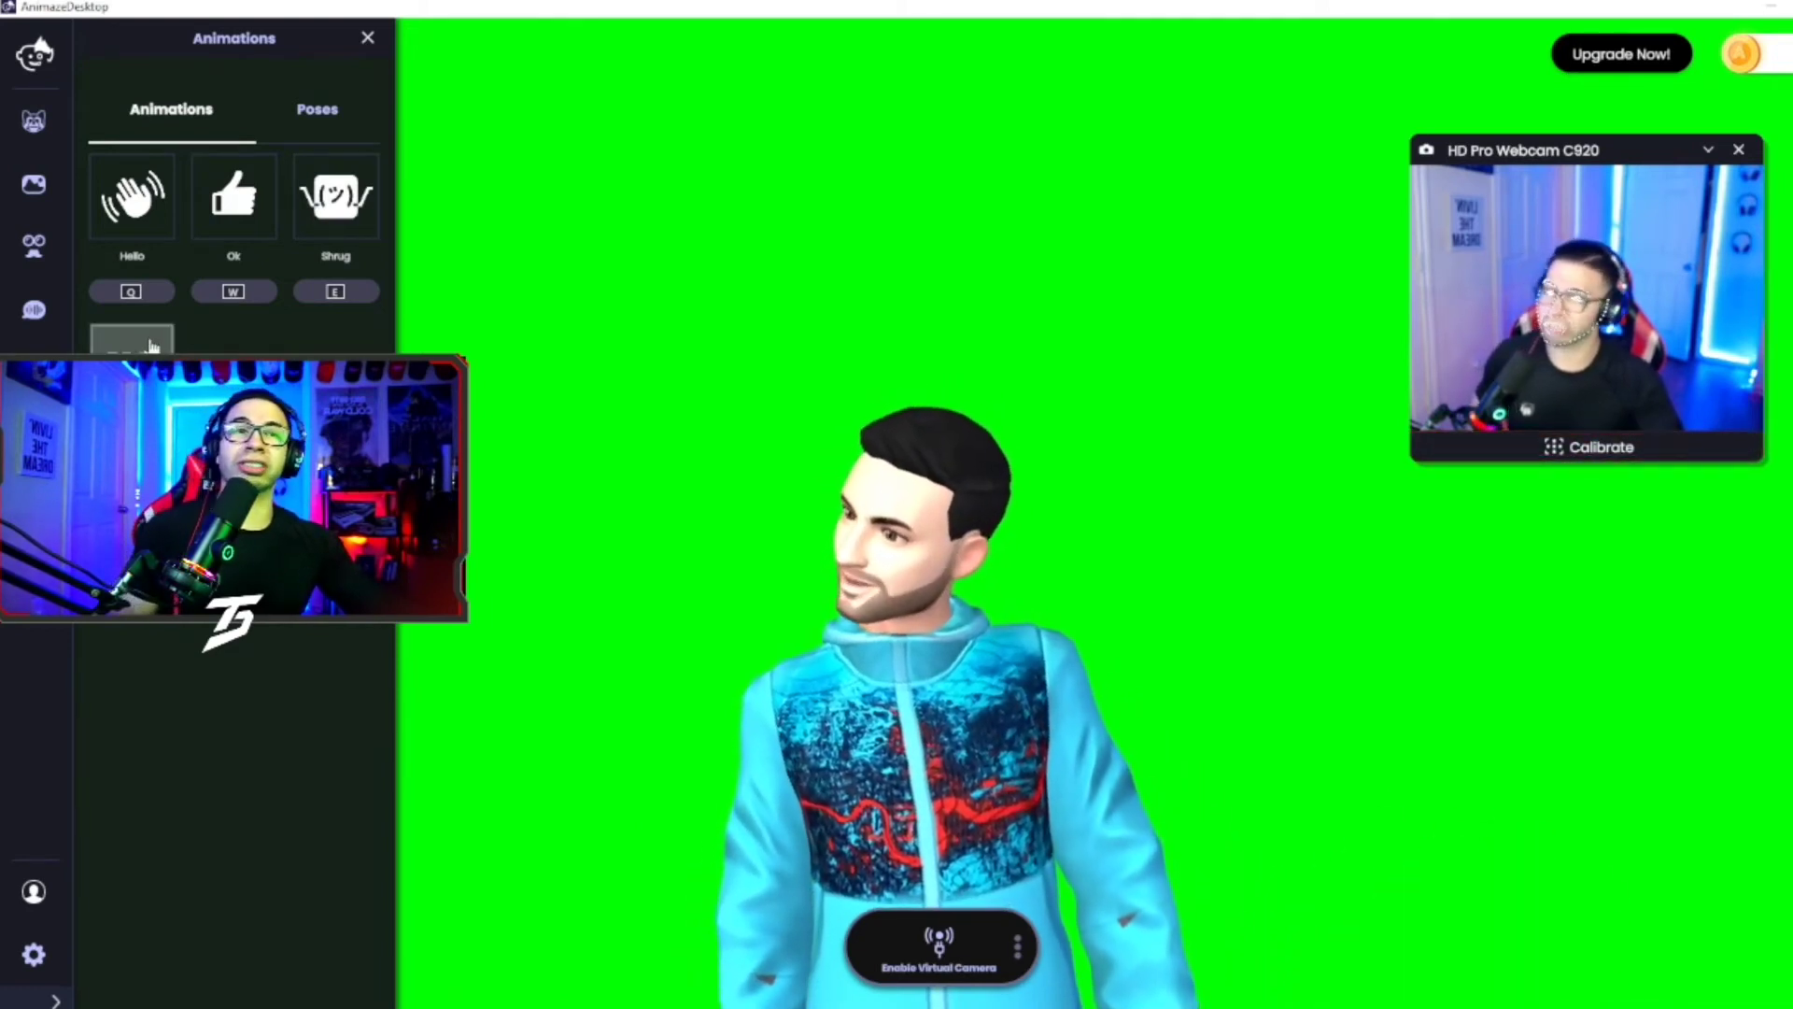
pyautogui.click(151, 347)
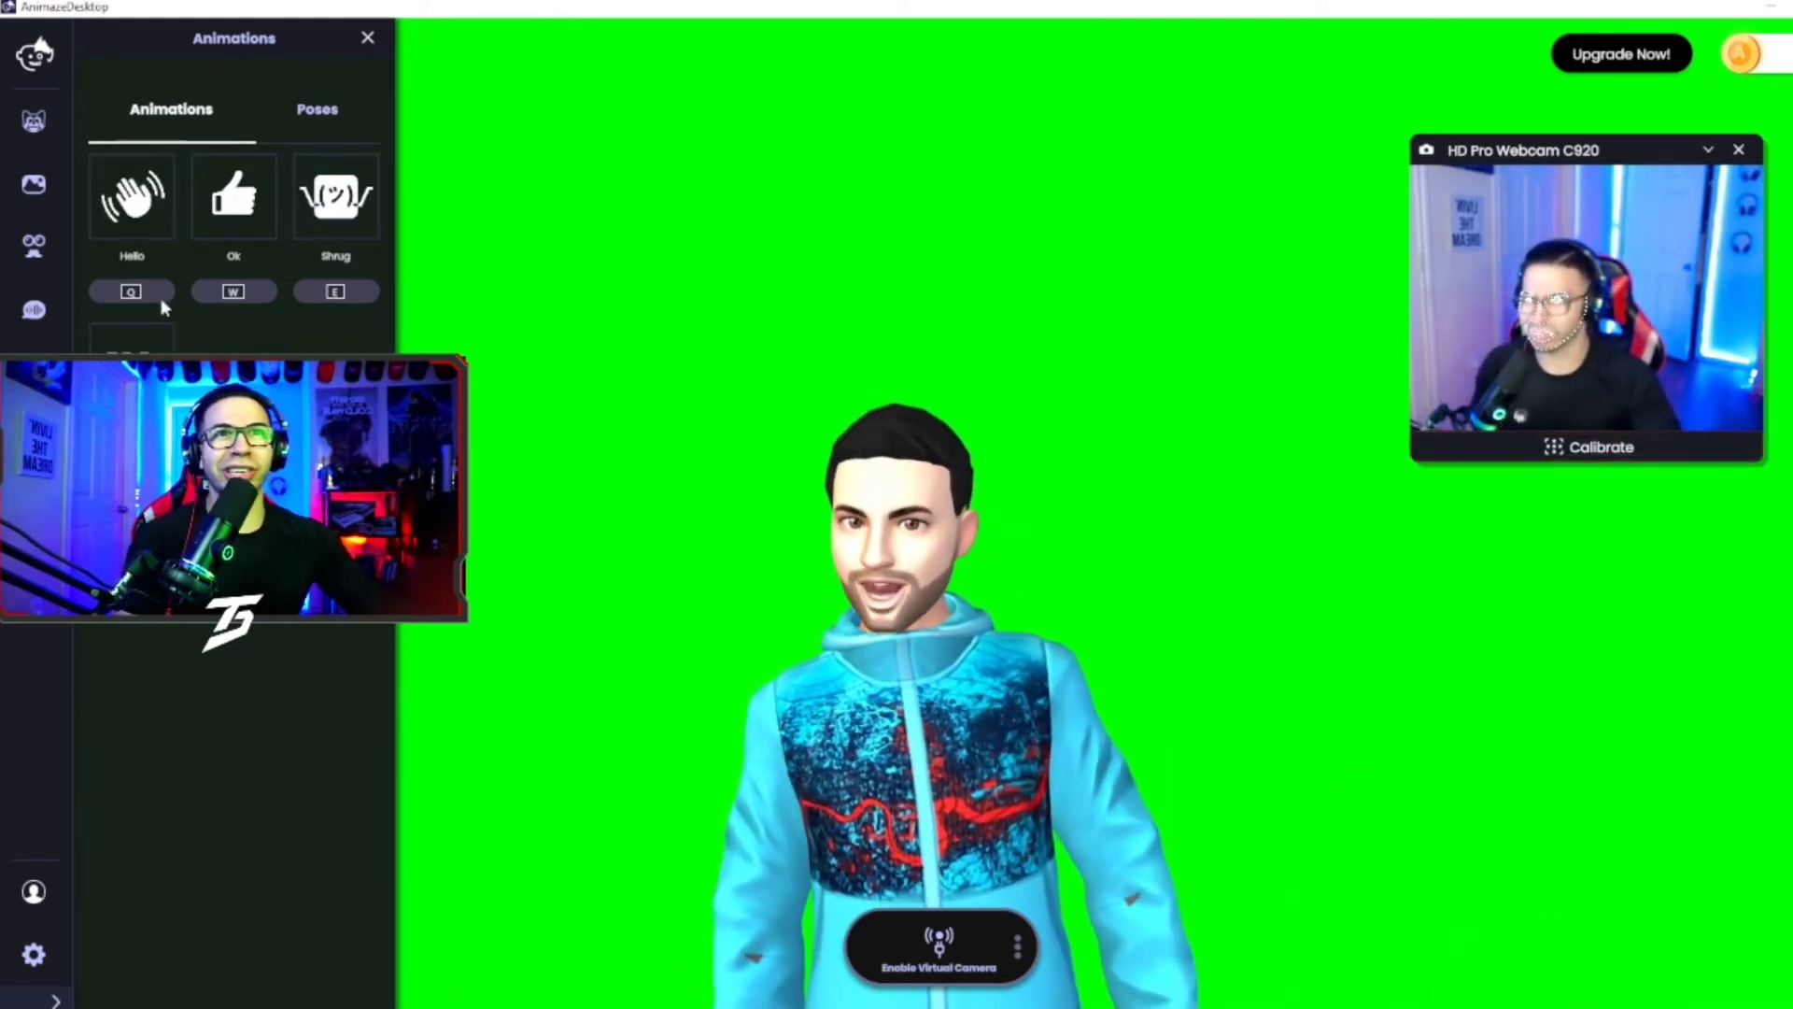
# Look over the stream action save slots and the preloaded emotes
pyautogui.click(34, 434)
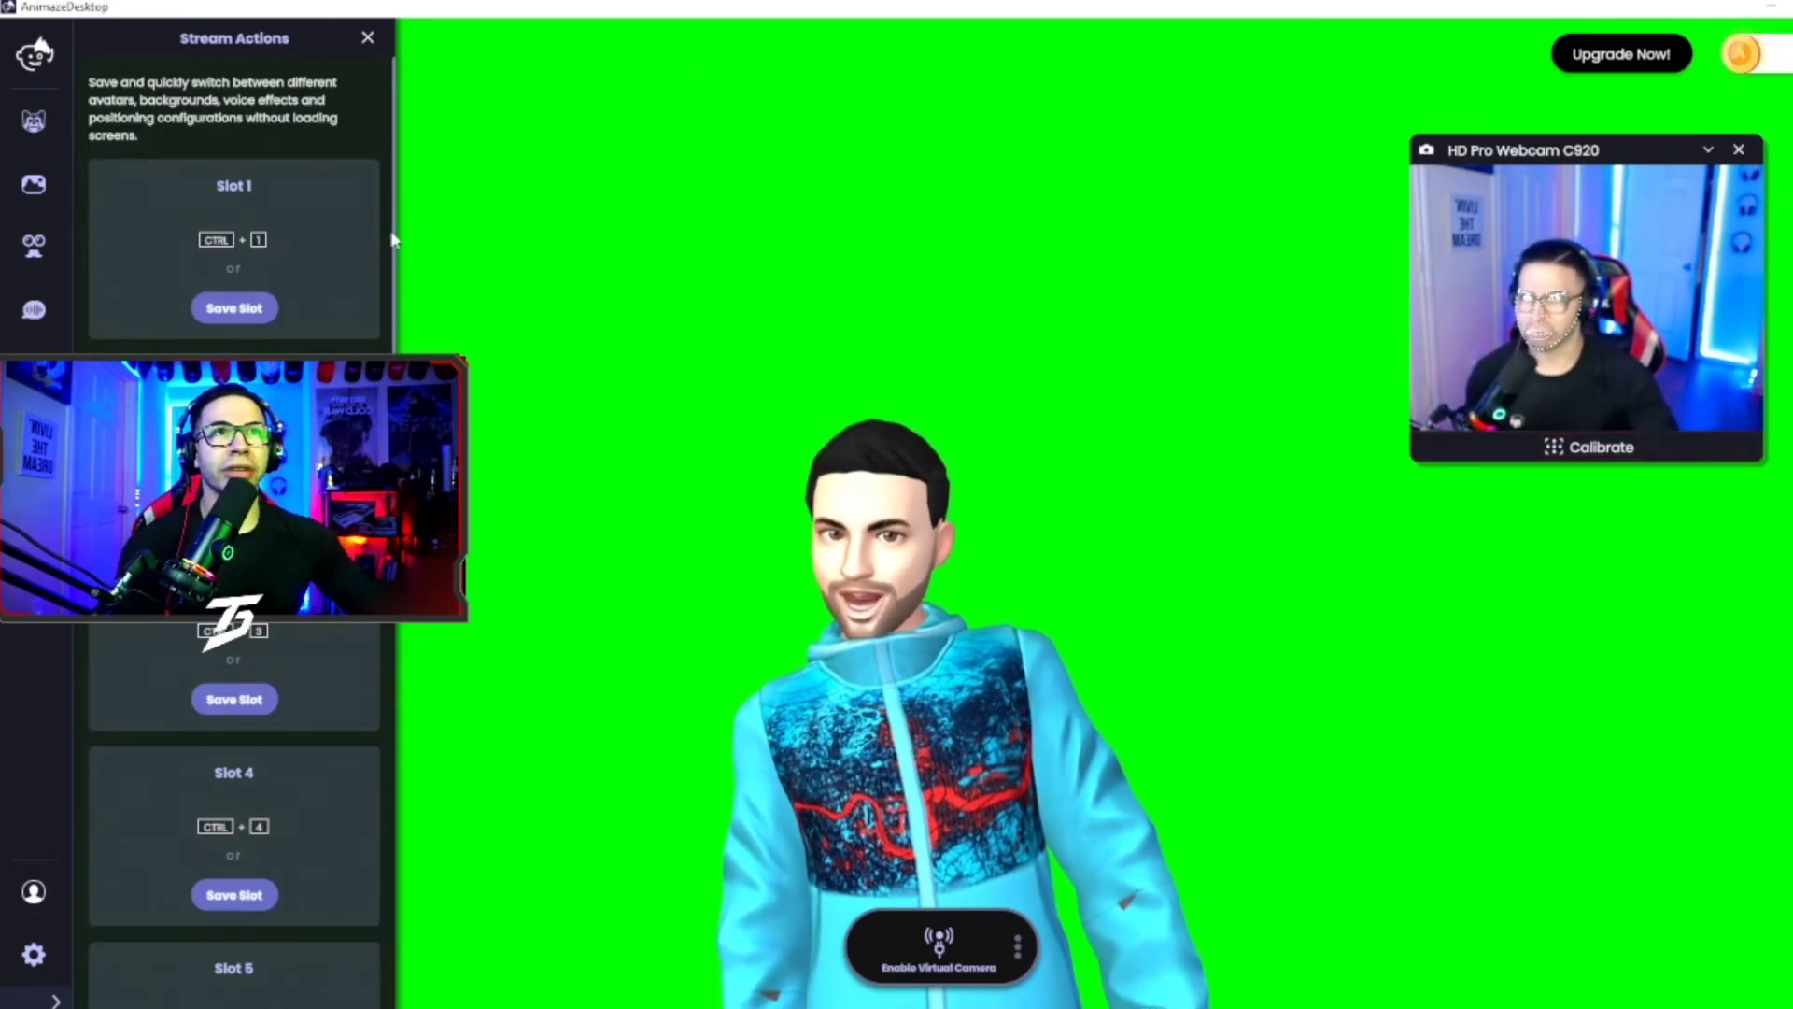
pyautogui.click(34, 372)
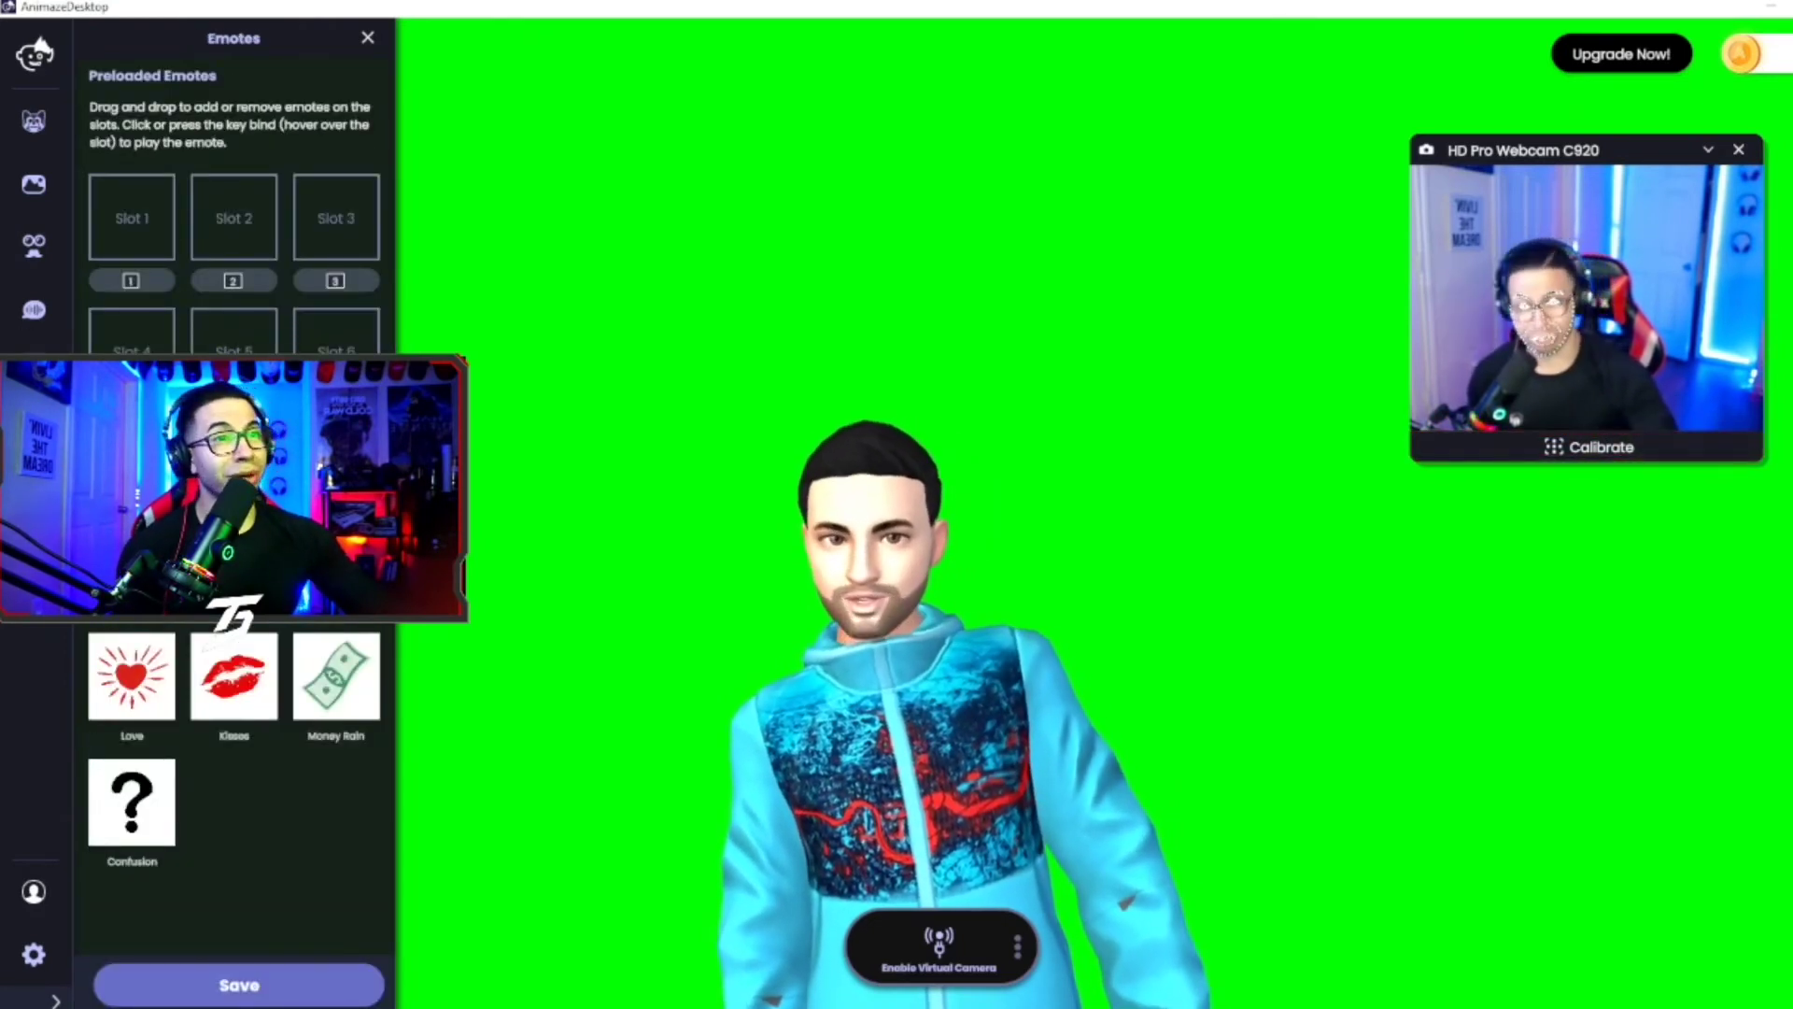
# Preview the Robotic voice effect, discard the voice changes and return to the owned backgrounds
pyautogui.click(33, 309)
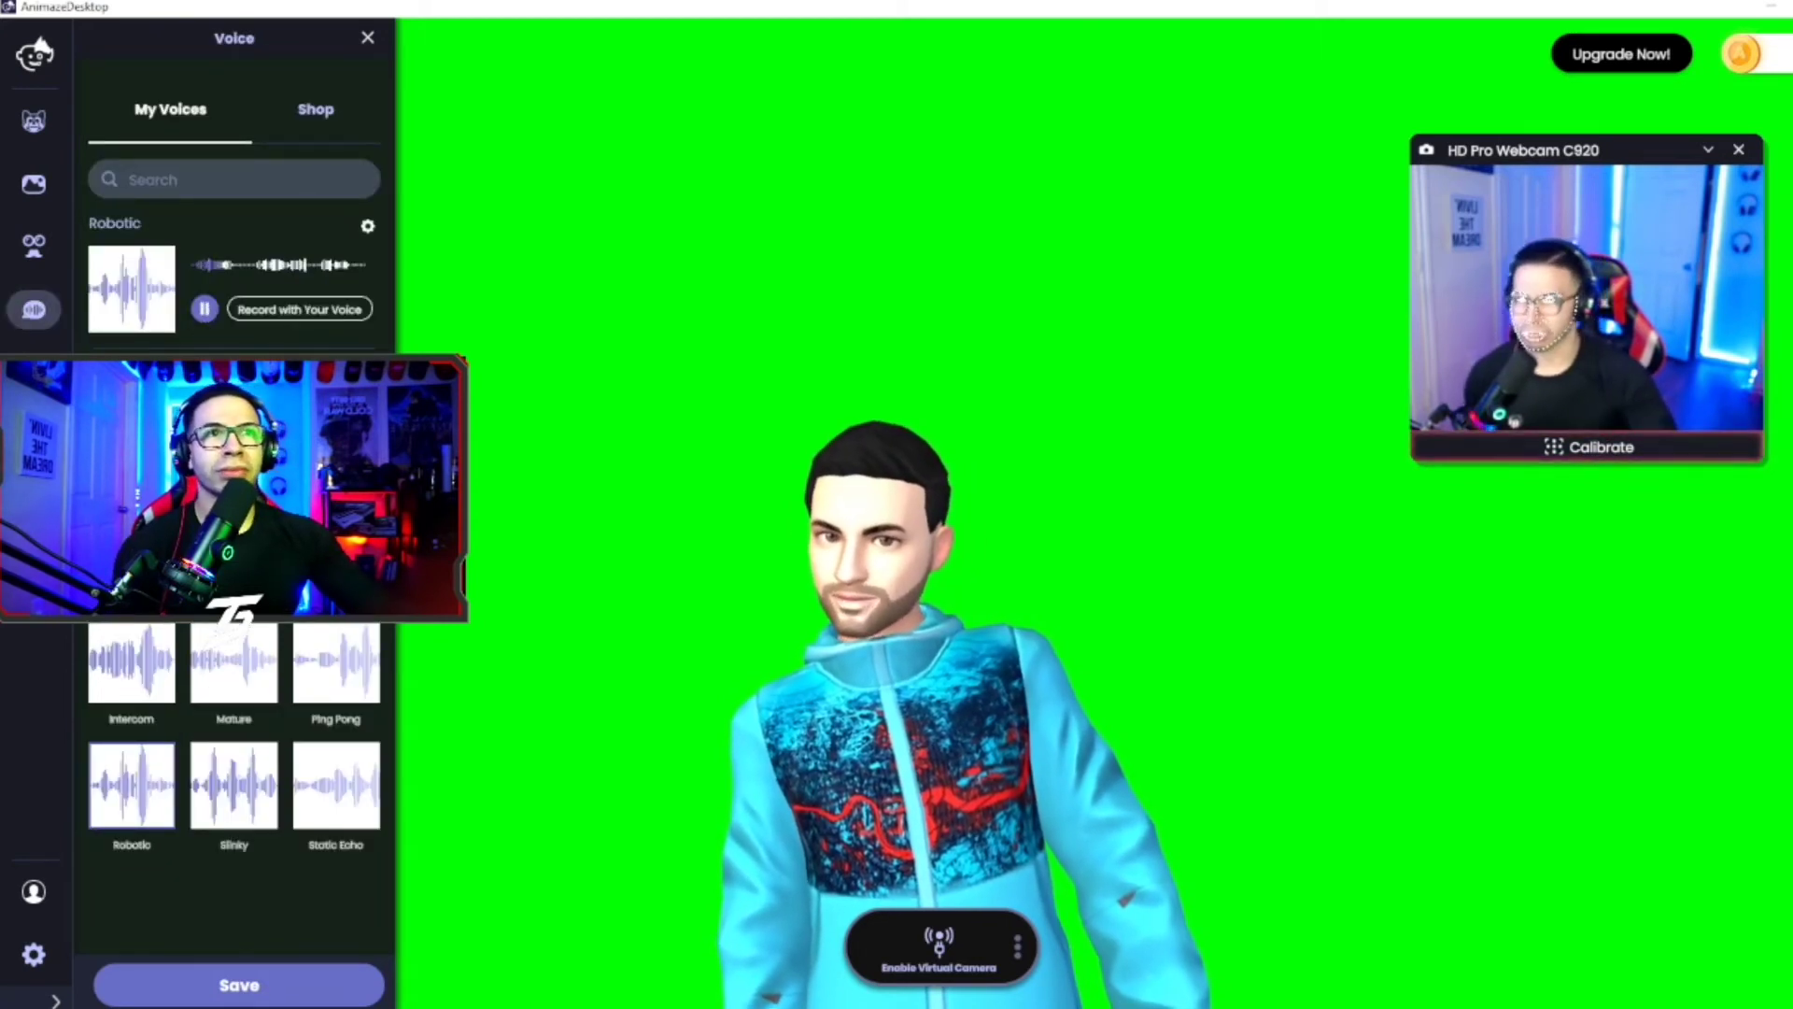
pyautogui.click(206, 311)
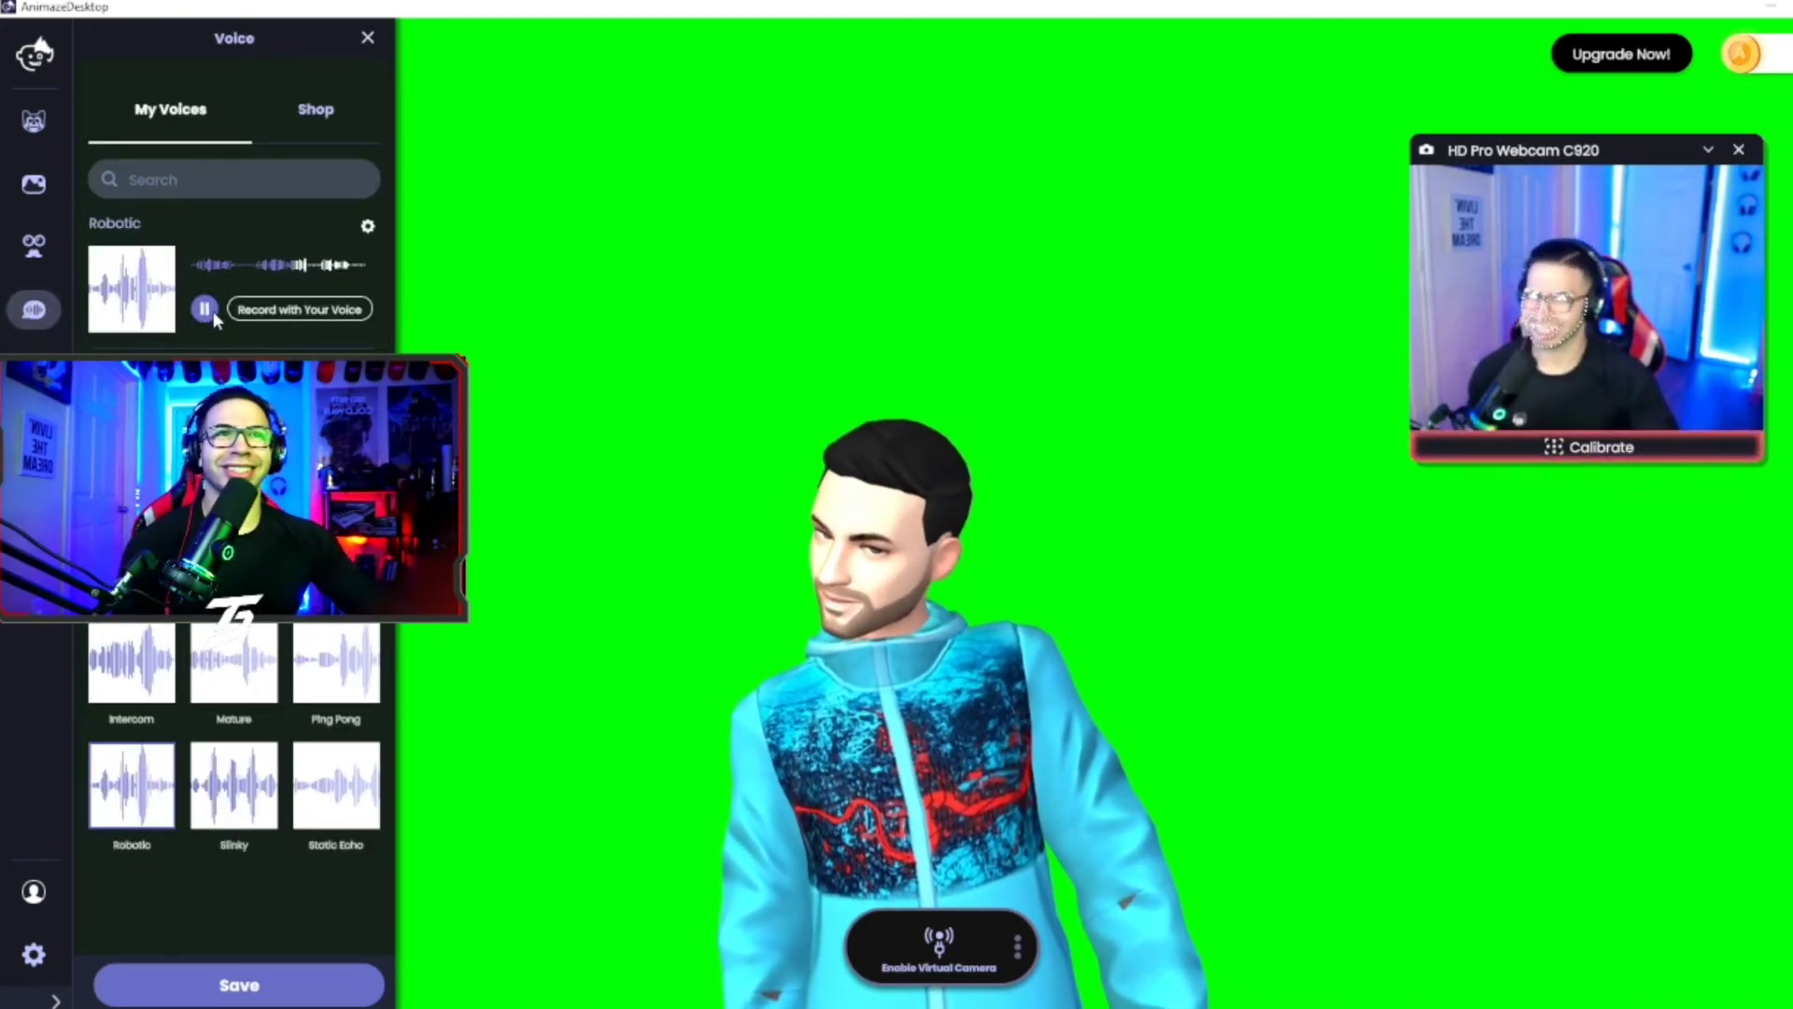
pyautogui.click(34, 245)
pyautogui.click(34, 184)
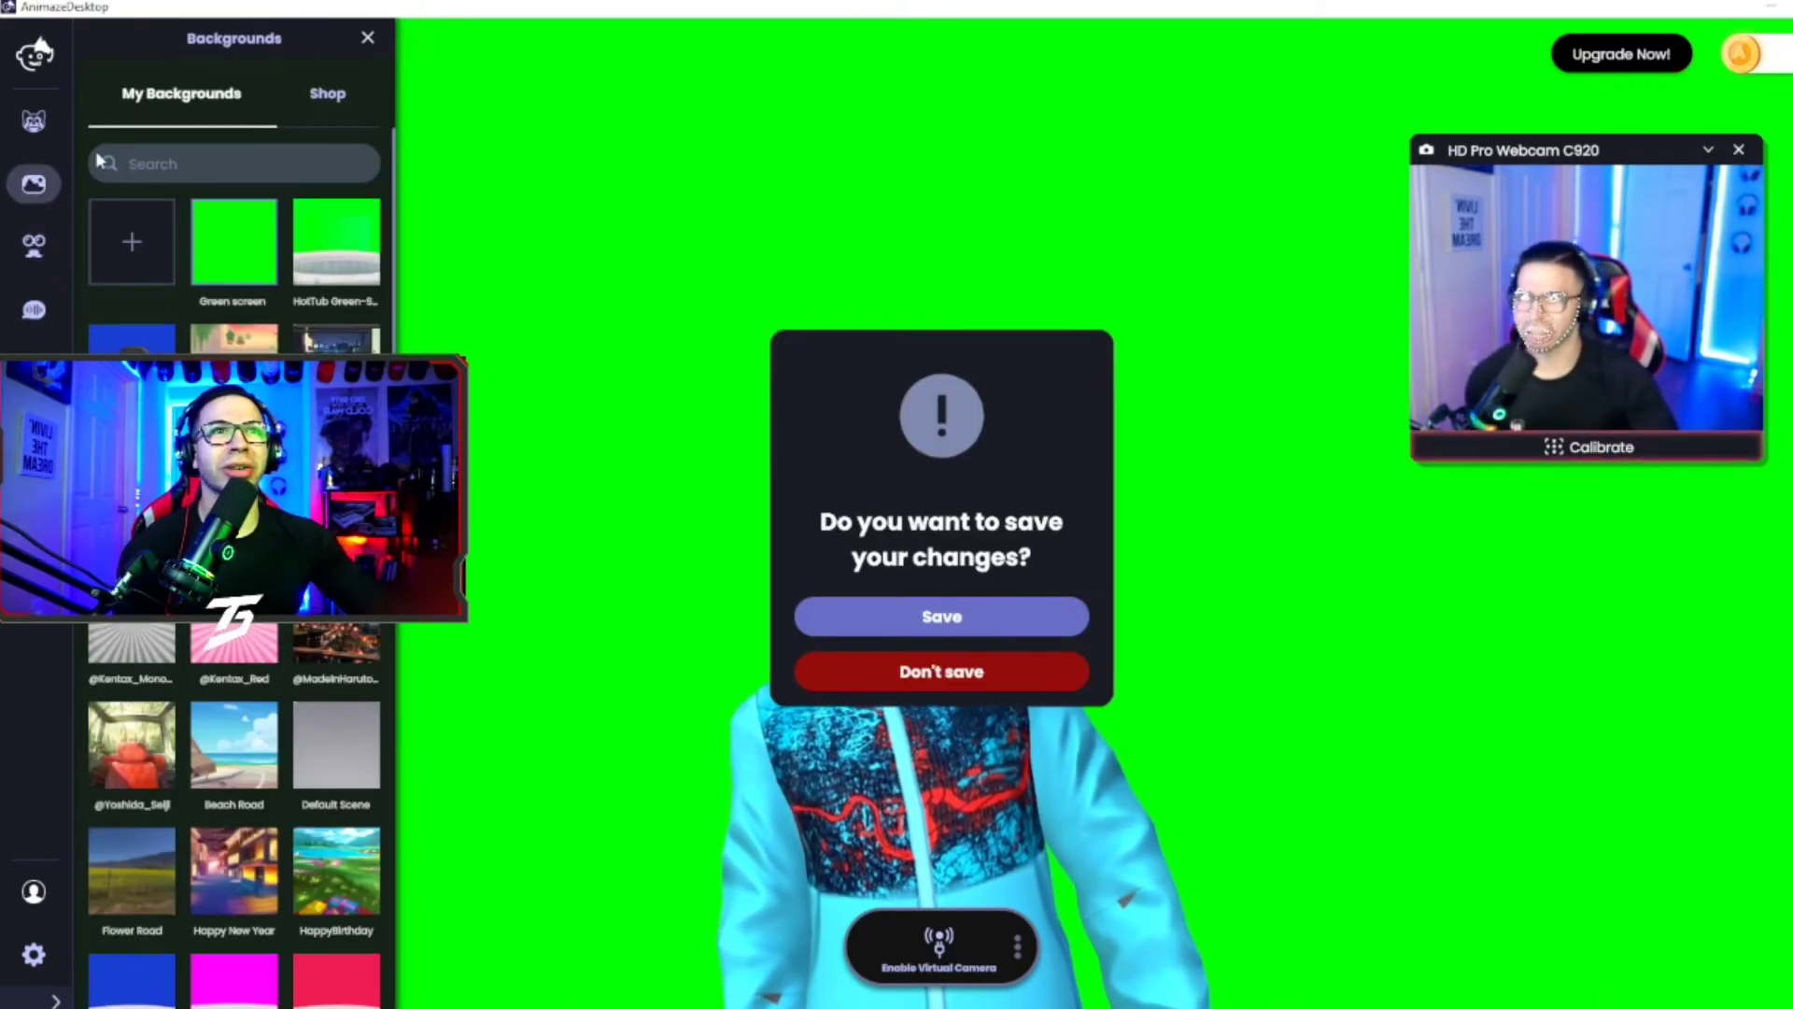
pyautogui.click(878, 679)
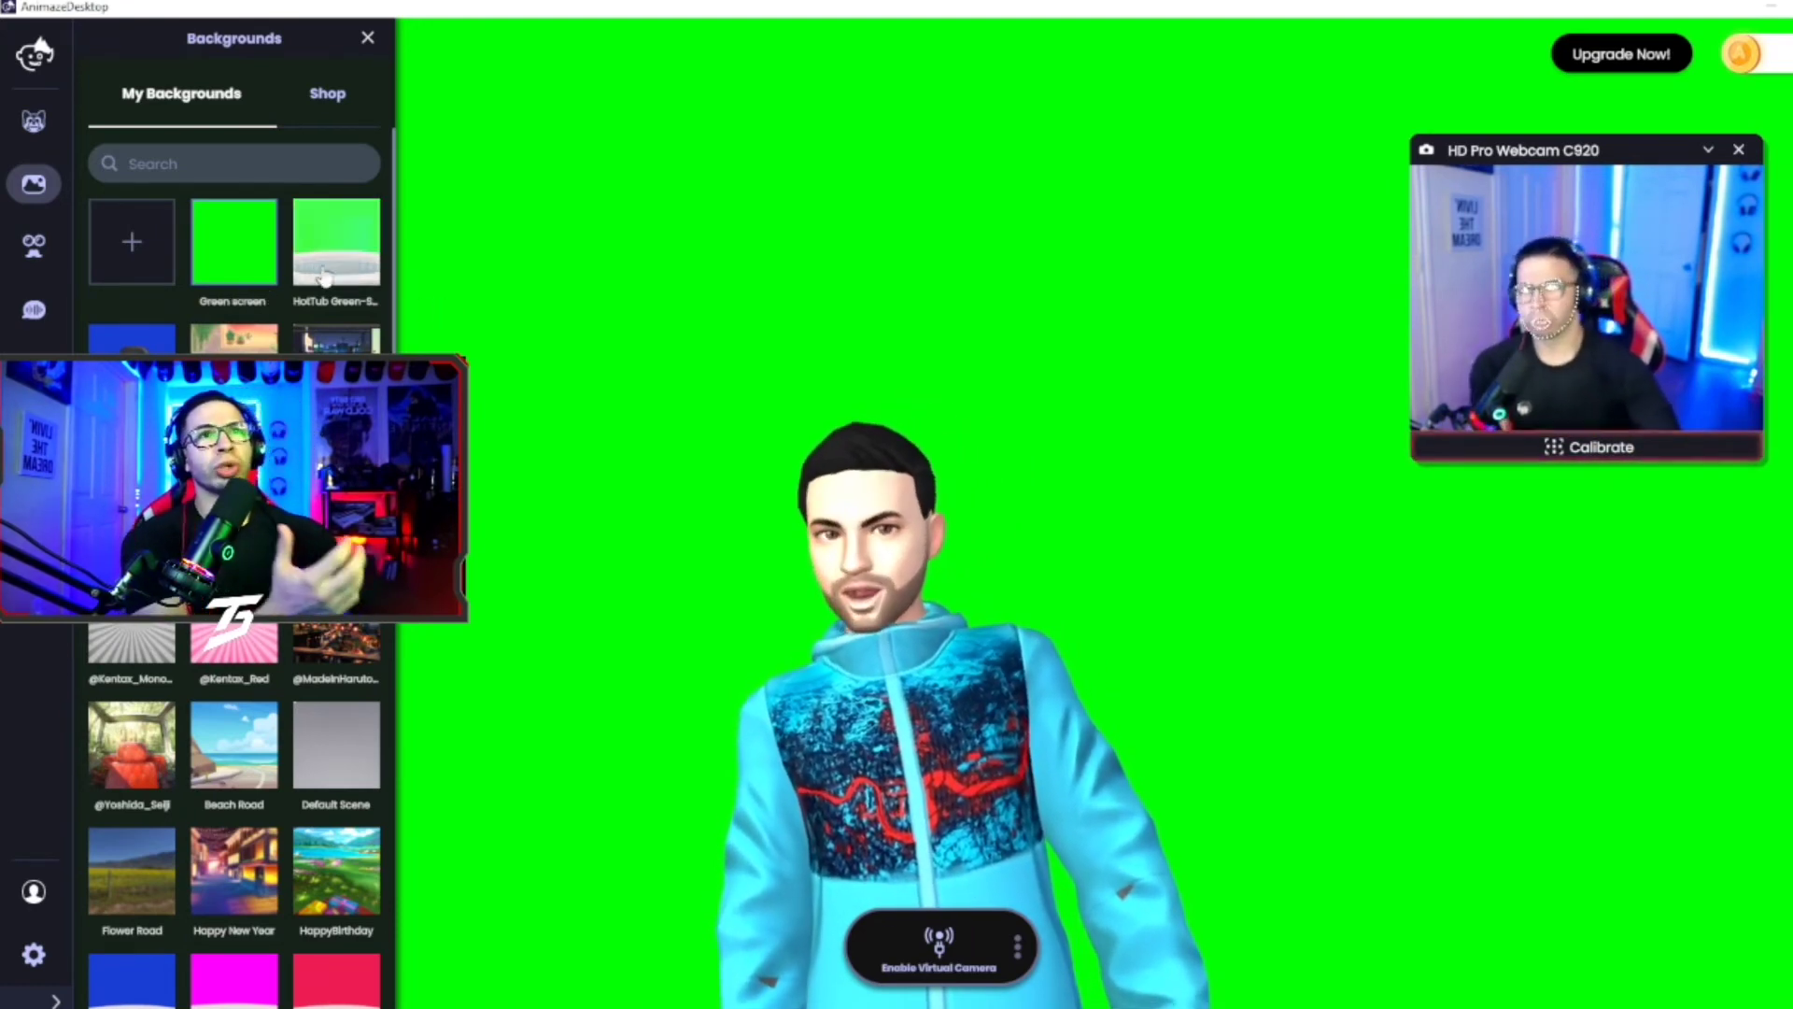
# Try the pastel plant room and Winner@Agatuma_h backgrounds, and apply the green-screen Stream background with gaming chair and microphone
pyautogui.click(233, 338)
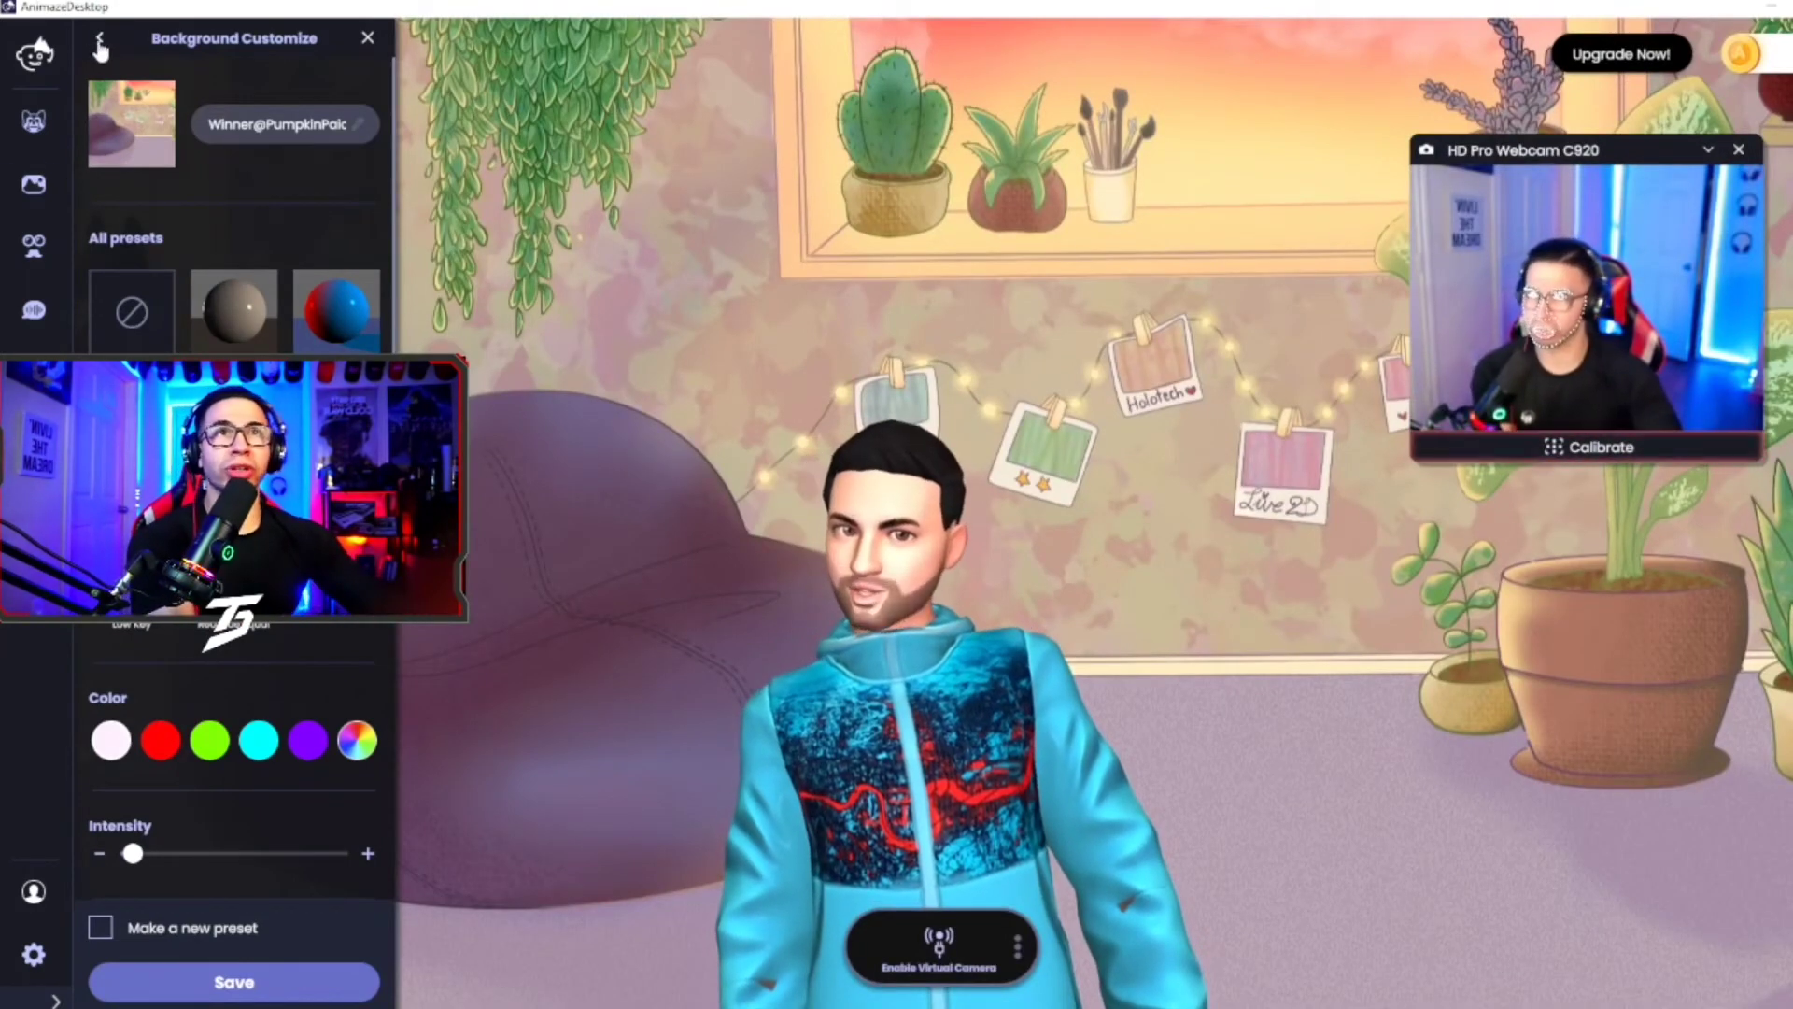
pyautogui.click(100, 47)
pyautogui.click(336, 338)
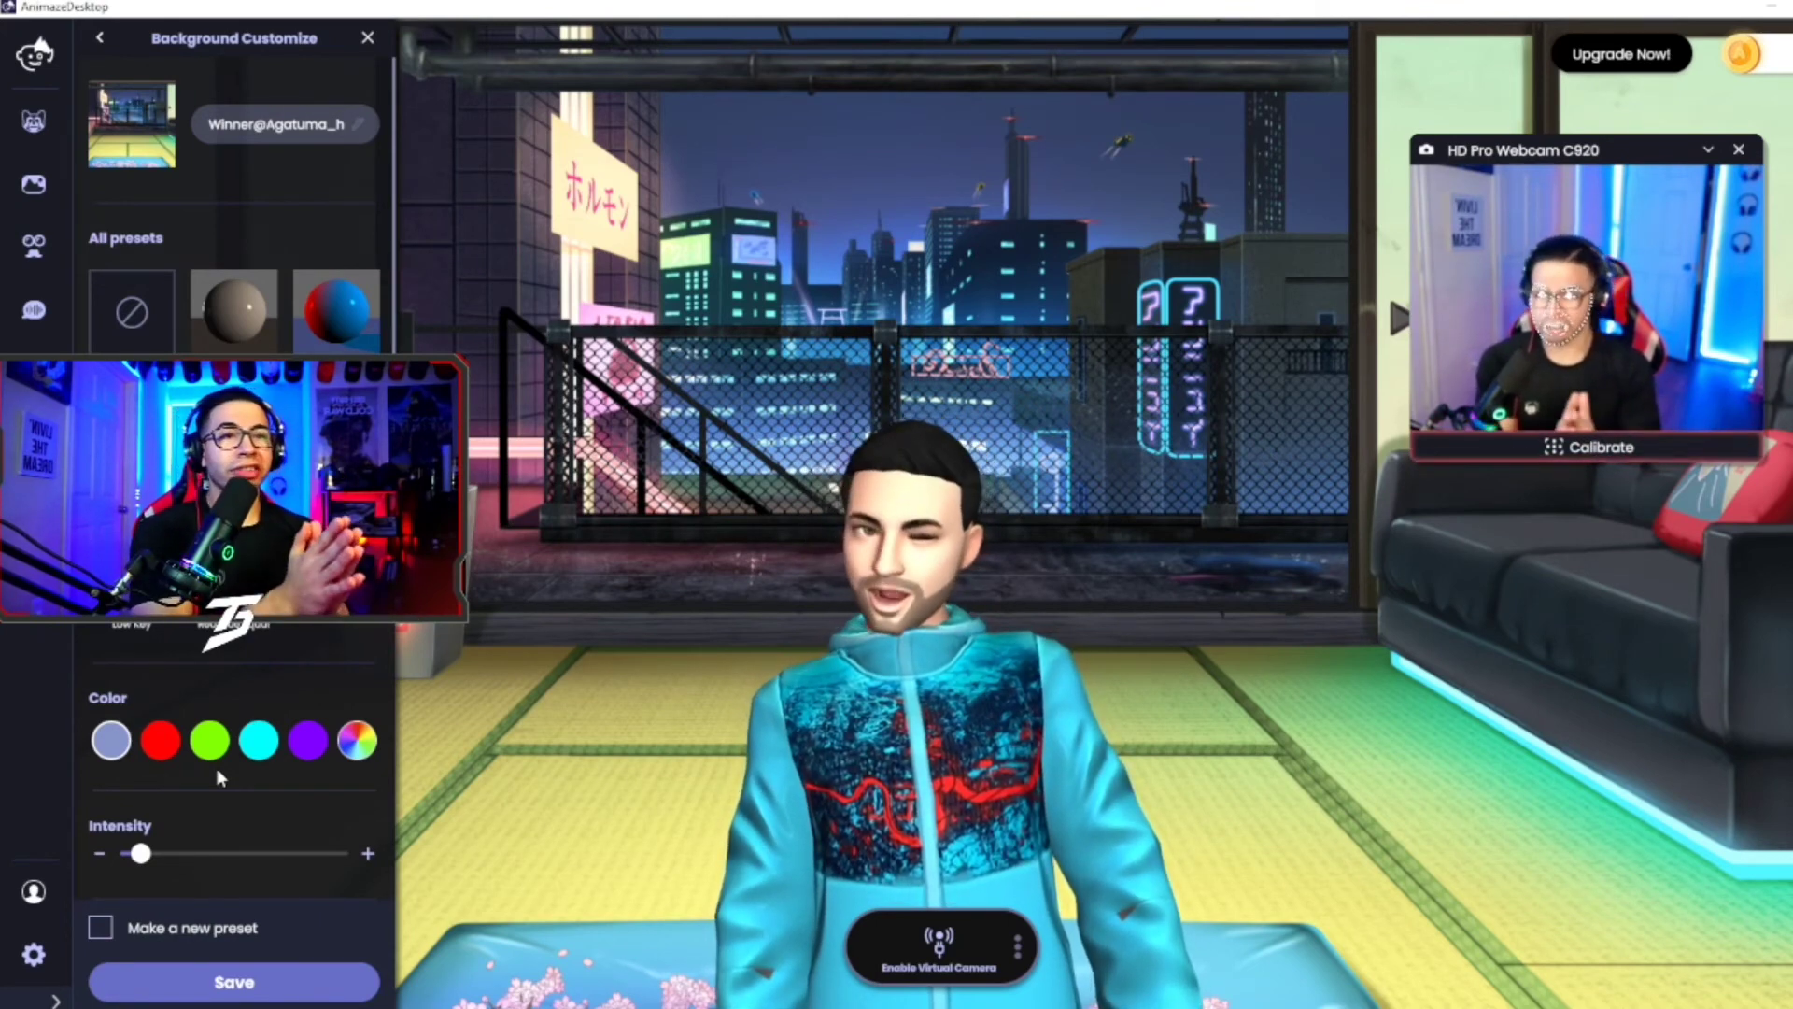
pyautogui.click(100, 39)
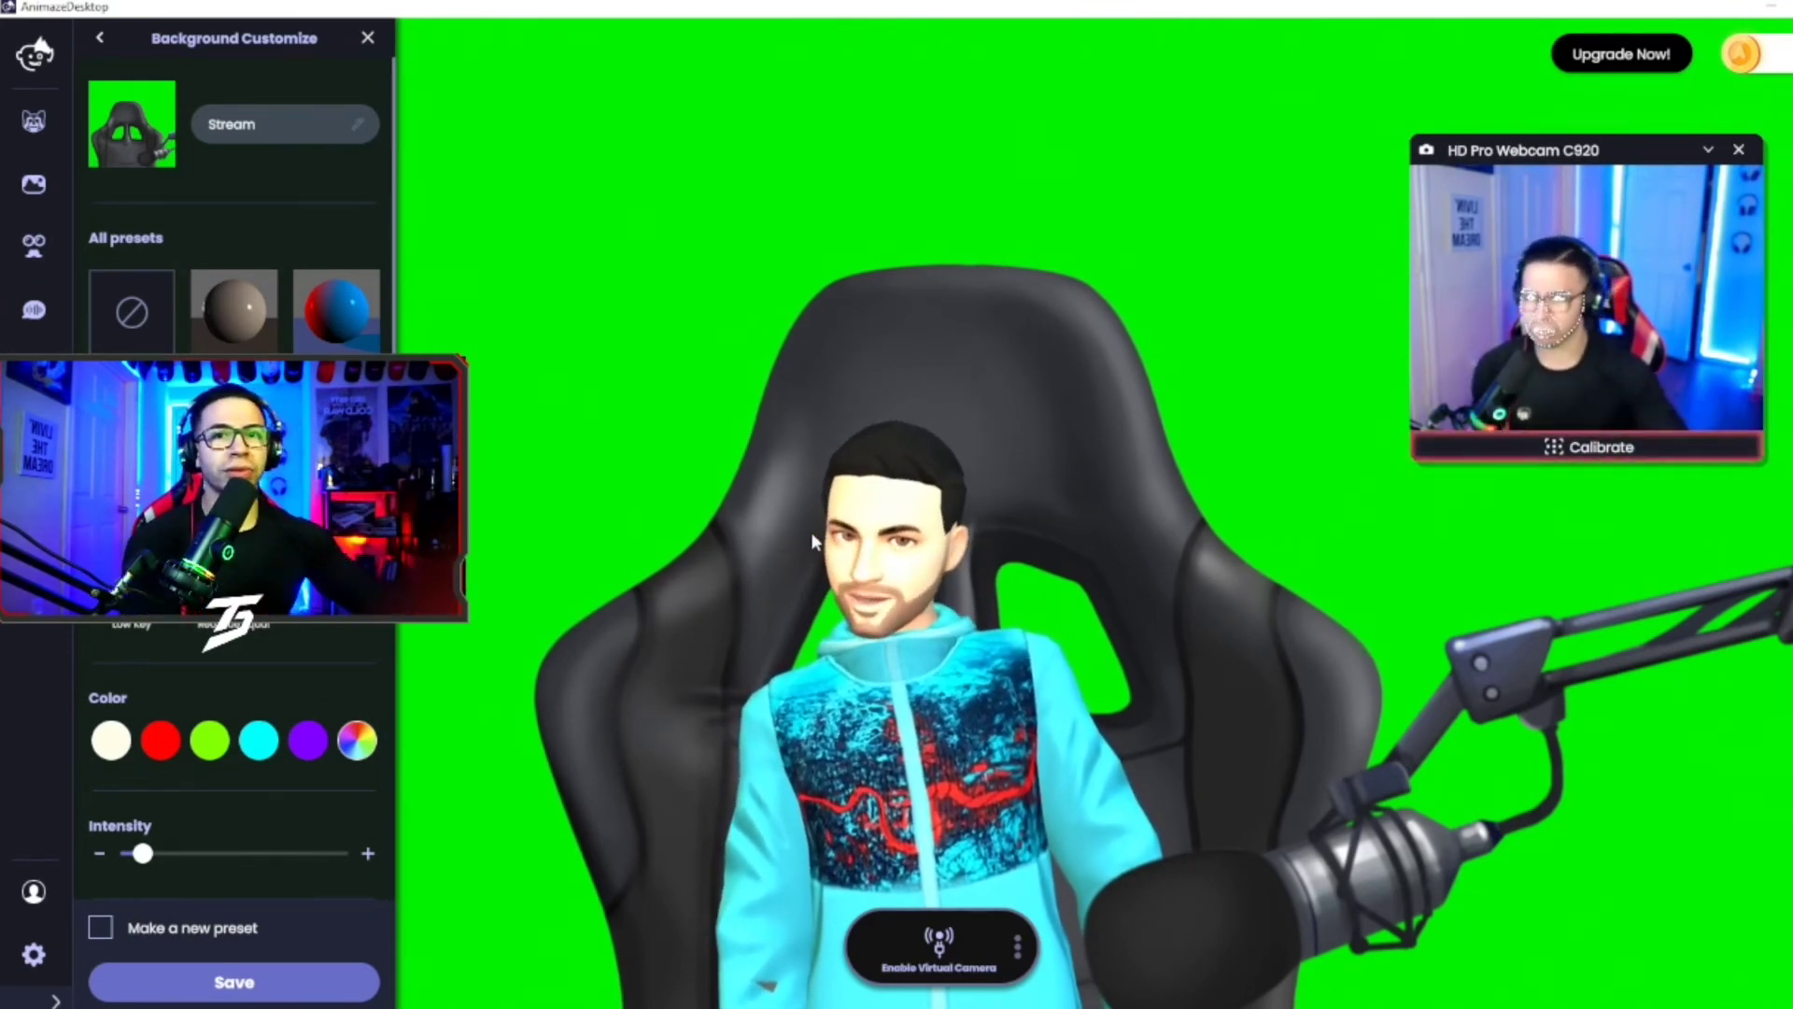
pyautogui.click(100, 37)
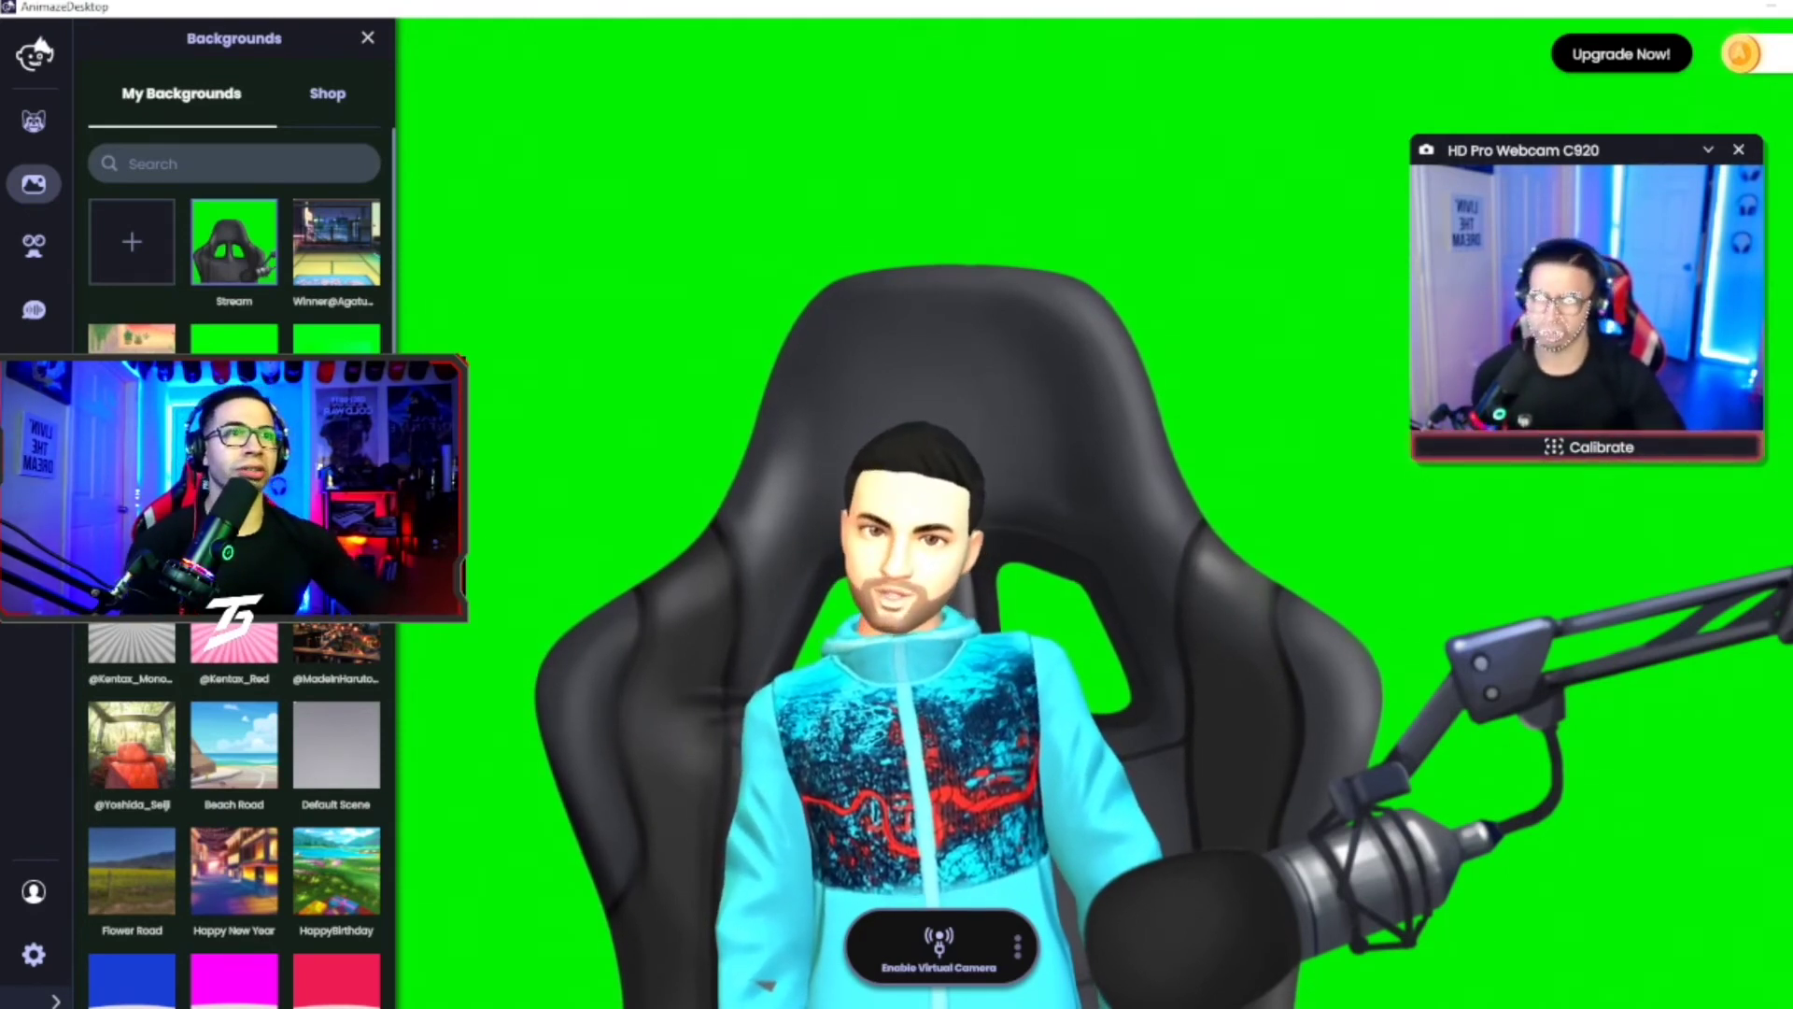
# Look through the General and Video Graphics settings, including the webcam and render quality options
pyautogui.click(34, 954)
pyautogui.click(188, 81)
pyautogui.click(100, 38)
pyautogui.click(178, 116)
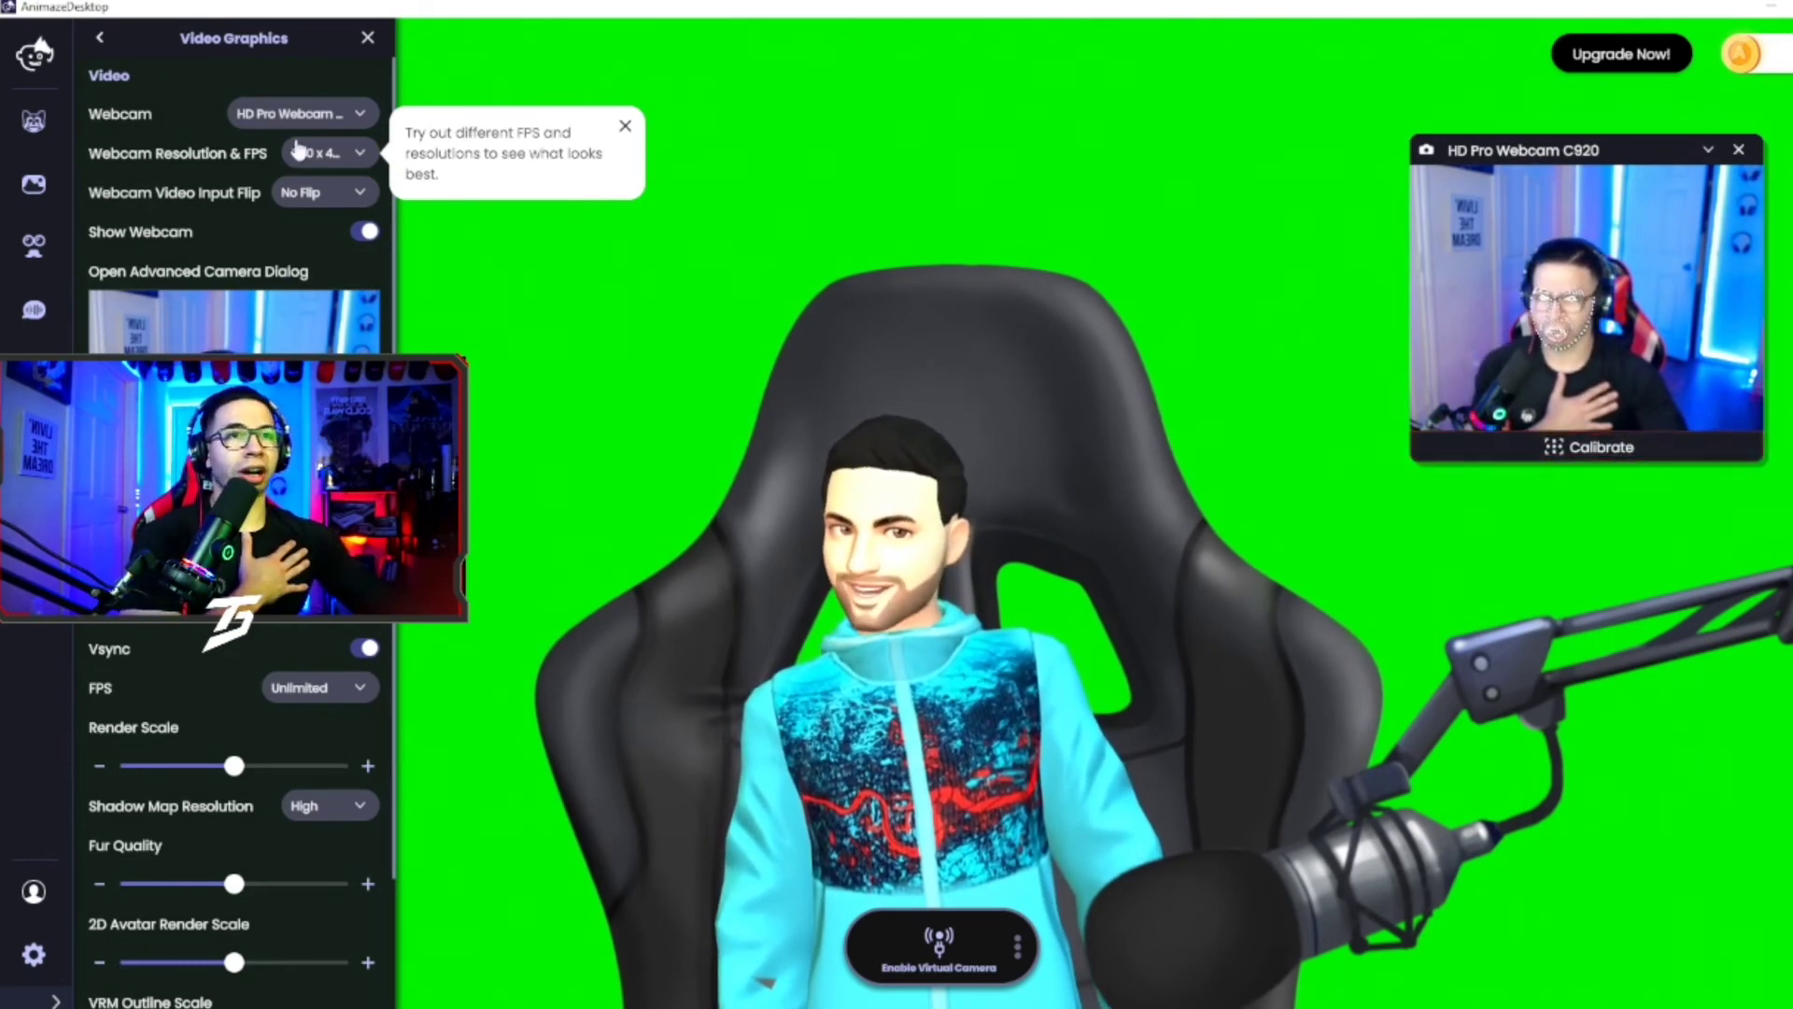
pyautogui.scroll(-2, 305, 752)
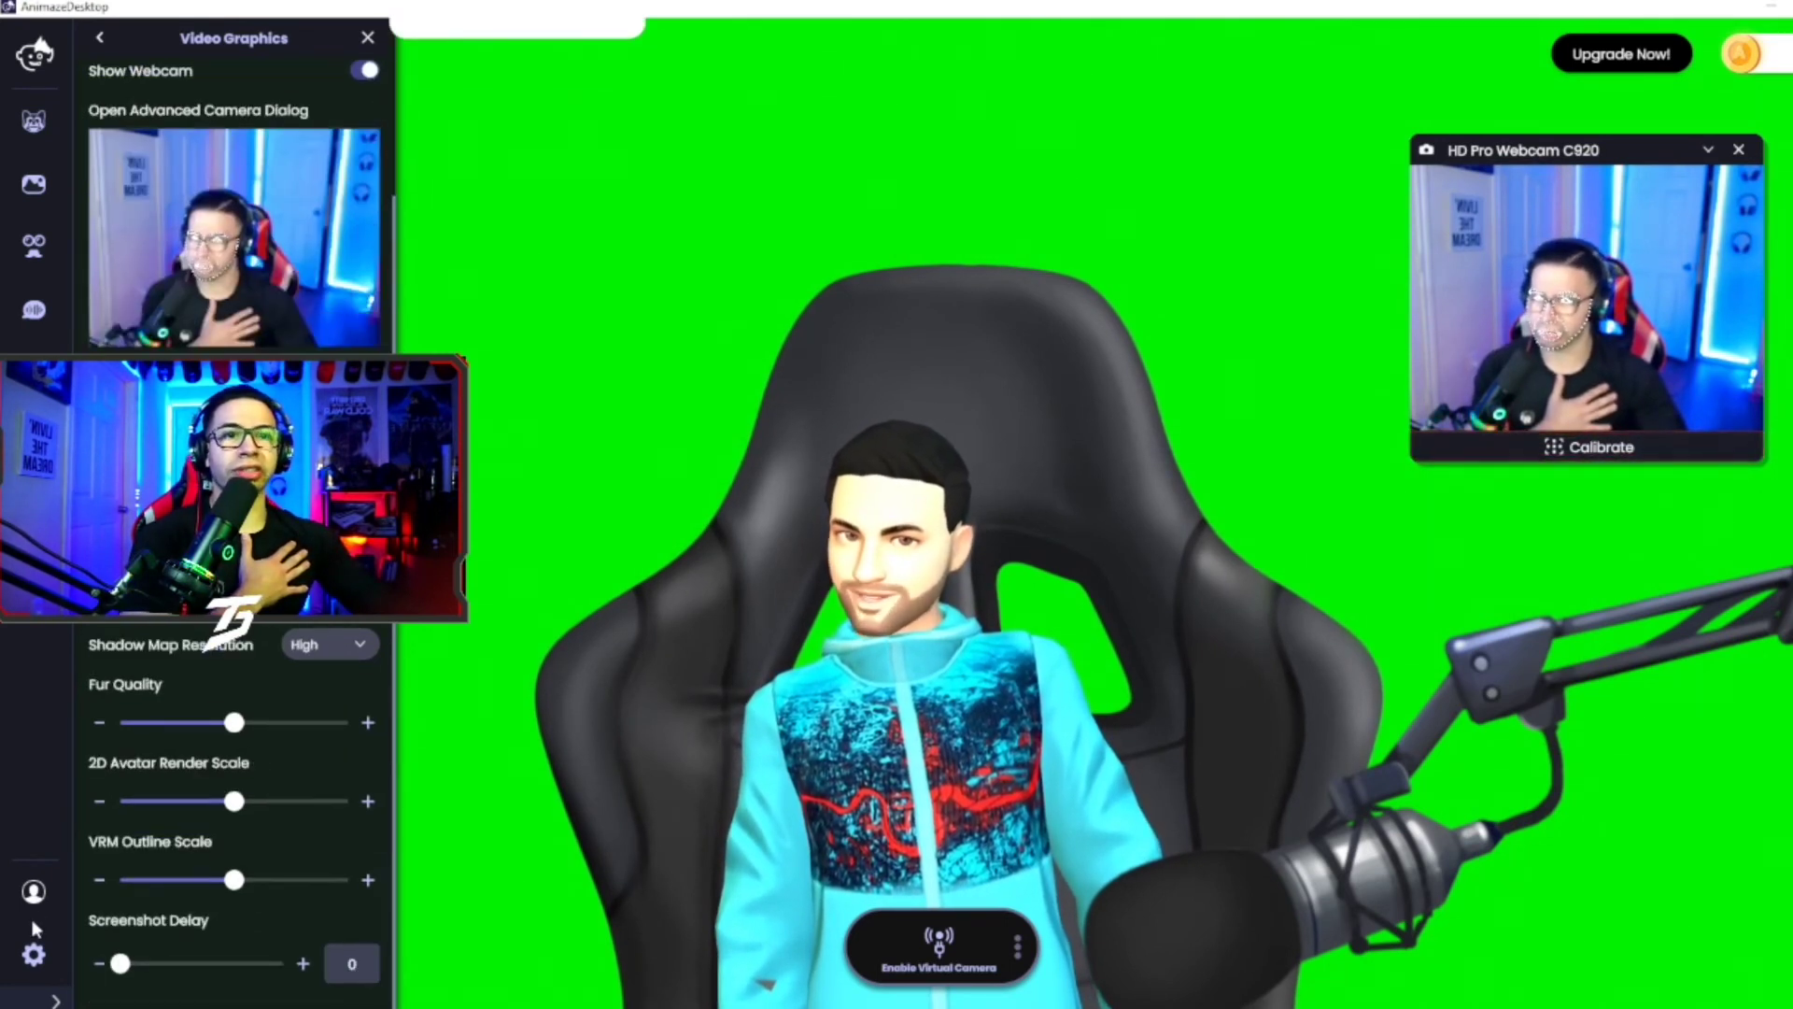
# Examine the tracking overrides in the advanced tracking configuration, such as auto-blink, look-at-camera and forced symmetry
pyautogui.click(38, 954)
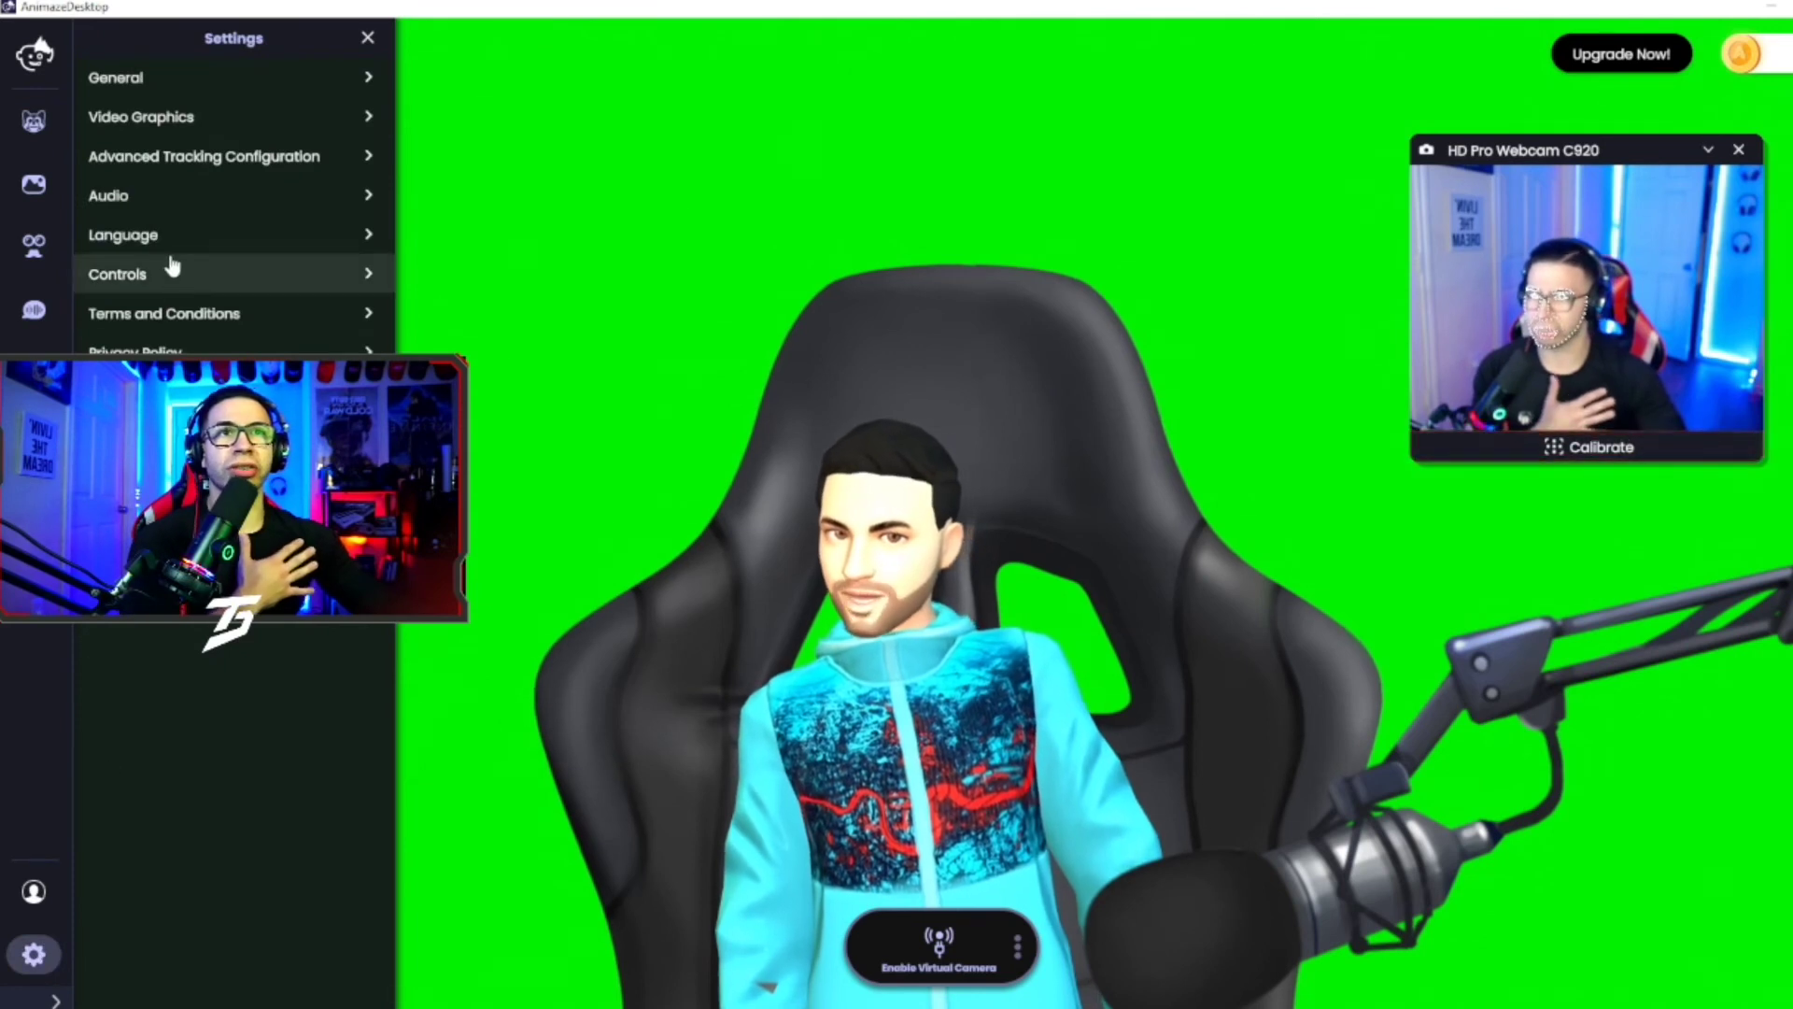
pyautogui.click(200, 159)
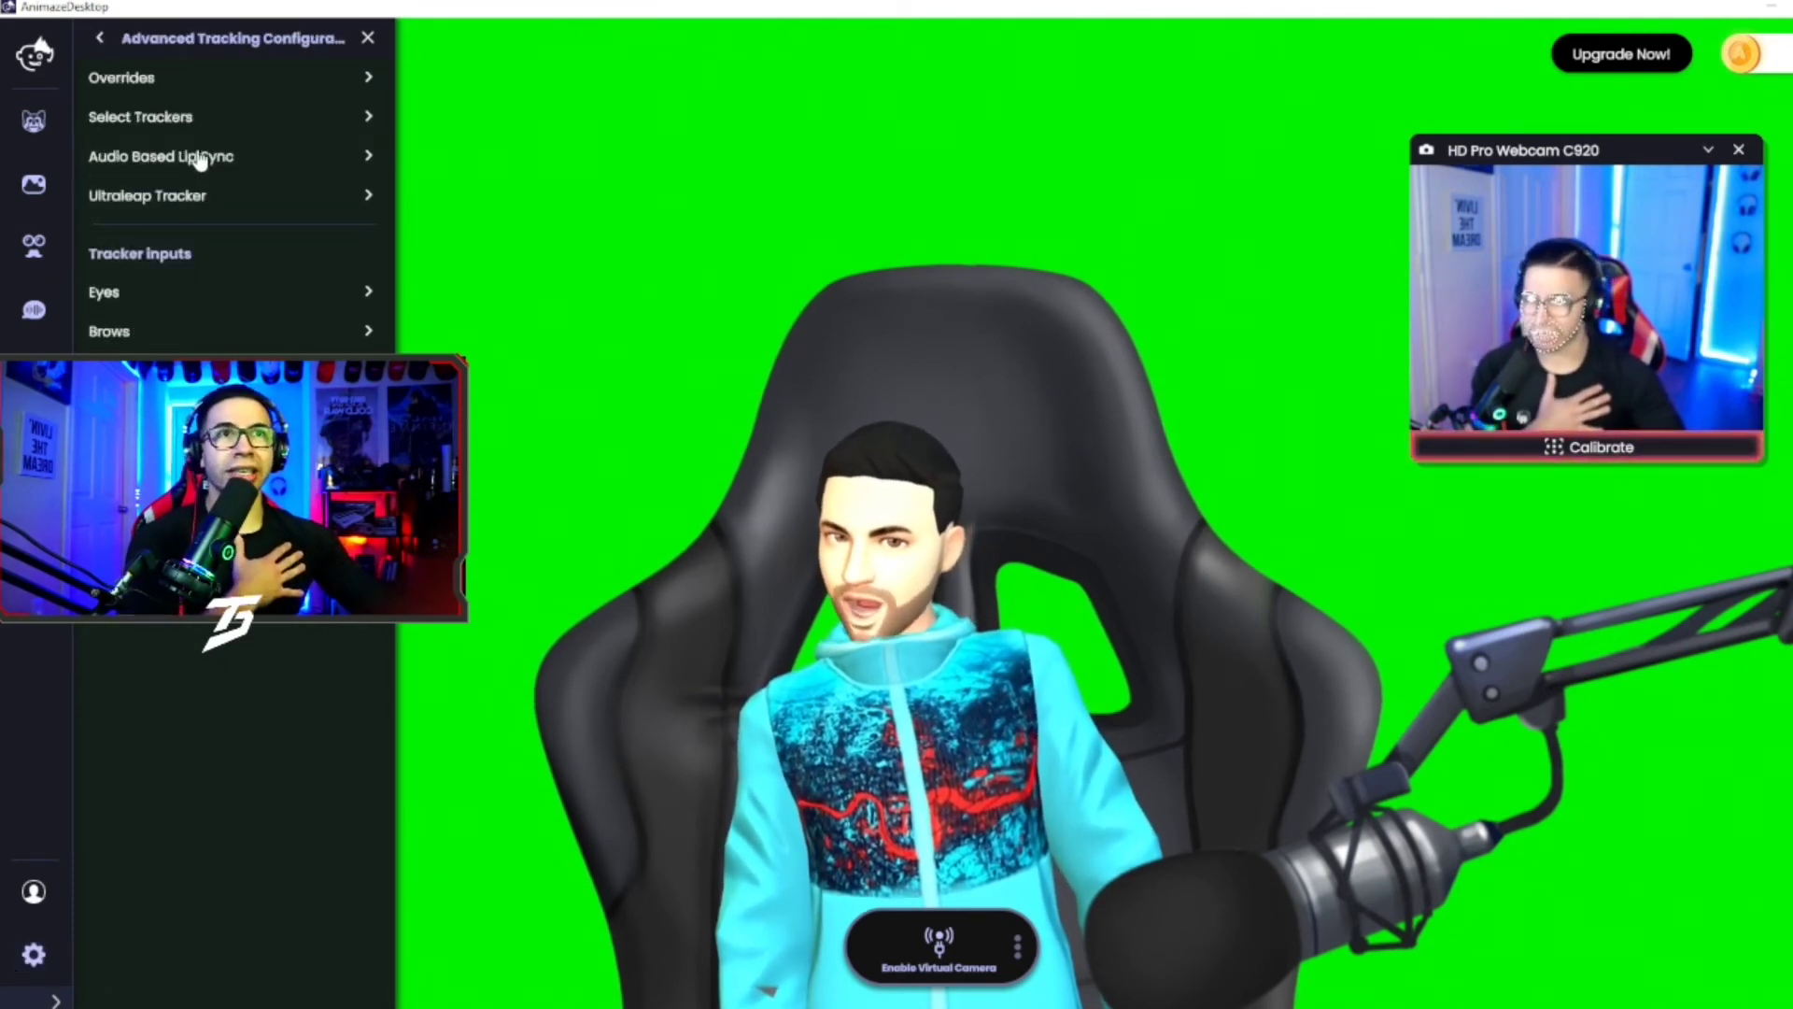
pyautogui.click(165, 83)
pyautogui.scroll(-15, 234, 467)
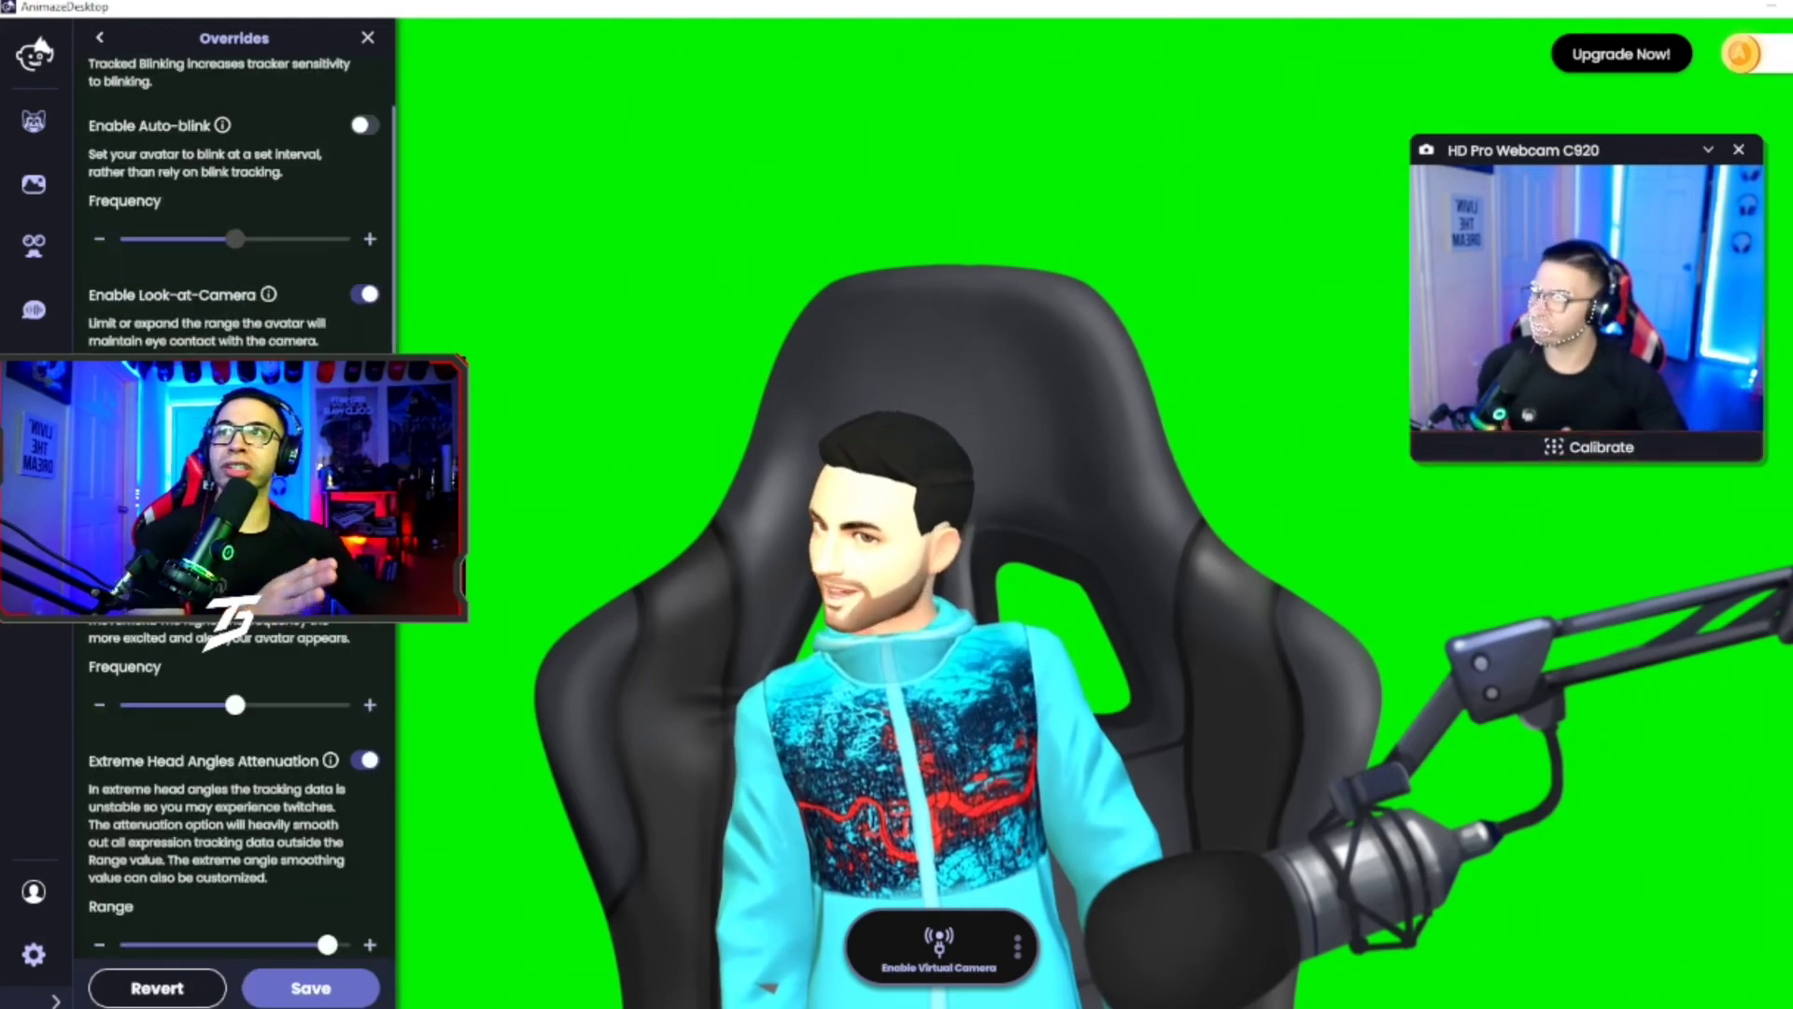
pyautogui.scroll(6, 97, 57)
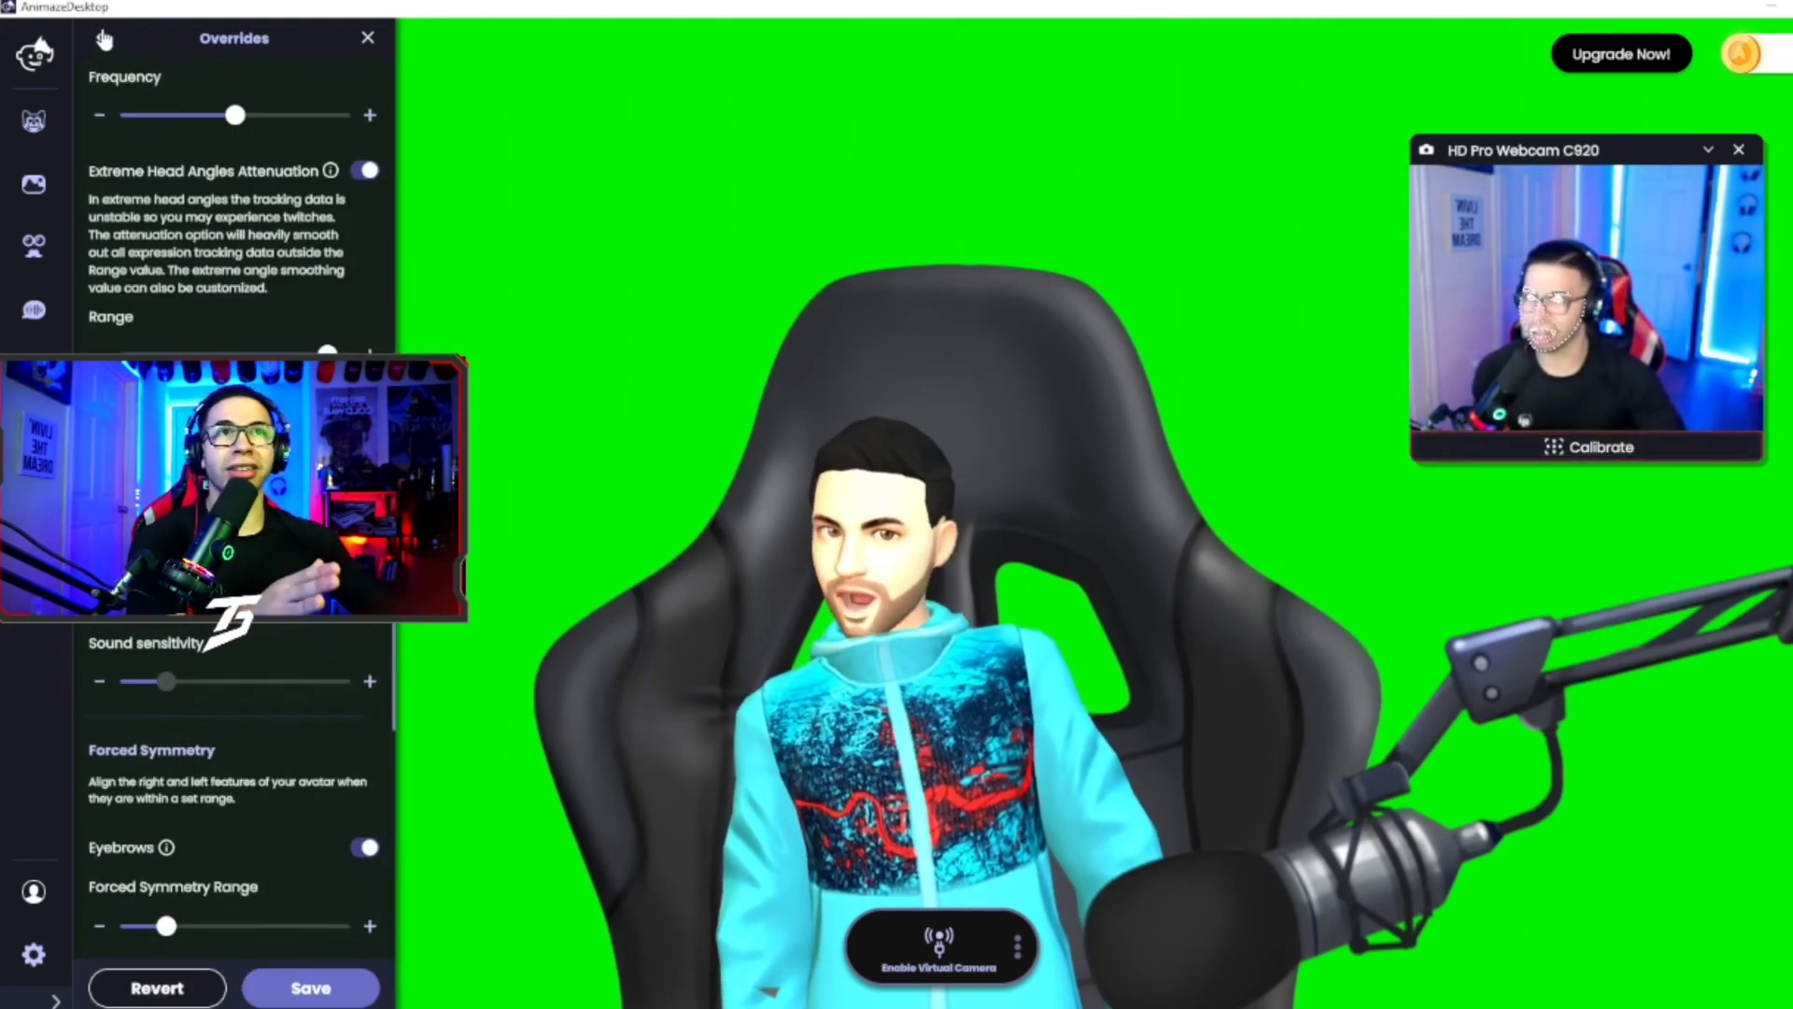
# Turn off the Criware Audio Based Lip Sync tracker, review the other trackers and return to the advanced tracking configuration
pyautogui.click(102, 39)
pyautogui.click(149, 123)
pyautogui.scroll(-2, 233, 467)
pyautogui.scroll(2, 233, 467)
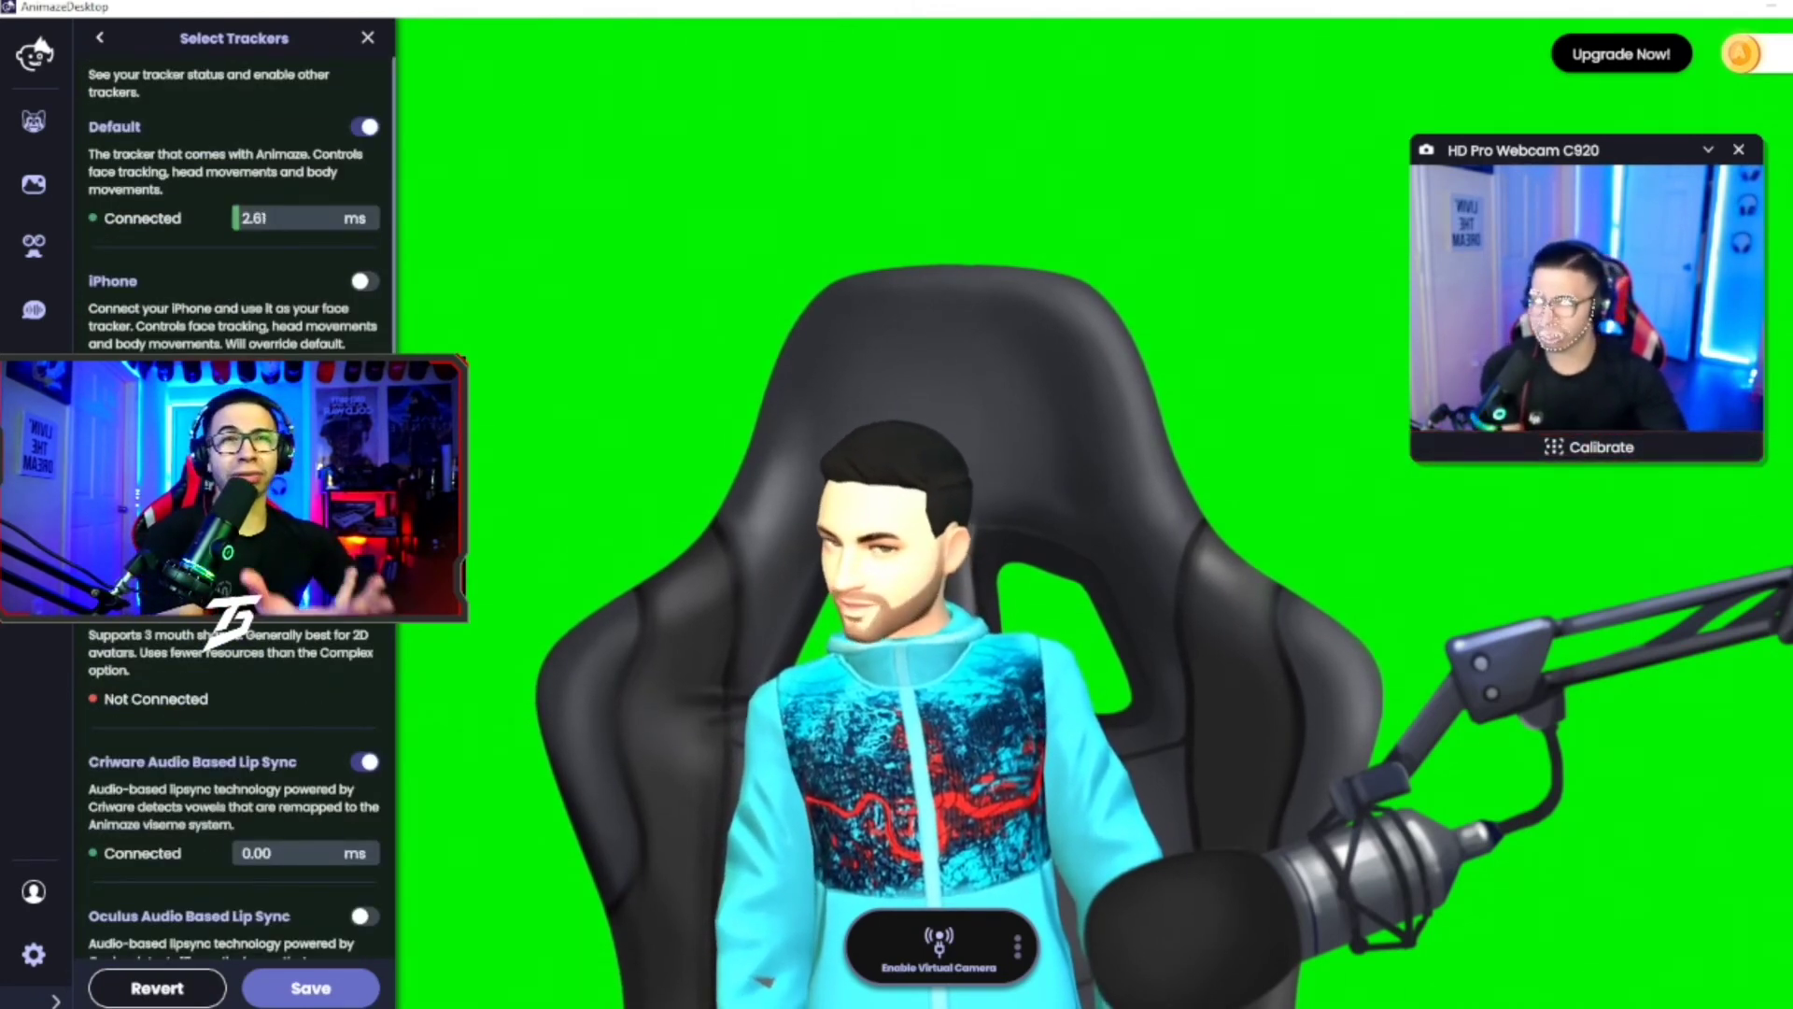
pyautogui.scroll(-2, 258, 696)
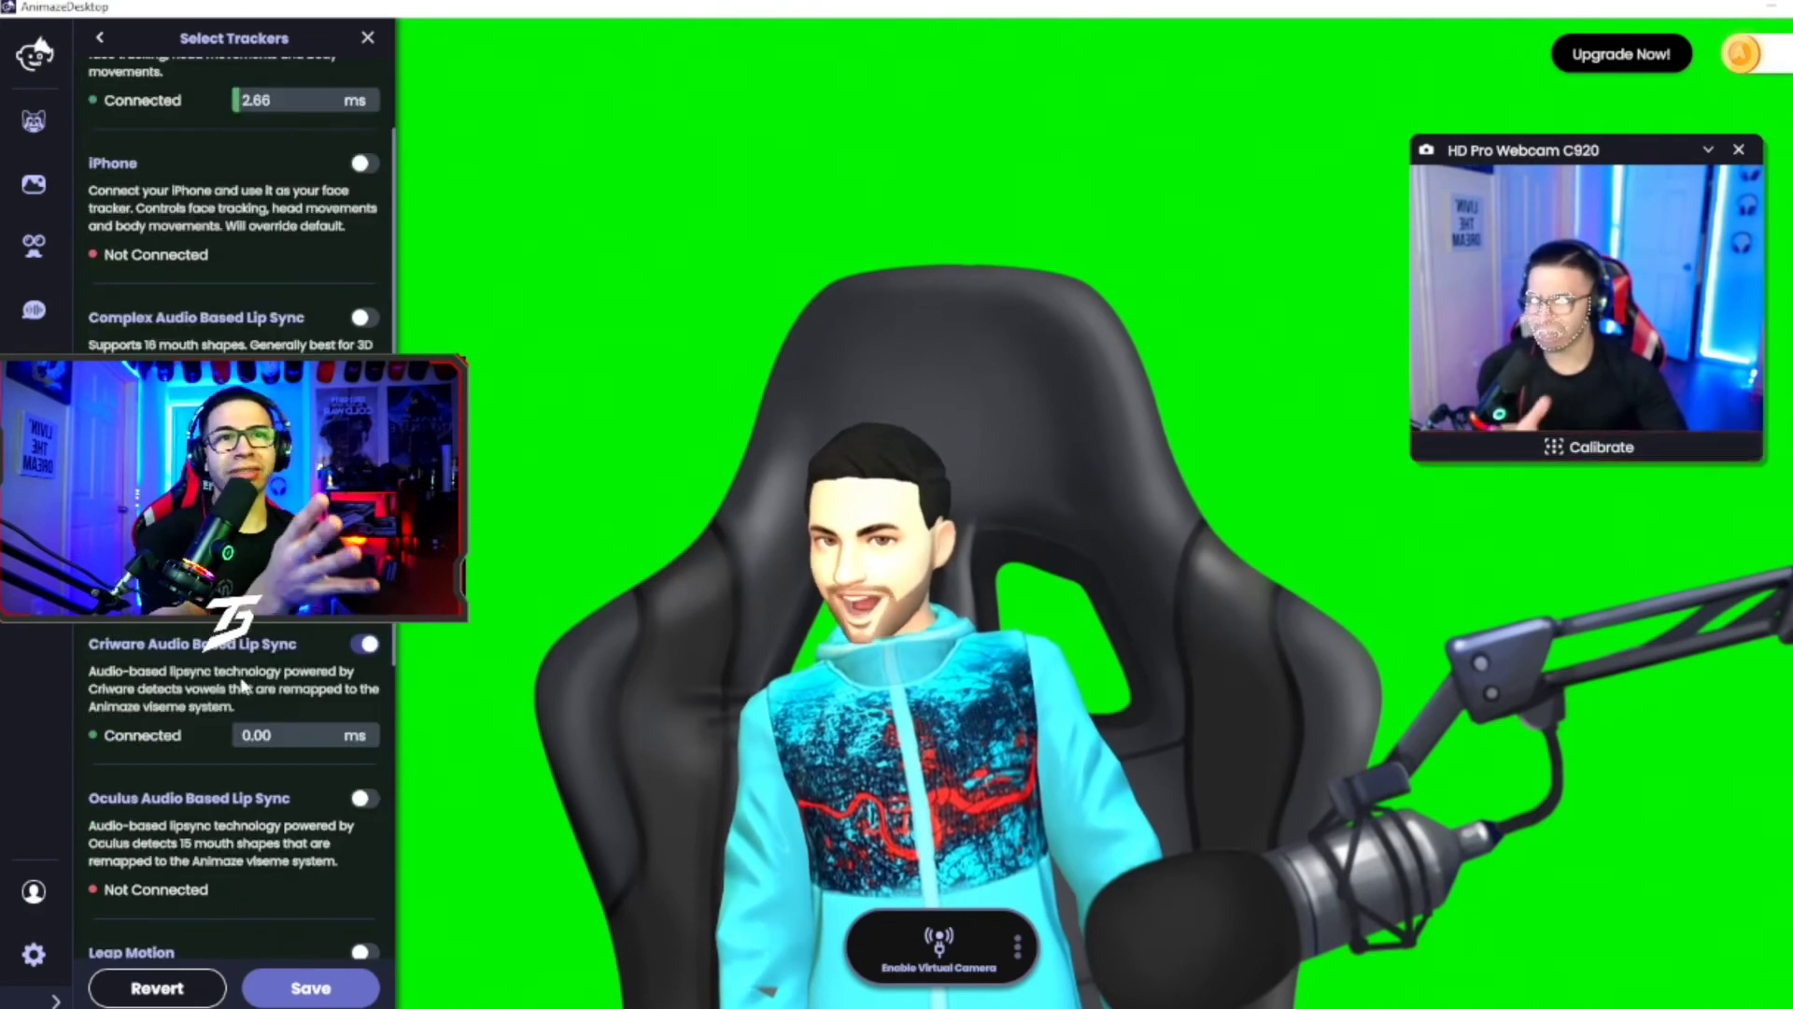
pyautogui.click(367, 644)
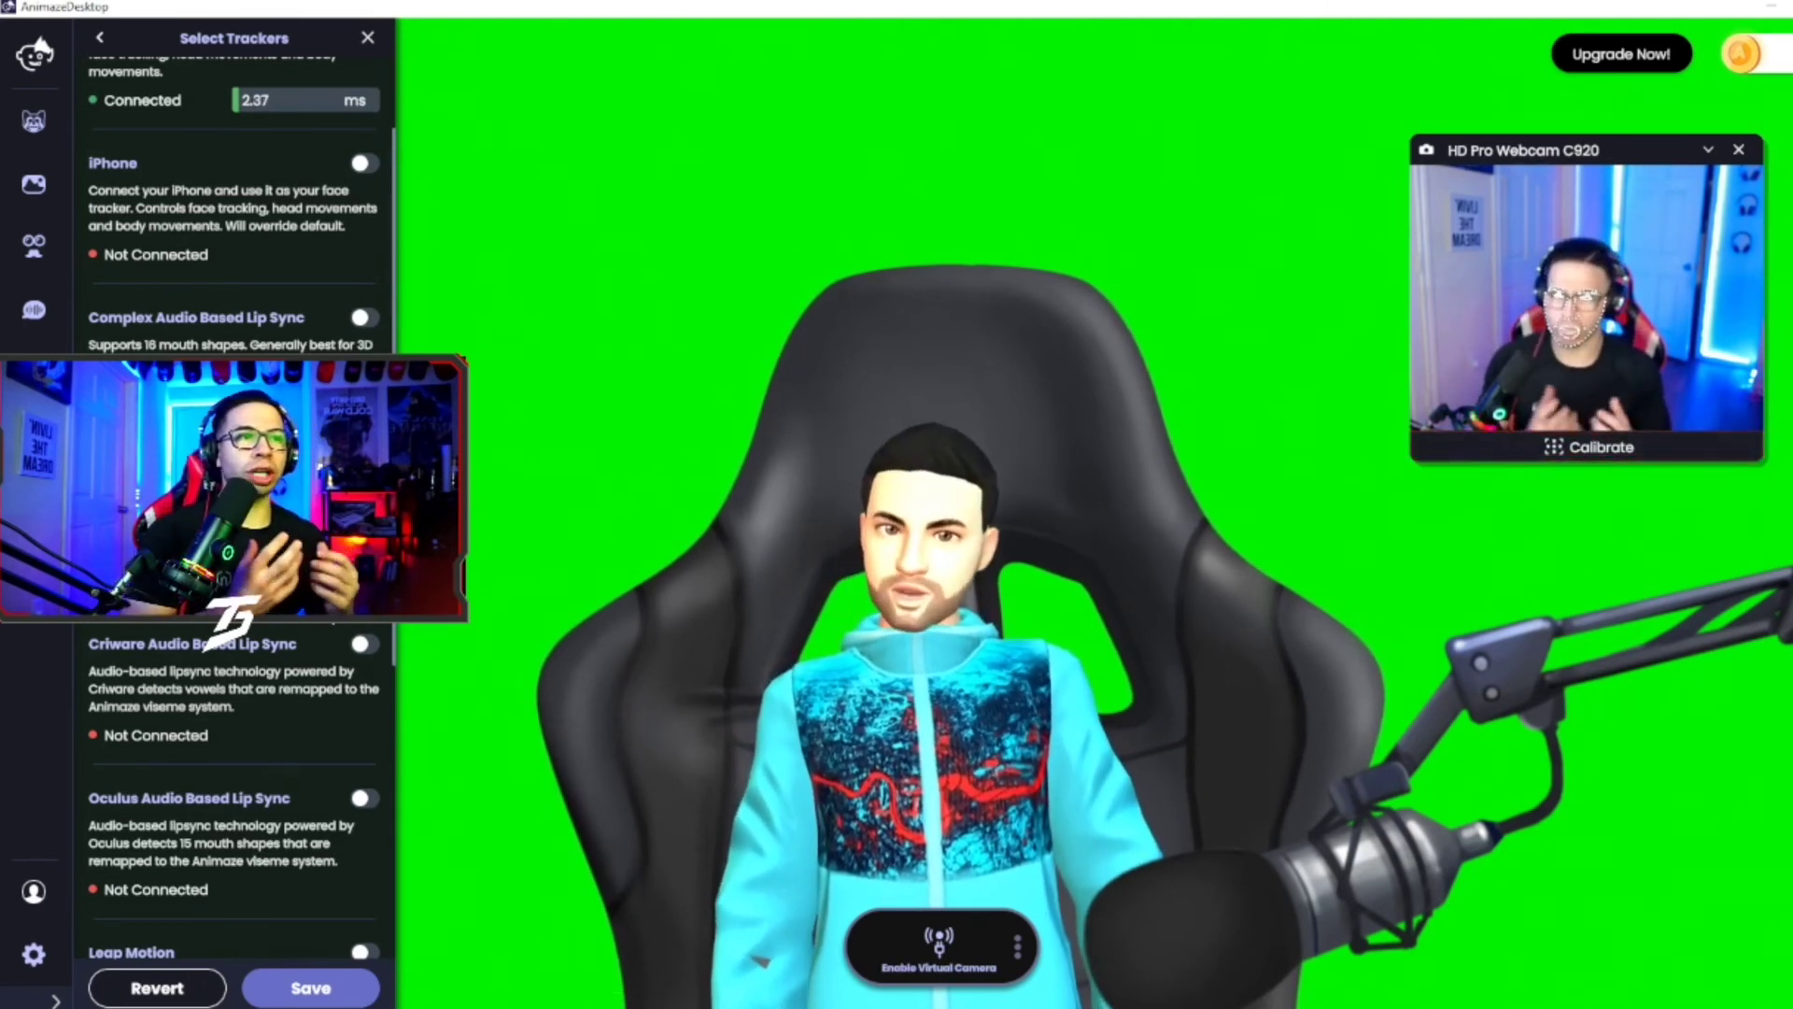
pyautogui.scroll(-5, 366, 654)
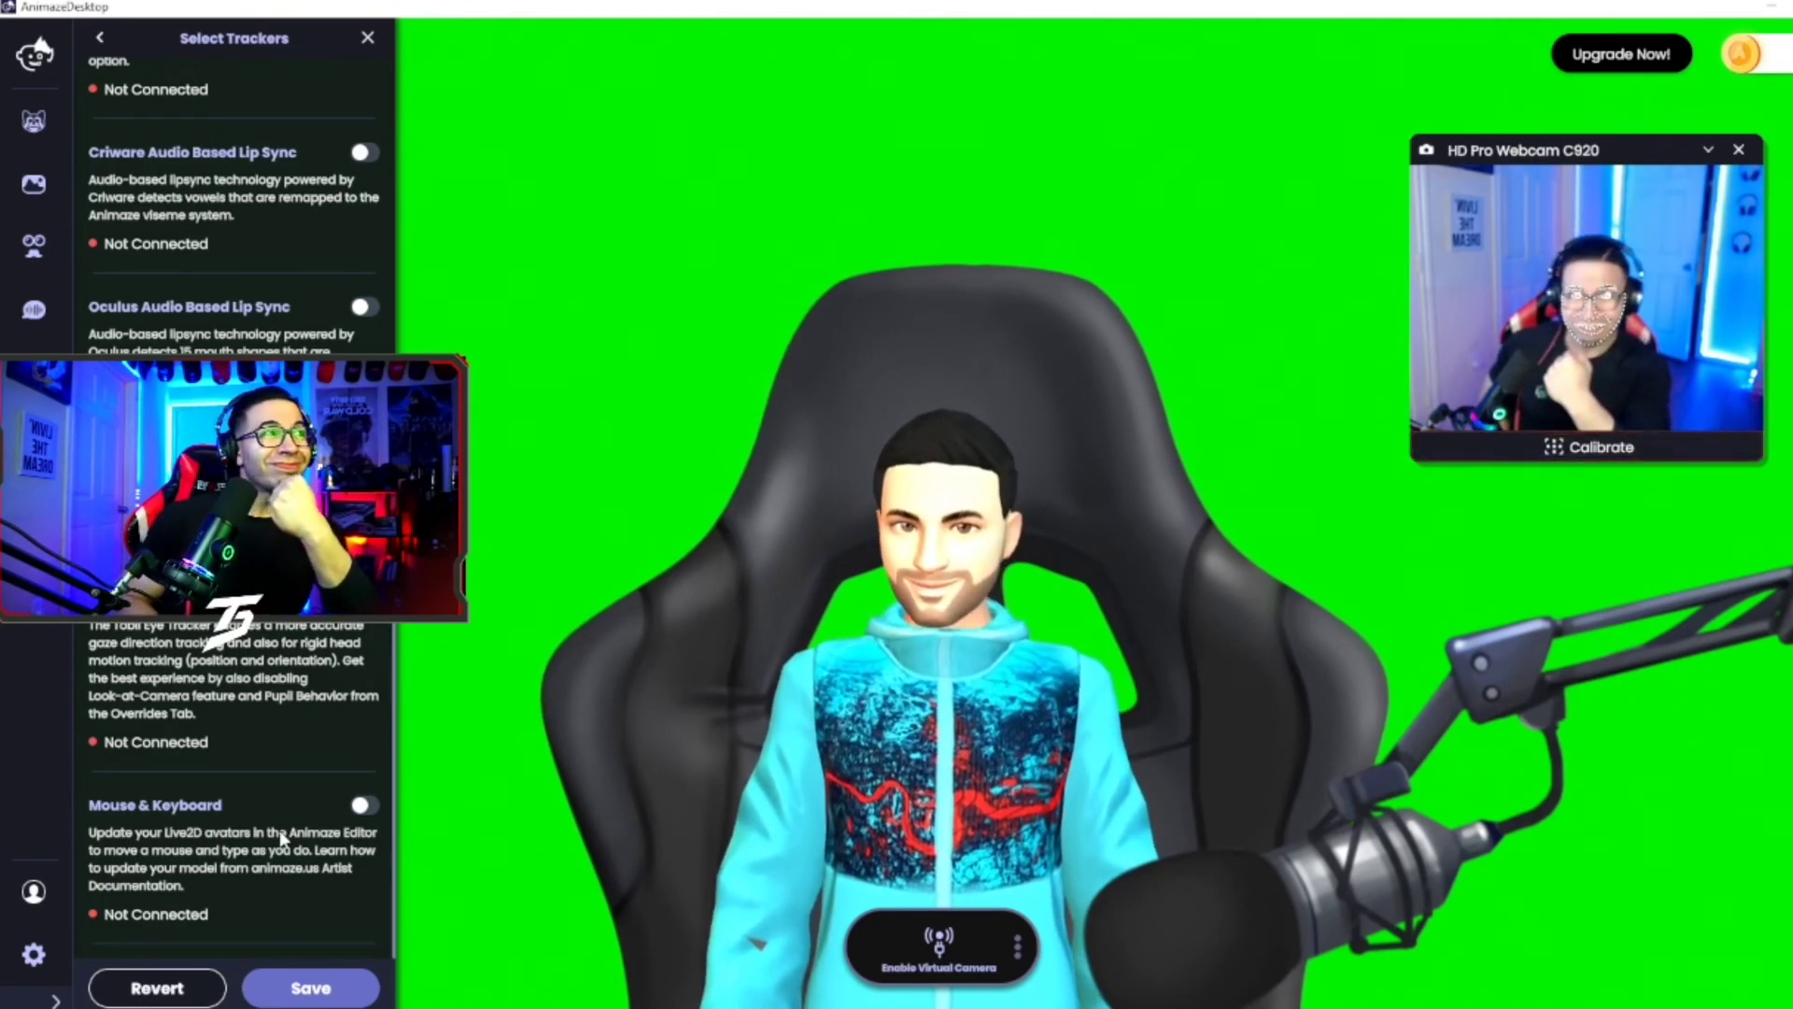
pyautogui.scroll(10, 282, 835)
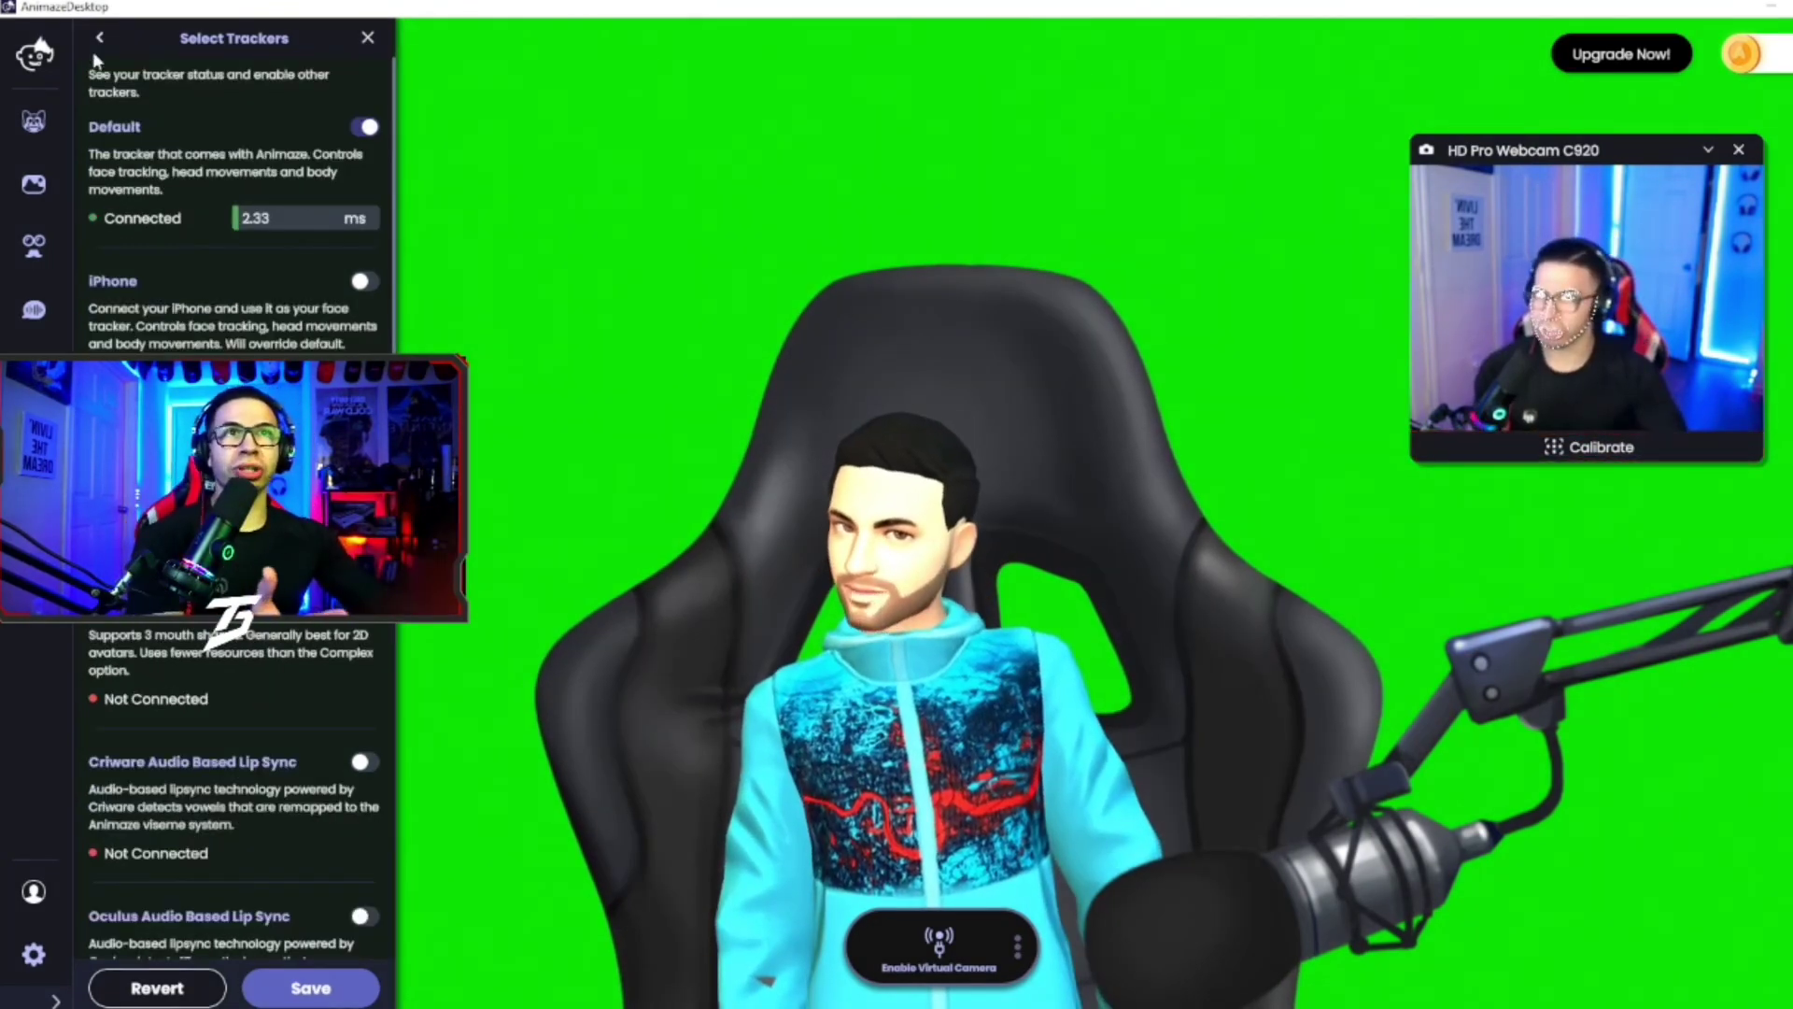
pyautogui.click(99, 37)
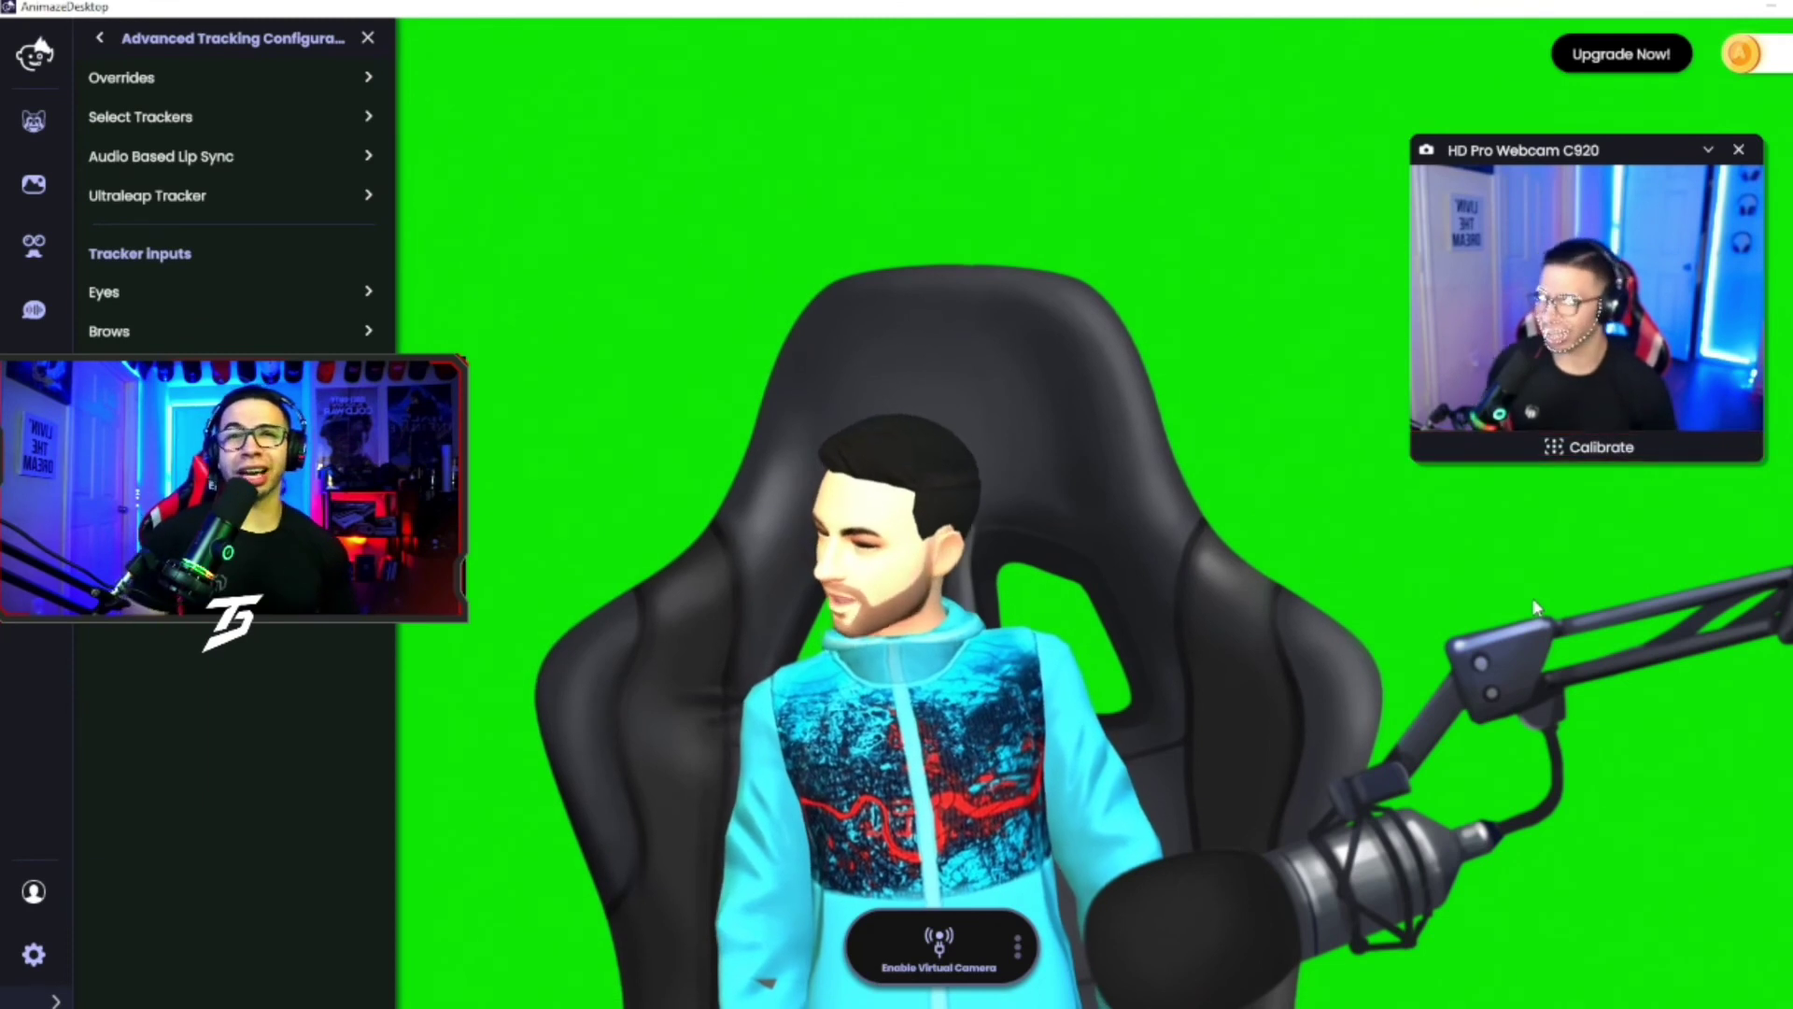